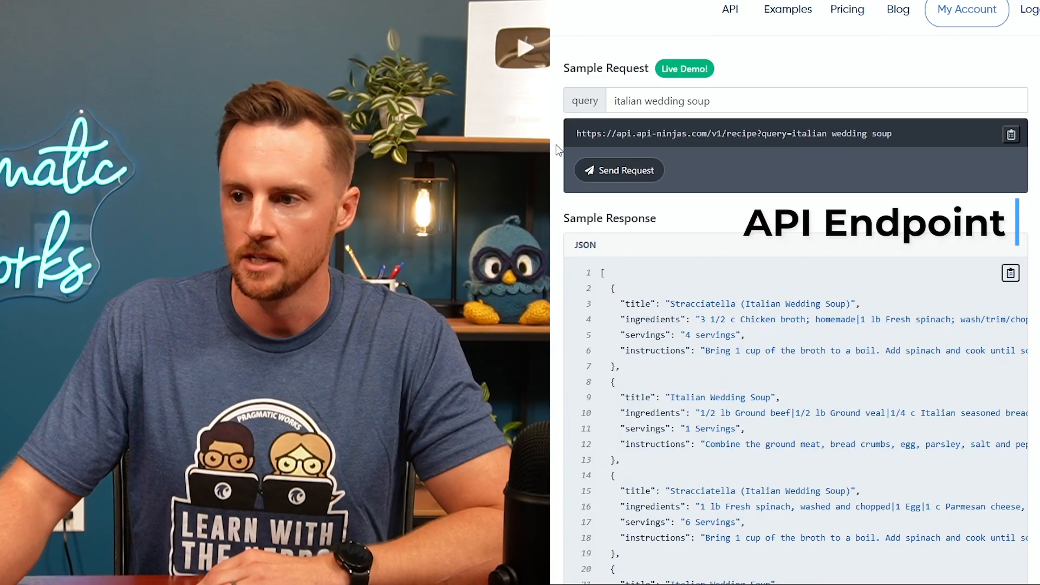
Replace the 'italian wedding soup' query with meatloaf and send the API Ninjas request.
{"action": "left_click_drag", "start_coordinate": [585, 133], "coordinate": [903, 144]}
{"action": "left_click", "coordinate": [794, 135]}
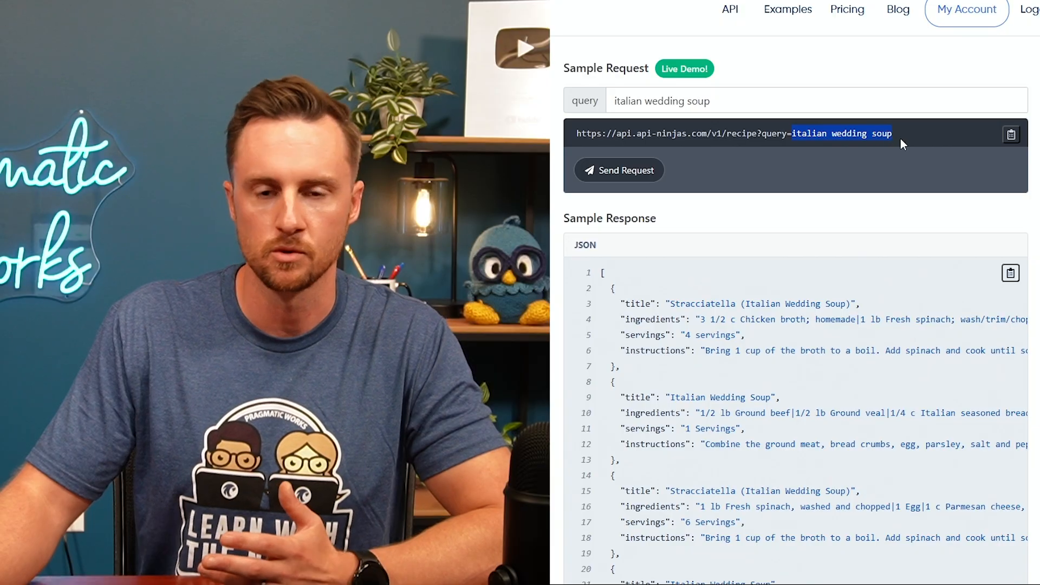
{"action": "left_click", "coordinate": [740, 96]}
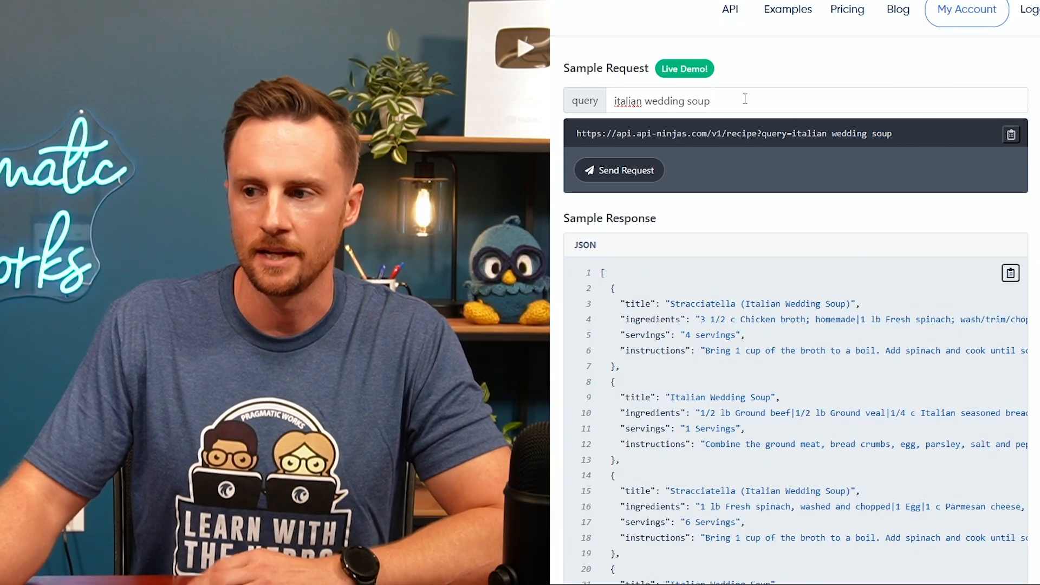
{"action": "left_click_drag", "start_coordinate": [745, 99], "coordinate": [576, 109]}
{"action": "type", "text": "meat"}
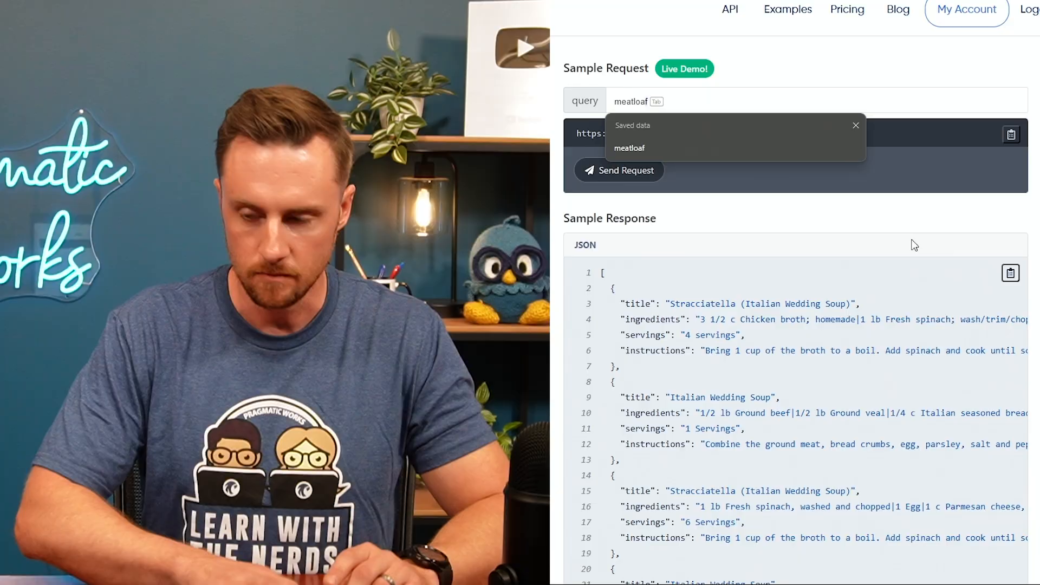
{"action": "key", "text": "Tab"}
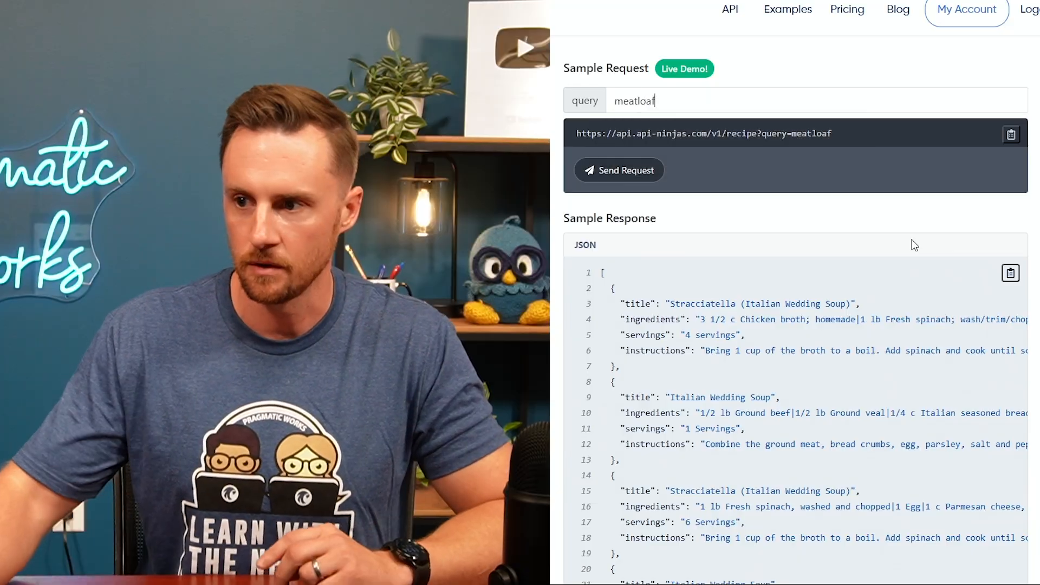
{"action": "left_click", "coordinate": [627, 170]}
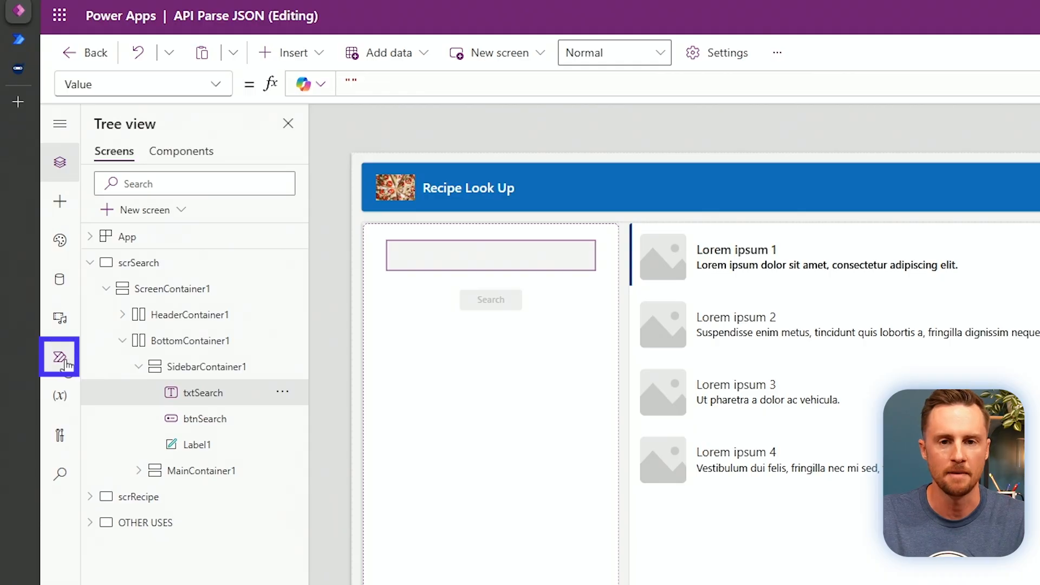
From the app's Power Automate pane, add a flow and choose Create new flow.
{"action": "left_click", "coordinate": [64, 360]}
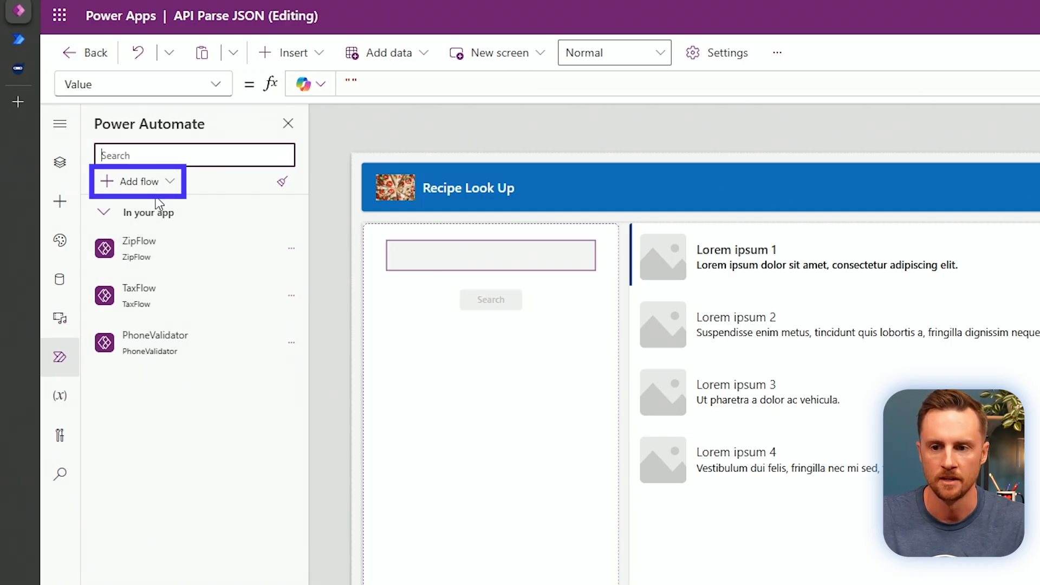
{"action": "left_click", "coordinate": [147, 184]}
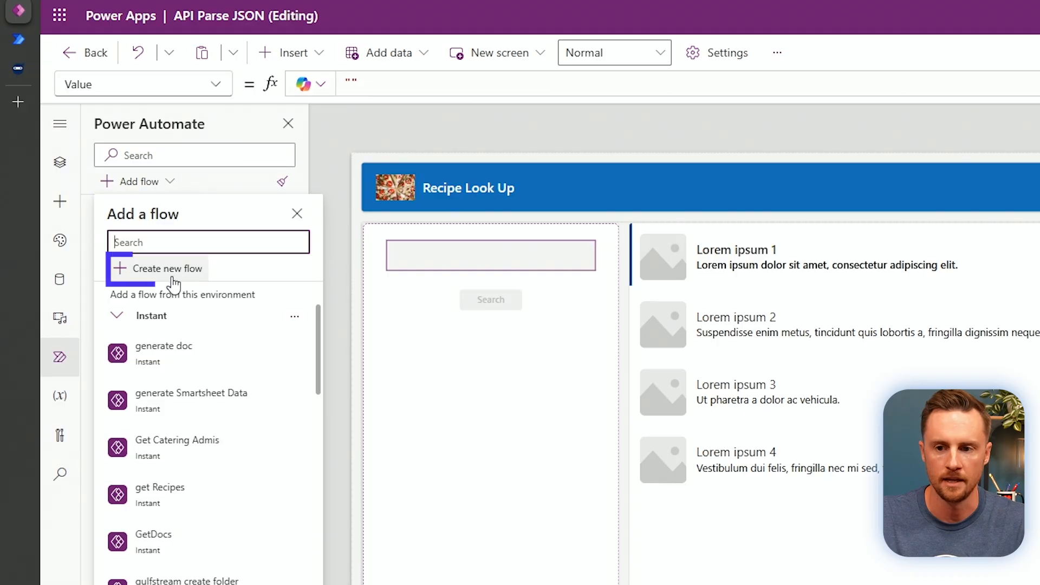
{"action": "left_click", "coordinate": [163, 270]}
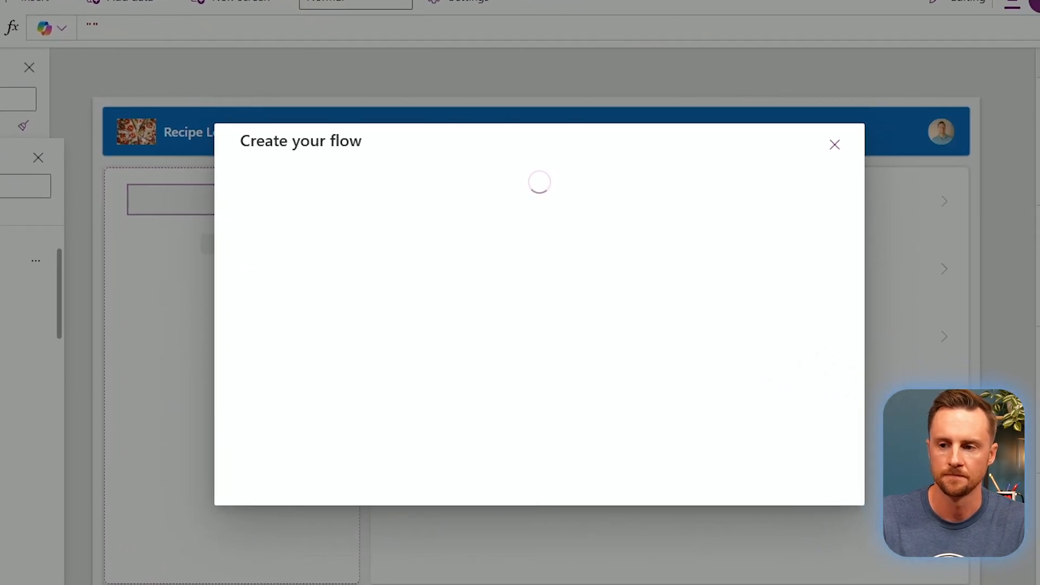
Start from blank and add a Text input named recipe to the Power Apps (V2) trigger.
{"action": "left_click", "coordinate": [295, 182]}
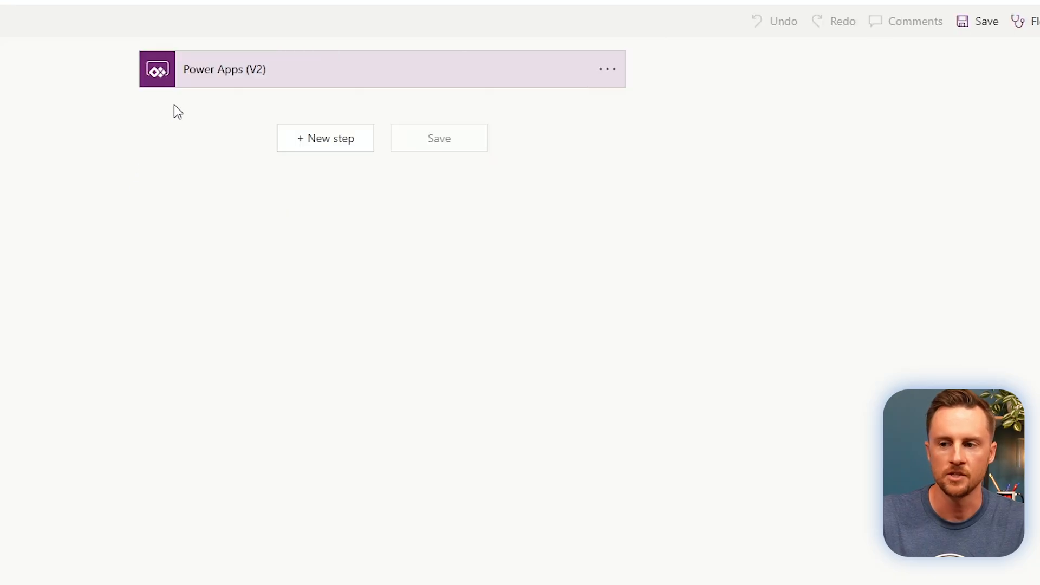
{"action": "left_click", "coordinate": [227, 79]}
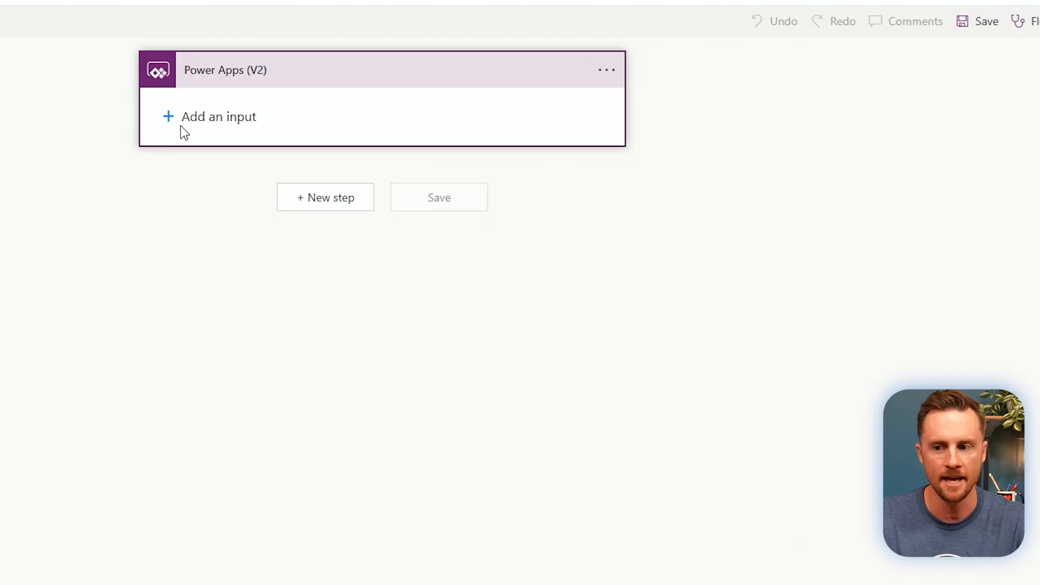
{"action": "left_click", "coordinate": [168, 116]}
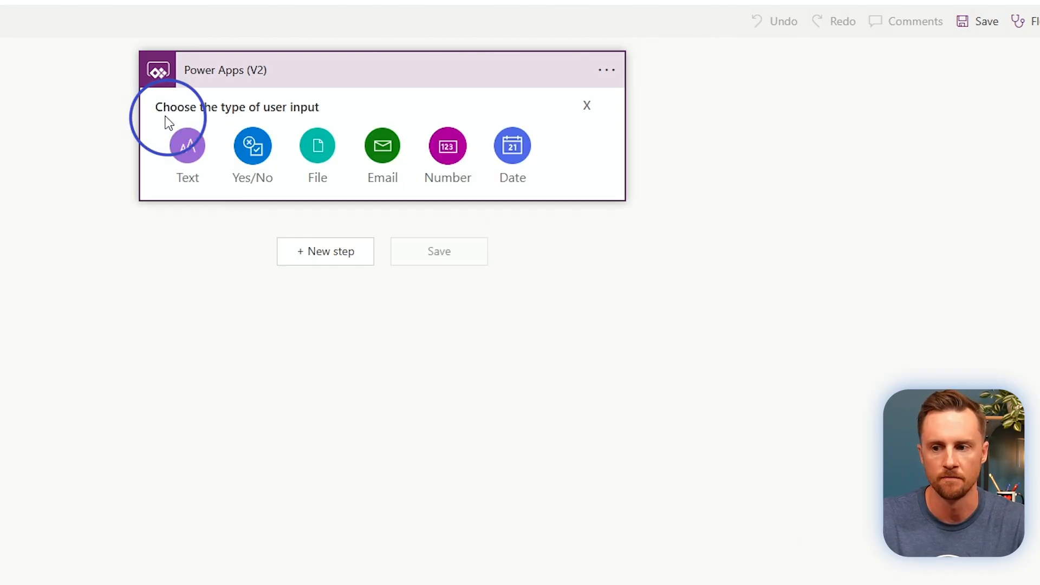
{"action": "left_click", "coordinate": [192, 158]}
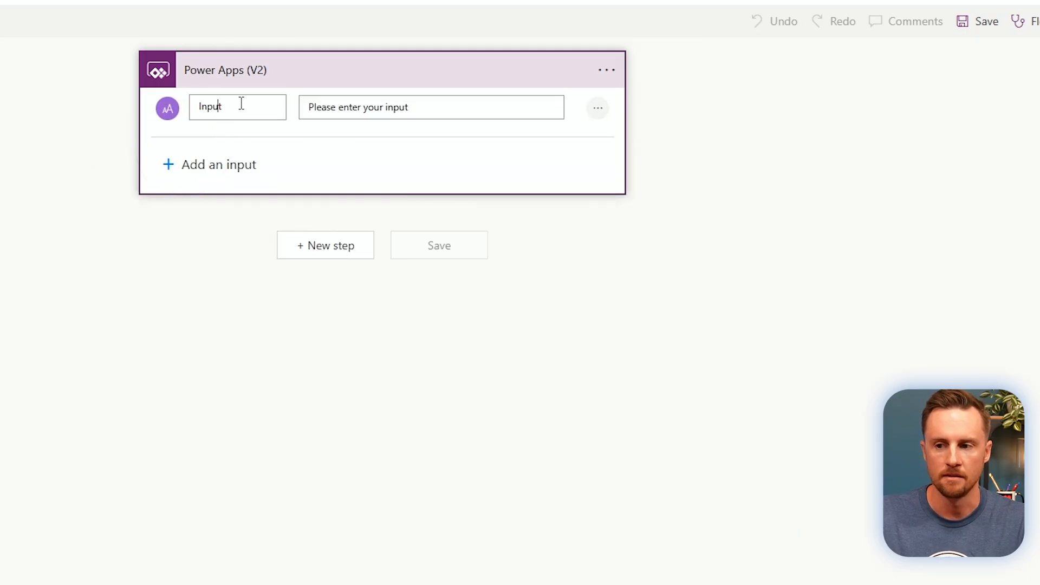
{"action": "left_click_drag", "start_coordinate": [241, 103], "coordinate": [184, 127]}
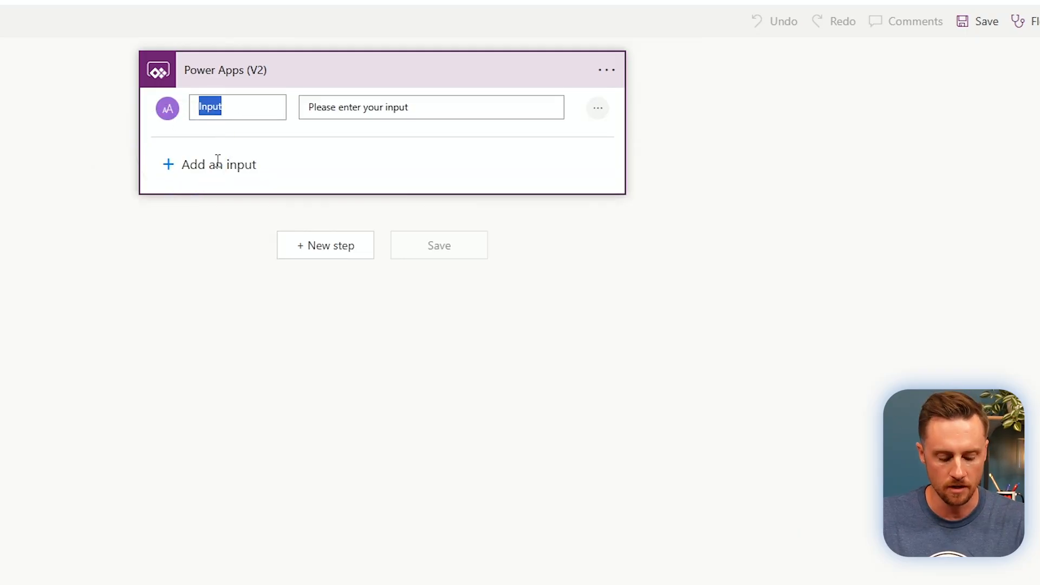
{"action": "type", "text": "recipe"}
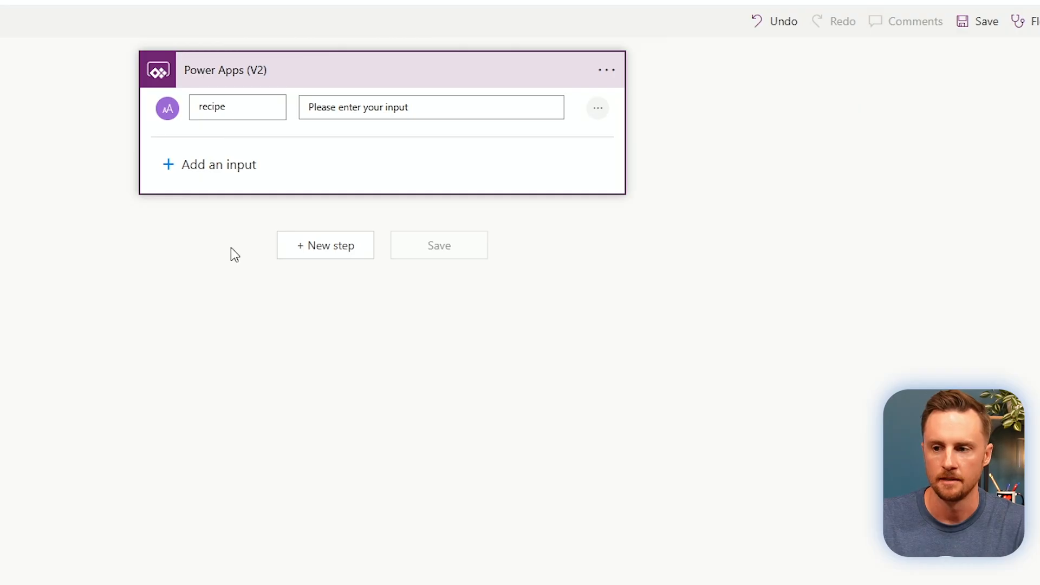
{"action": "left_click", "coordinate": [215, 253]}
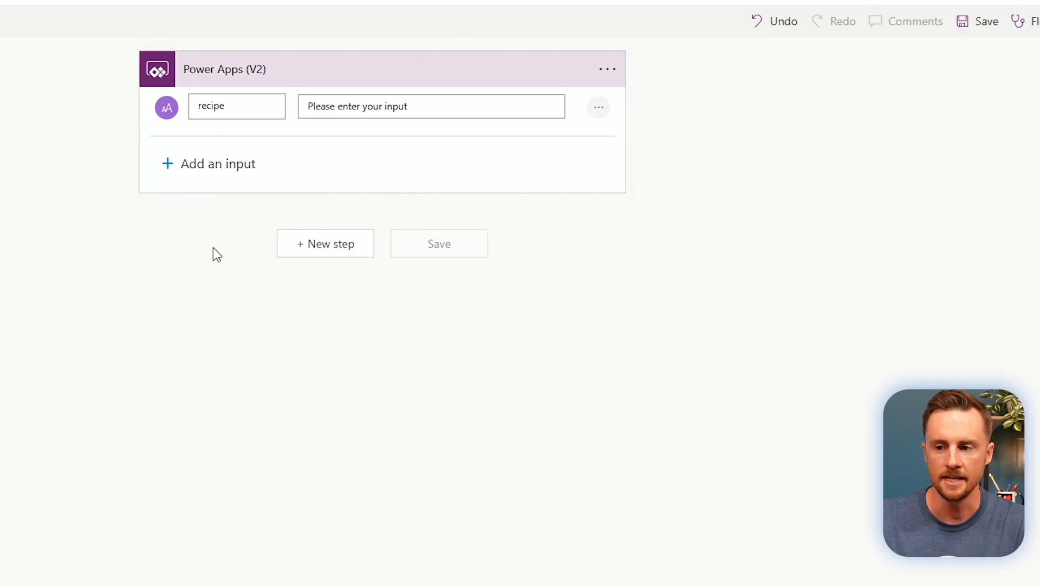
Insert an HTTP action below the Power Apps trigger with method GET.
{"action": "left_click", "coordinate": [339, 252]}
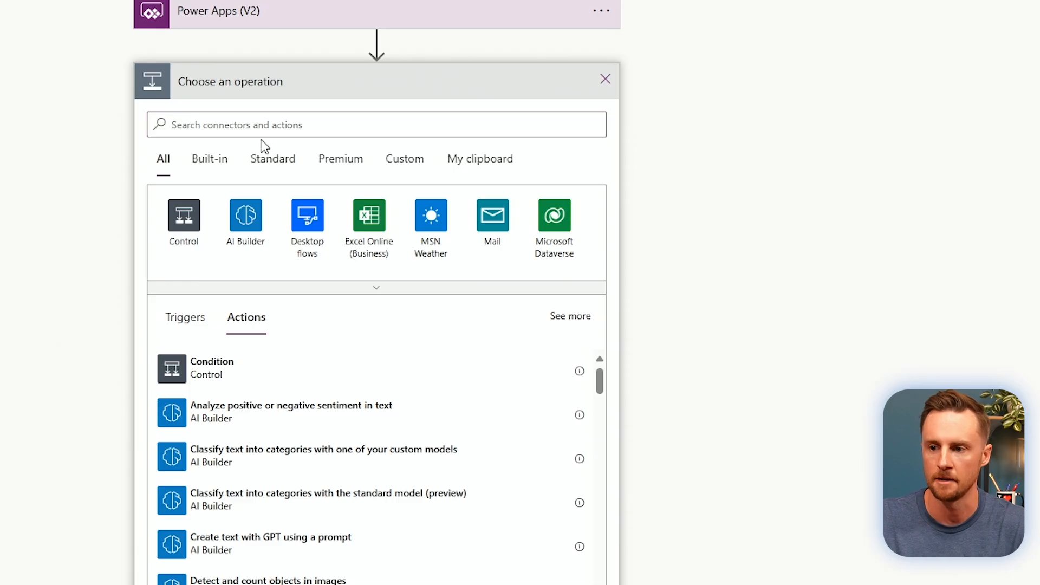
{"action": "type", "text": "http"}
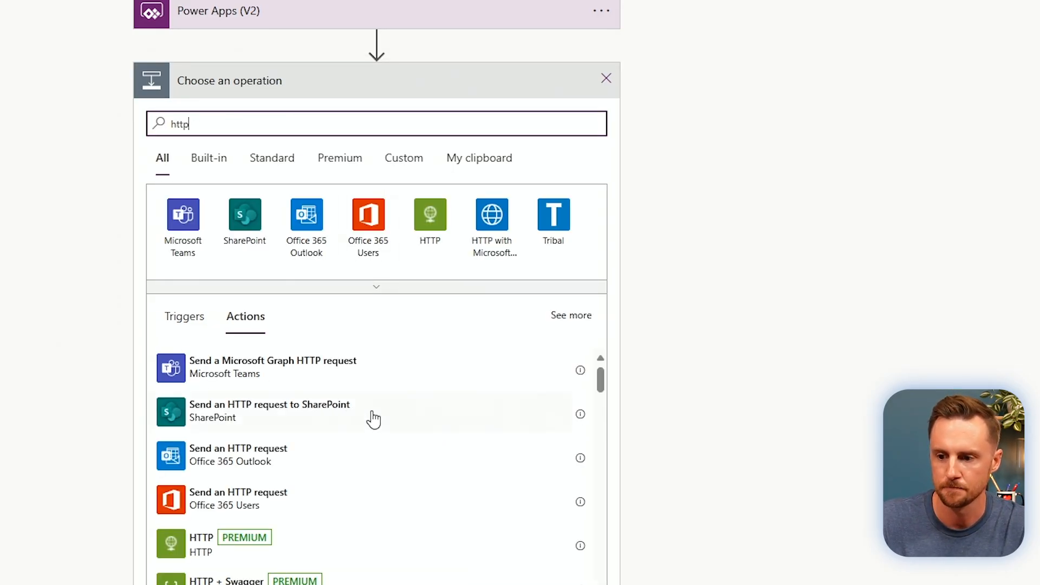
{"action": "left_click", "coordinate": [193, 545]}
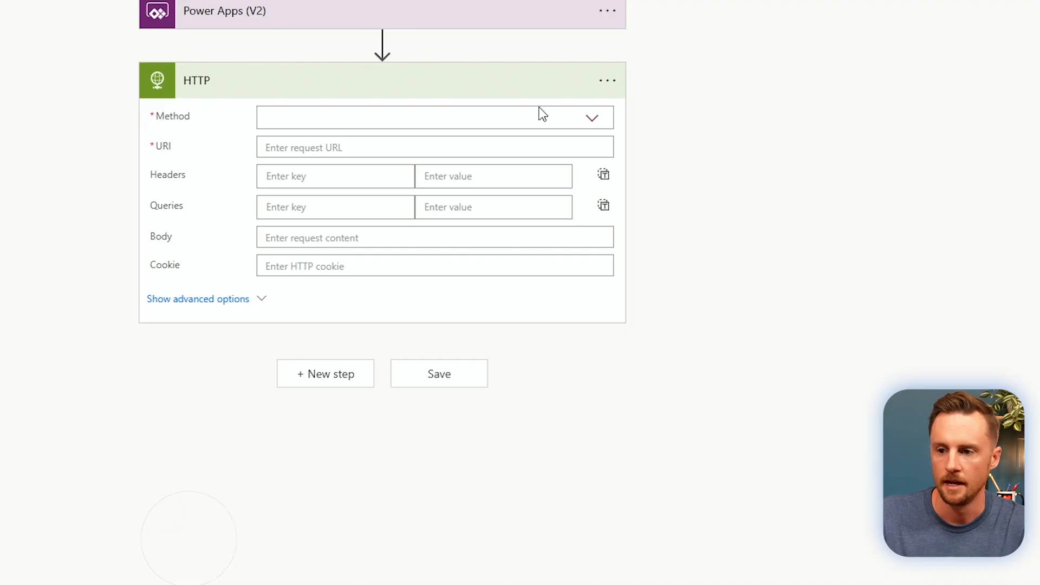
{"action": "left_click", "coordinate": [592, 121]}
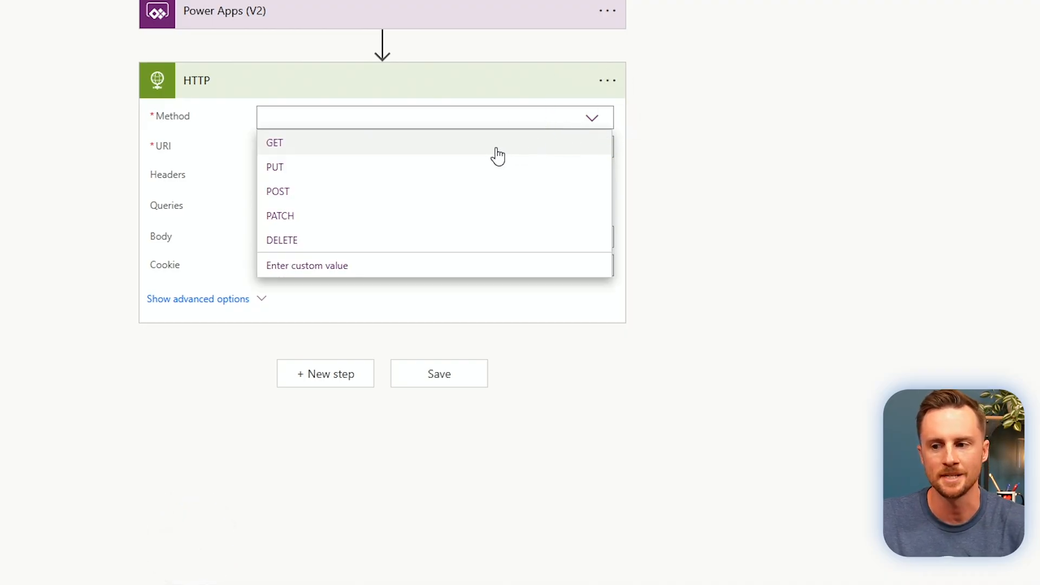
{"action": "left_click", "coordinate": [463, 147]}
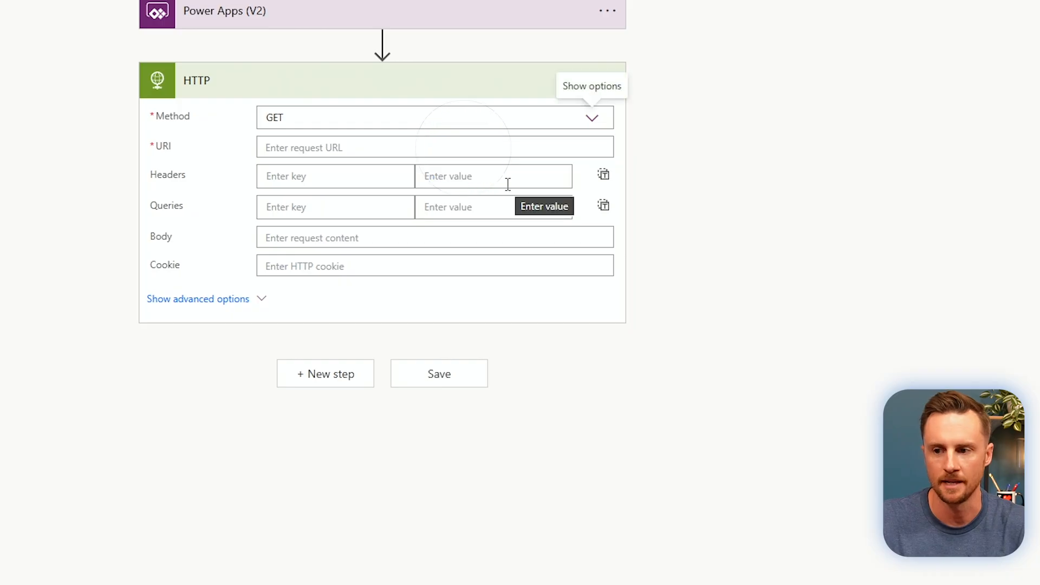
{"action": "left_click", "coordinate": [320, 147]}
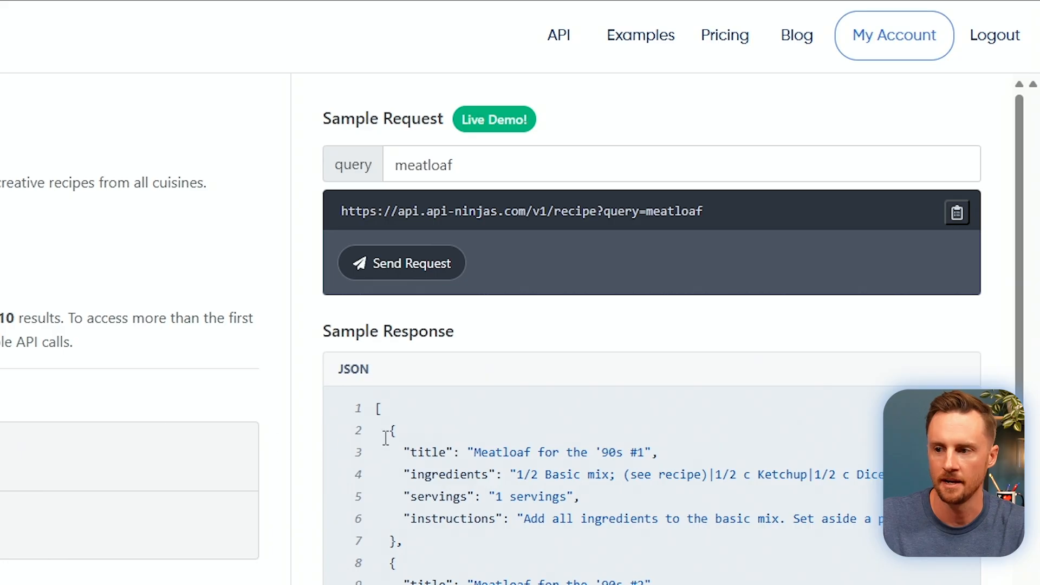
{"action": "left_click_drag", "start_coordinate": [342, 211], "coordinate": [647, 217]}
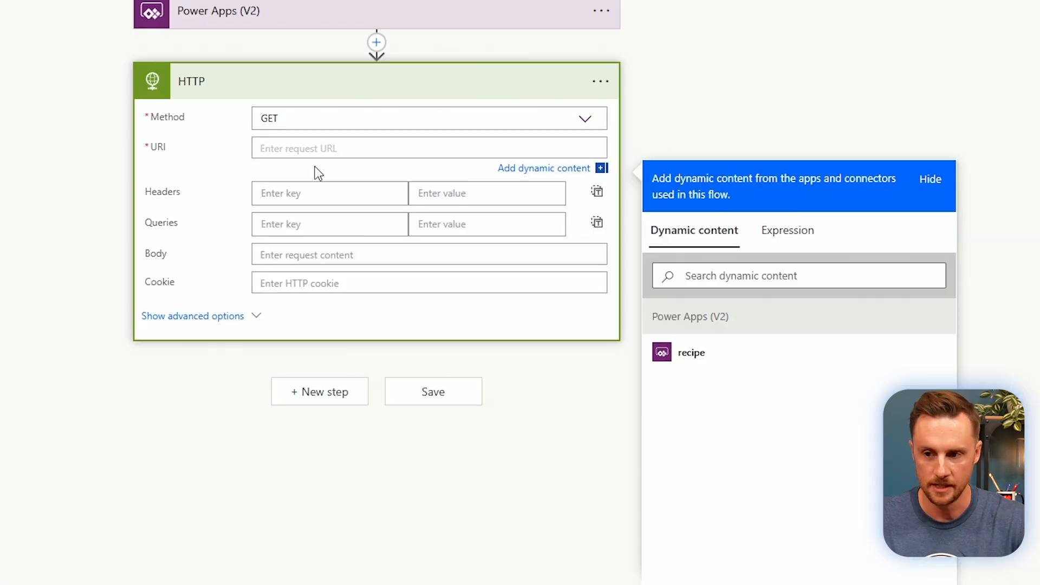
{"action": "type", "text": "https://api.api-ninjas.com/v1/recipe?query="}
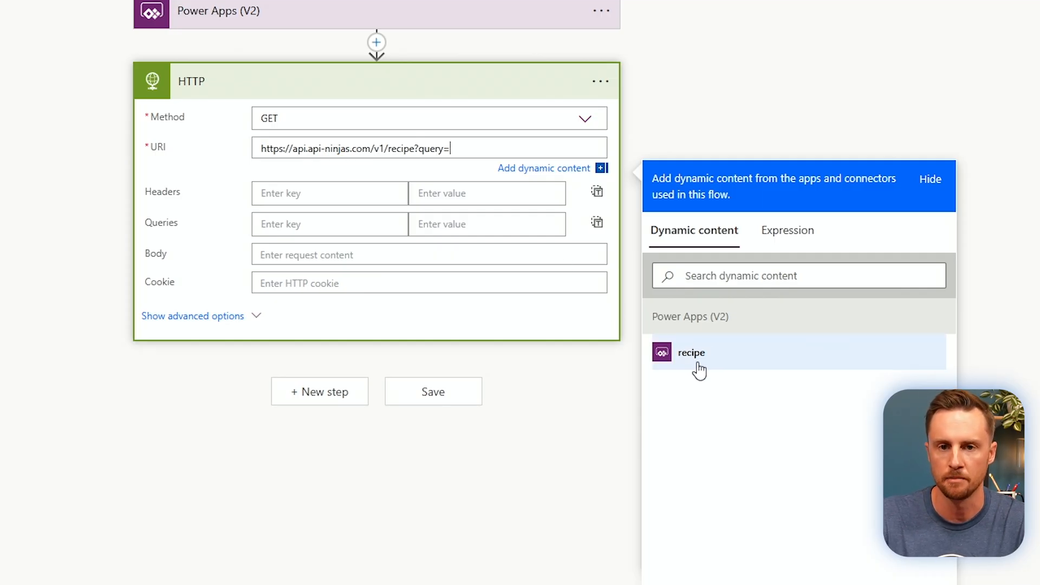
Append the recipe input to the HTTP URI and add an X-Api-Key header name.
{"action": "left_click", "coordinate": [735, 361]}
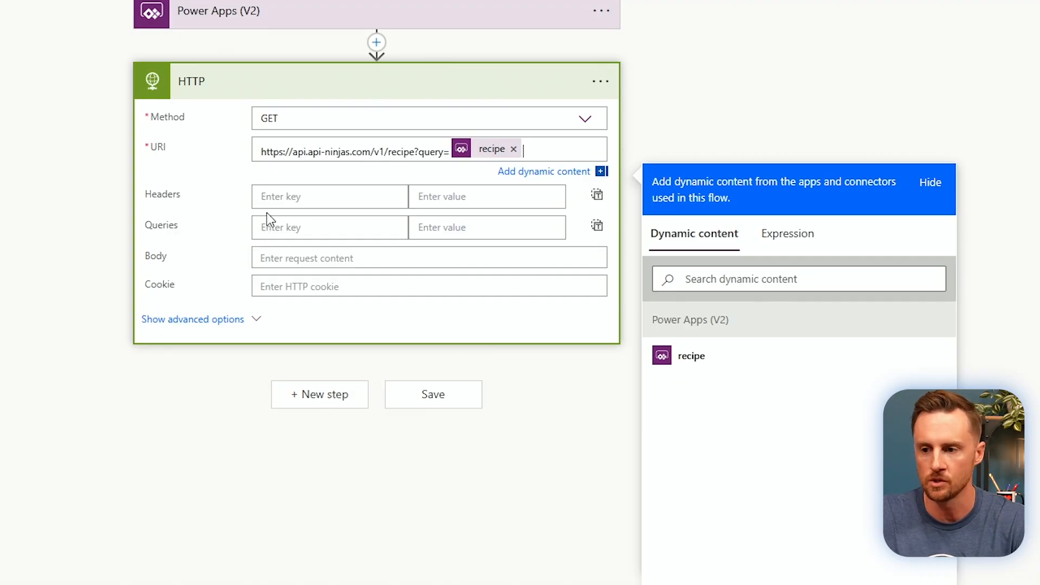
{"action": "left_click", "coordinate": [299, 198]}
Take the X-Api-Key header name from the Recipe API docs, then reveal the account's API key.
{"action": "key", "text": "ctrl+v"}
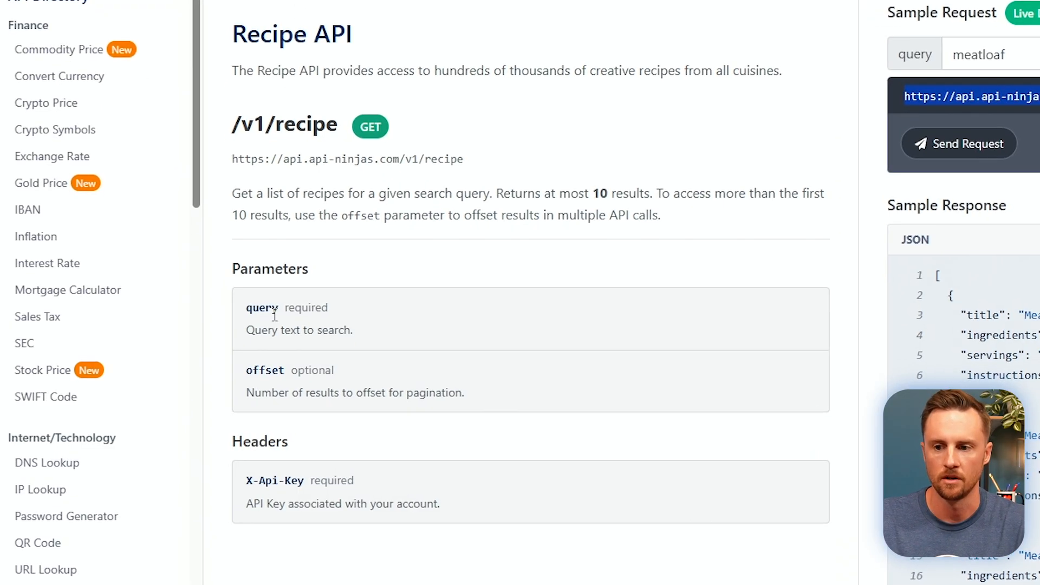
{"action": "double_click", "coordinate": [292, 432]}
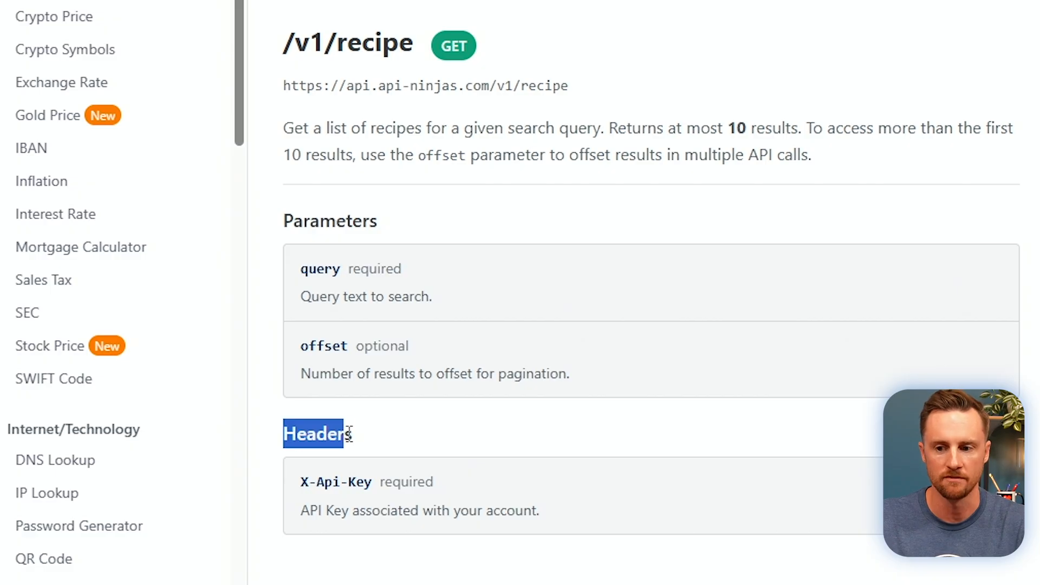
{"action": "left_click", "coordinate": [309, 488]}
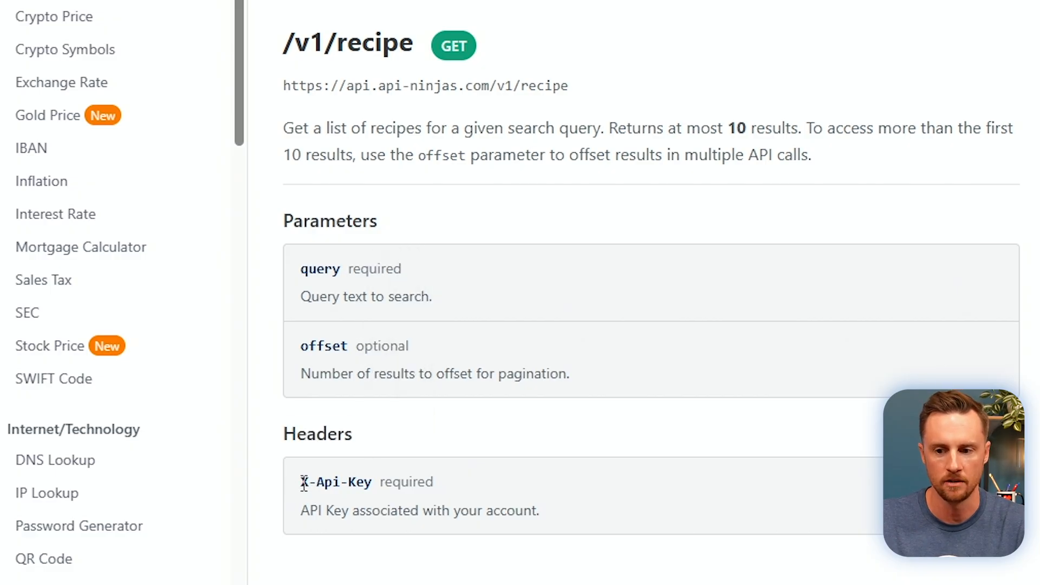
{"action": "left_click_drag", "start_coordinate": [301, 481], "coordinate": [373, 481]}
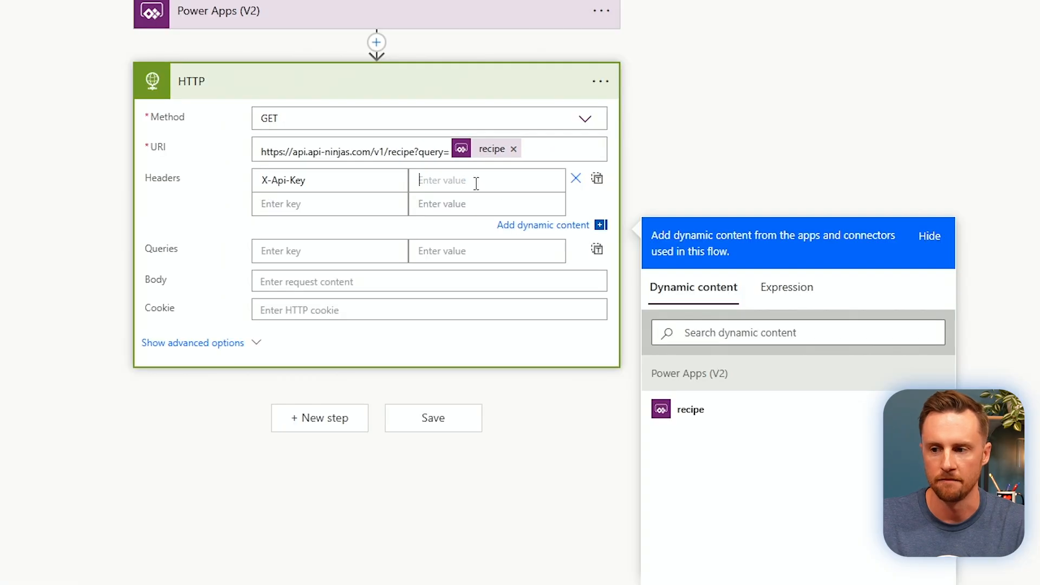
{"action": "left_click", "coordinate": [443, 182]}
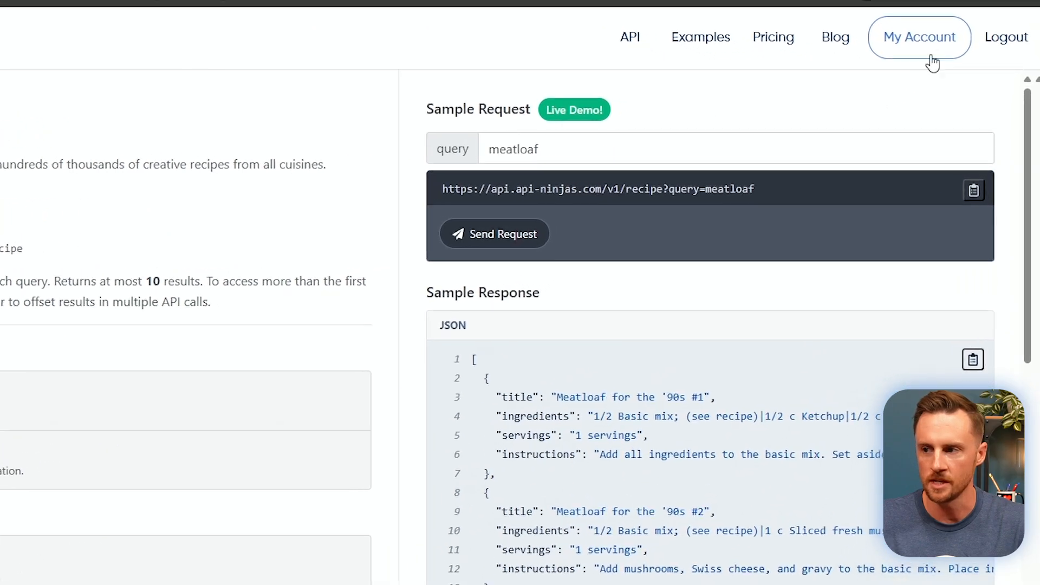
{"action": "left_click", "coordinate": [945, 79]}
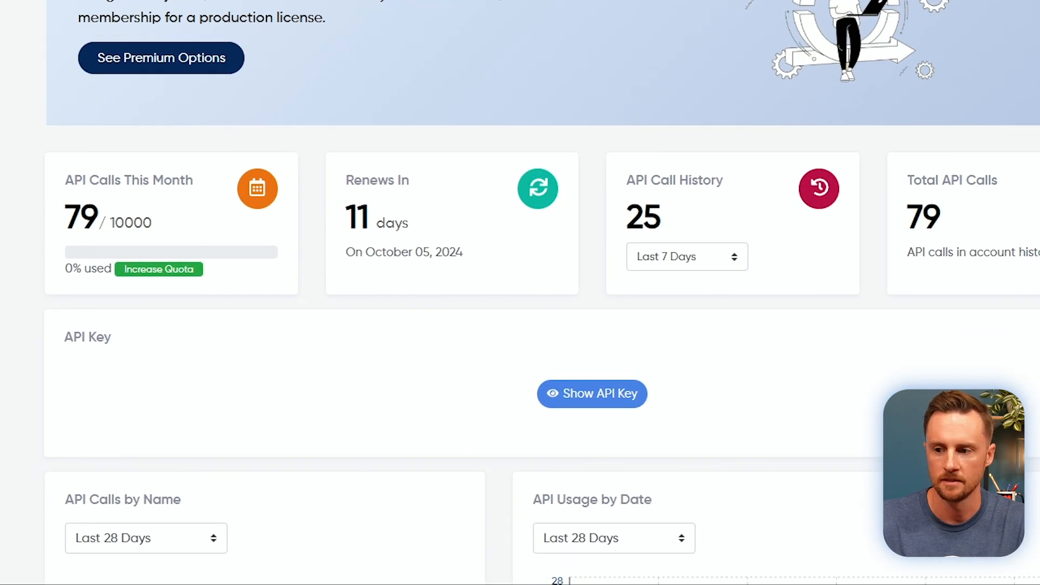
{"action": "left_click", "coordinate": [595, 410]}
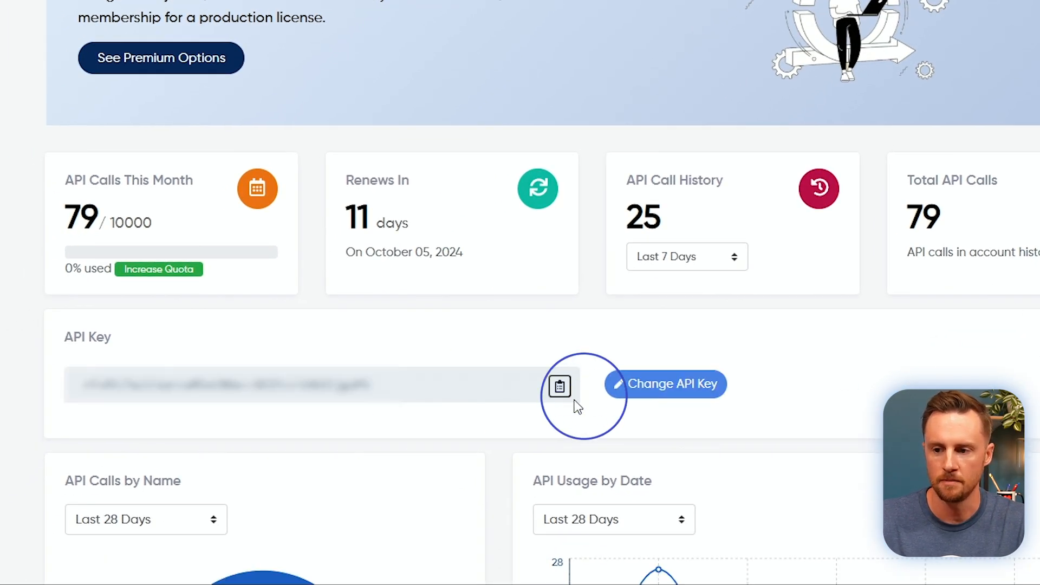
Copy the revealed API key and paste it as the X-Api-Key header value.
{"action": "left_click", "coordinate": [559, 391]}
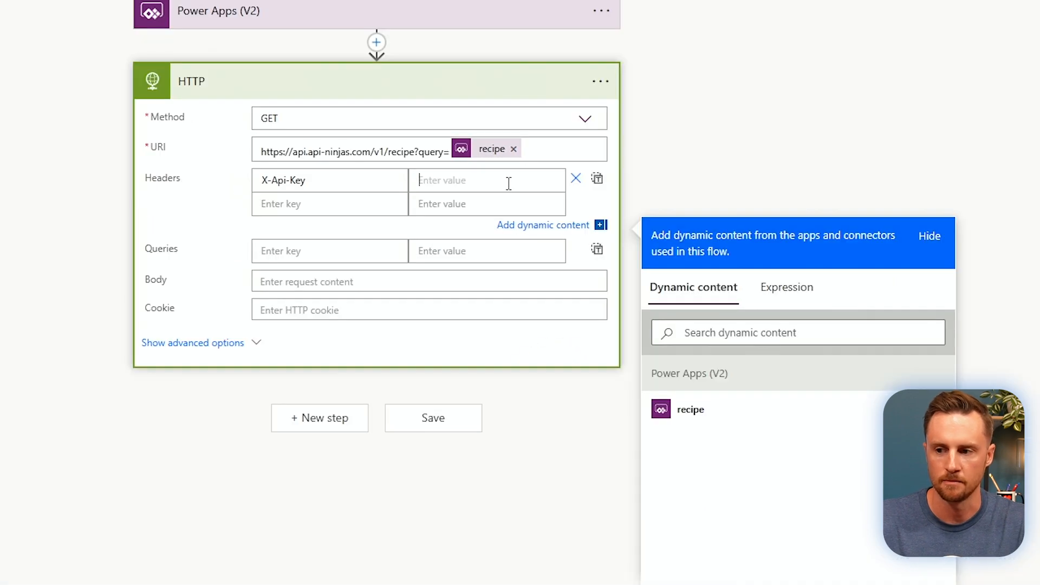
{"action": "key", "text": "ctrl+v"}
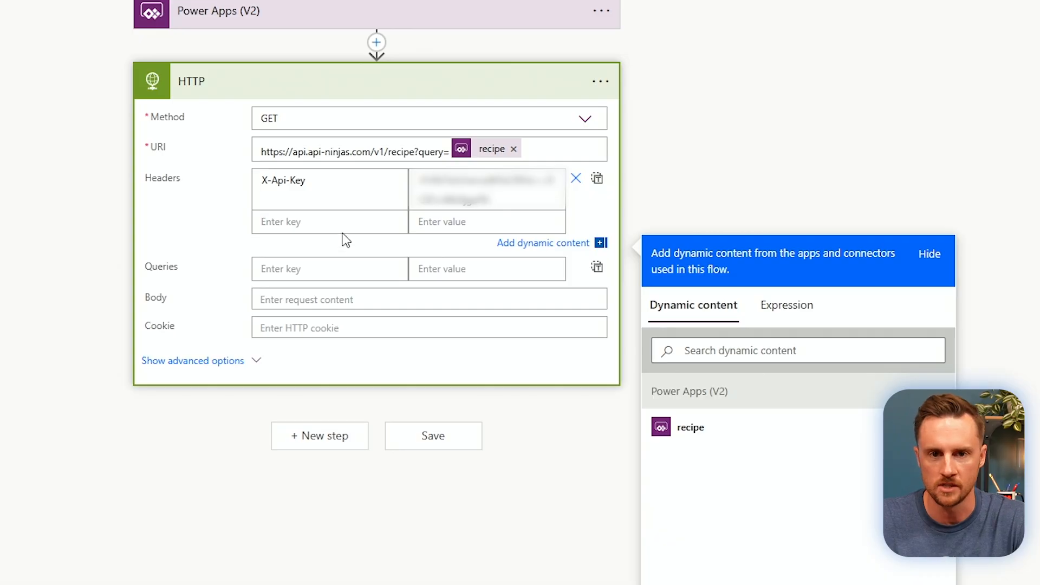
Add a Power Apps 'Respond to a Power App or flow' step after the HTTP action.
{"action": "left_click", "coordinate": [321, 436]}
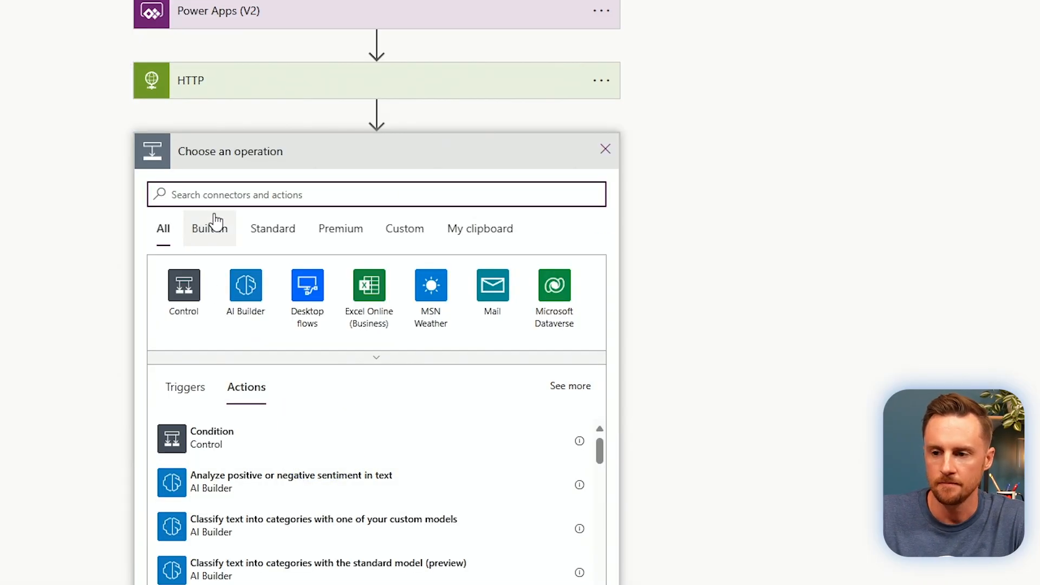
{"action": "type", "text": "Respond"}
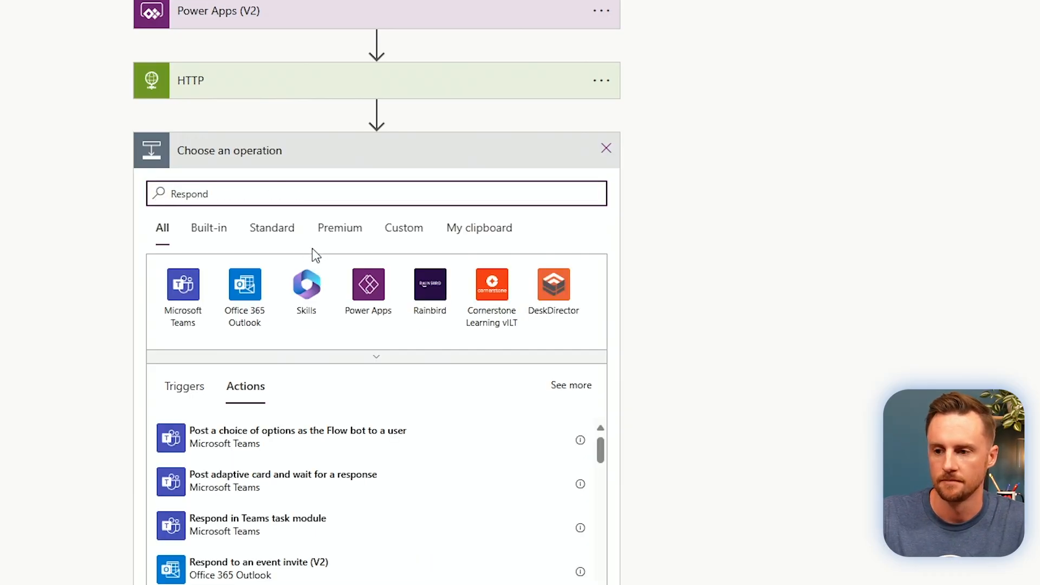
{"action": "left_click", "coordinate": [370, 291]}
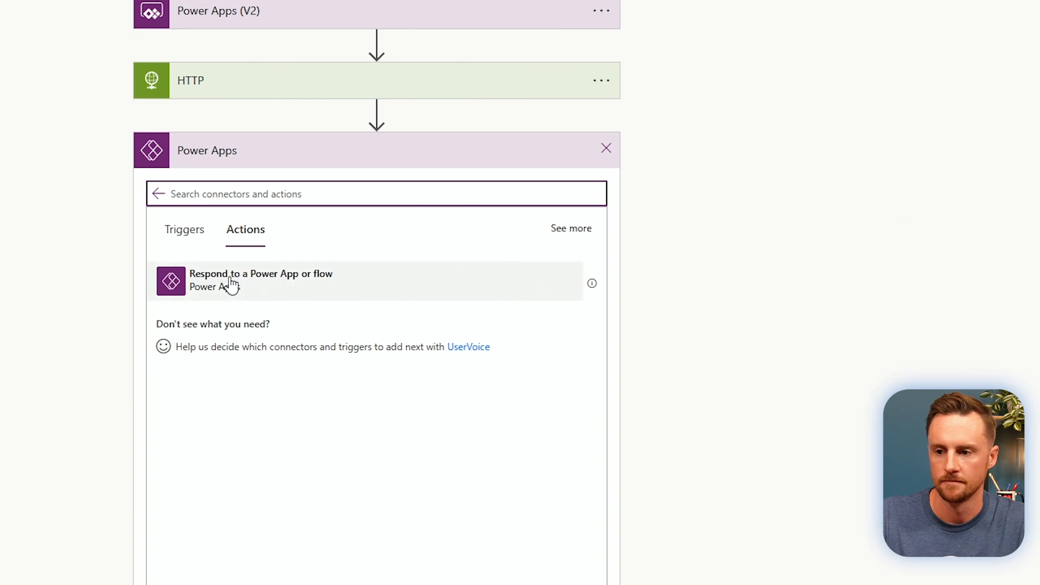
{"action": "left_click", "coordinate": [230, 280]}
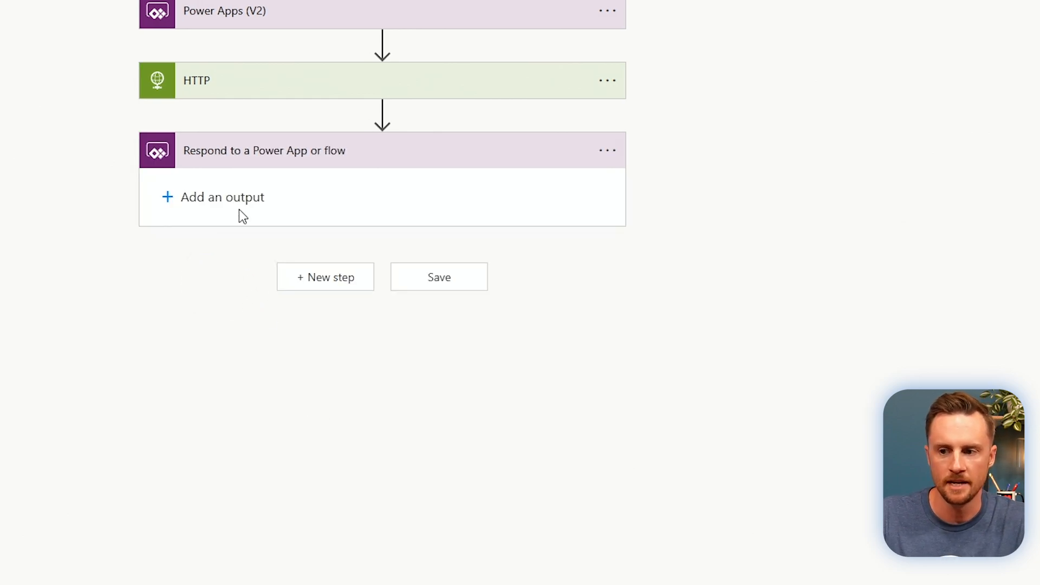
Give the response a Text output titled Response with the HTTP Body as its value.
{"action": "left_click", "coordinate": [167, 198]}
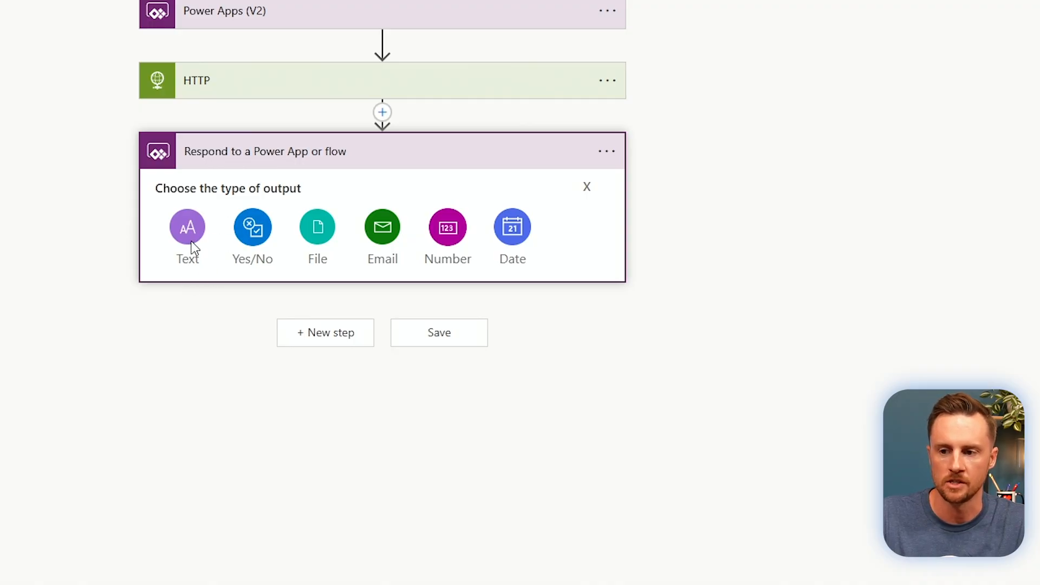
{"action": "left_click", "coordinate": [188, 228]}
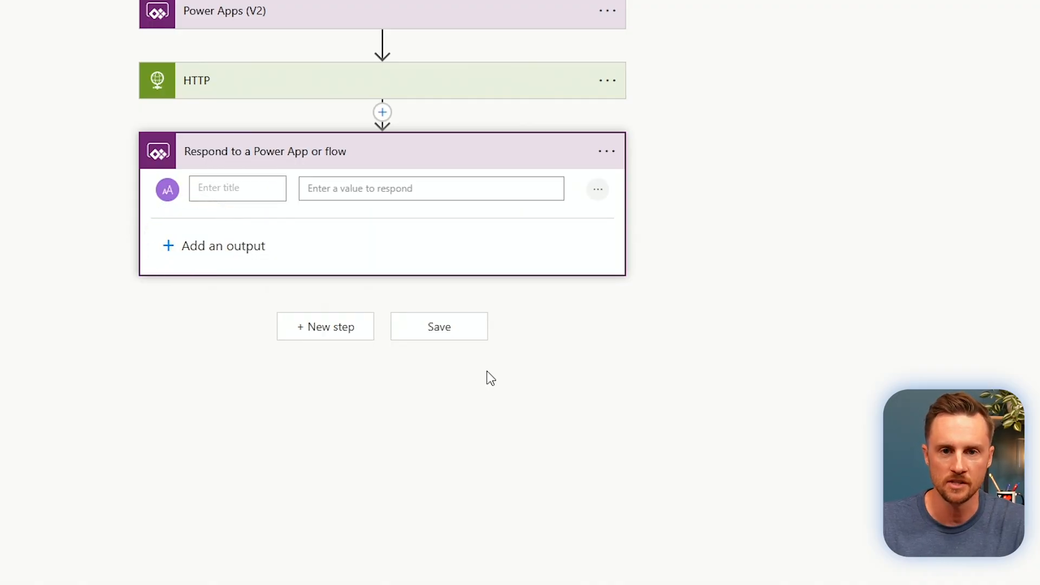
{"action": "type", "text": "Response"}
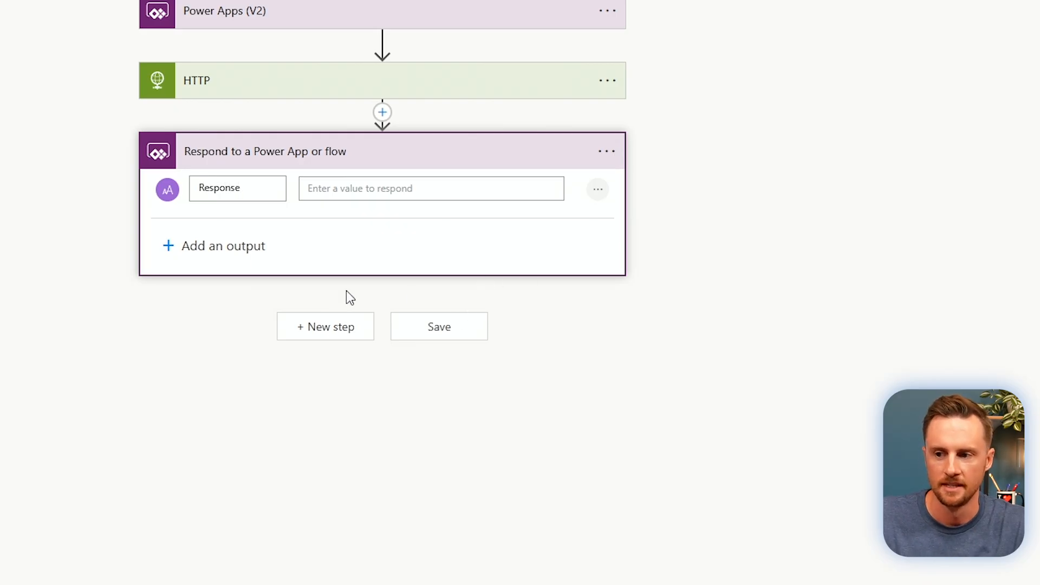
{"action": "left_click", "coordinate": [388, 190]}
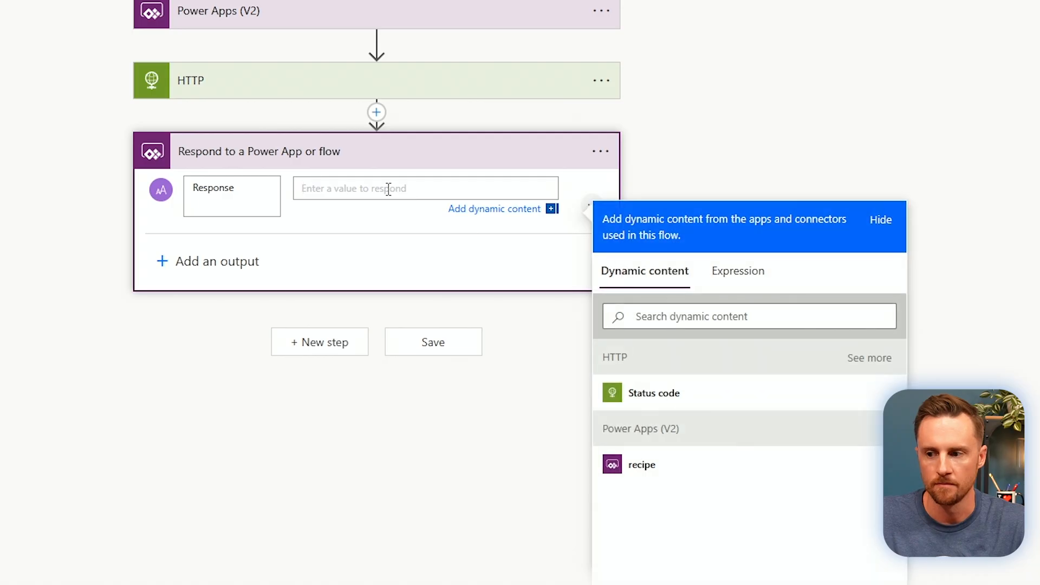
{"action": "left_click", "coordinate": [869, 362]}
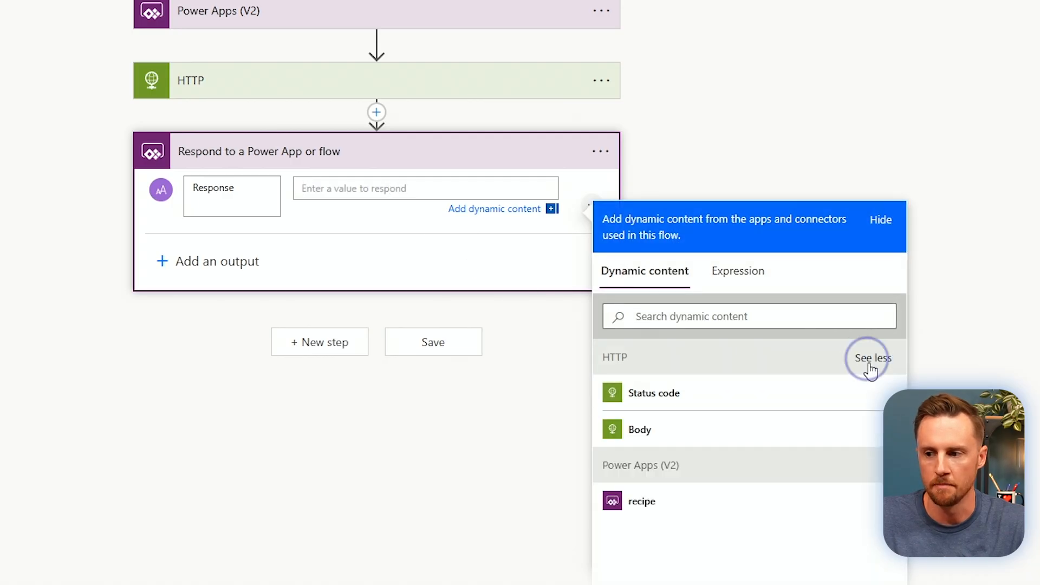
{"action": "left_click", "coordinate": [653, 434]}
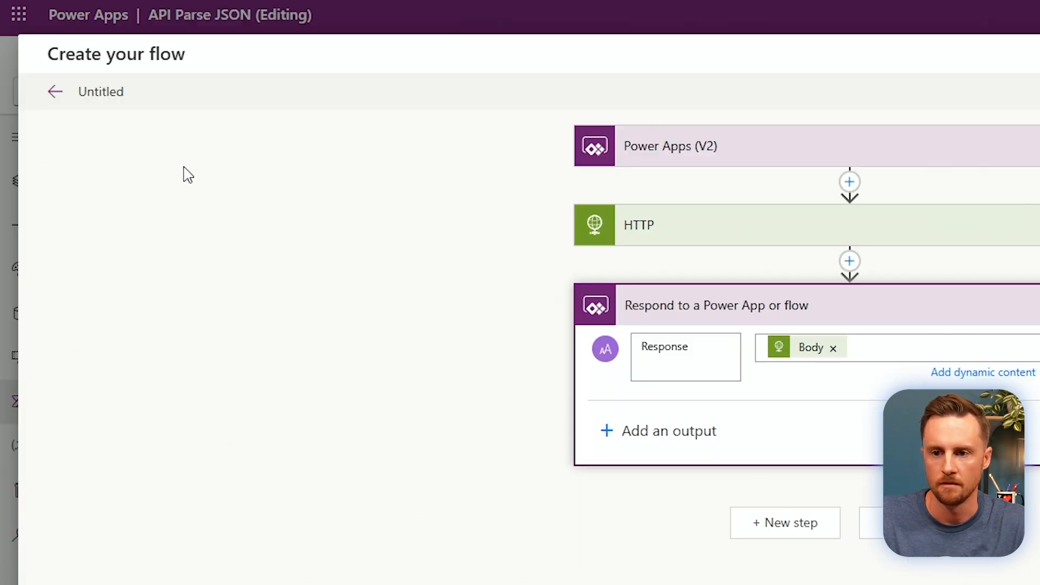
Replace the Untitled flow title with RecipeFlow and save the flow.
{"action": "left_click", "coordinate": [95, 91]}
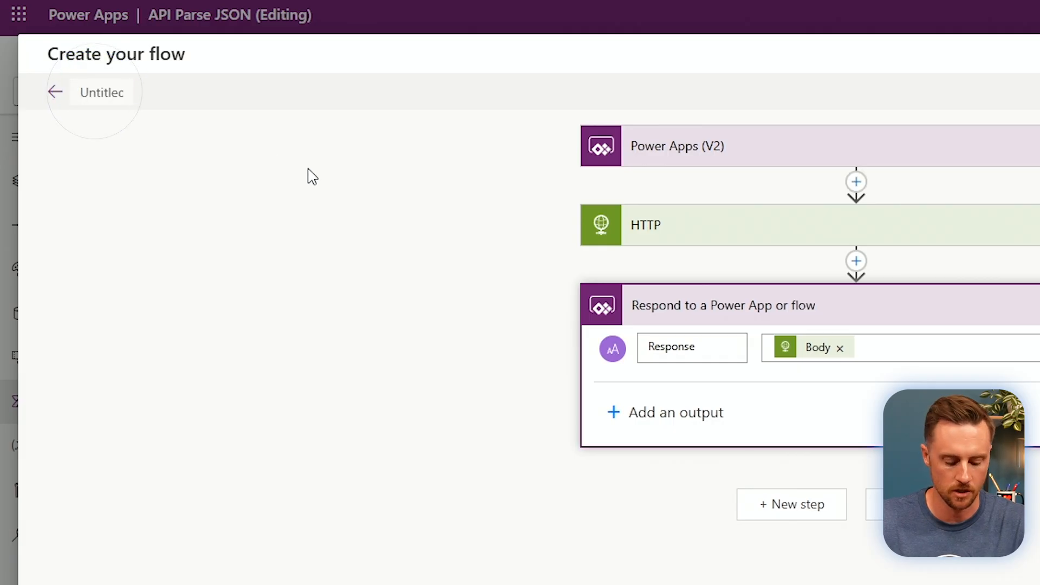
{"action": "type", "text": "RecipeF"}
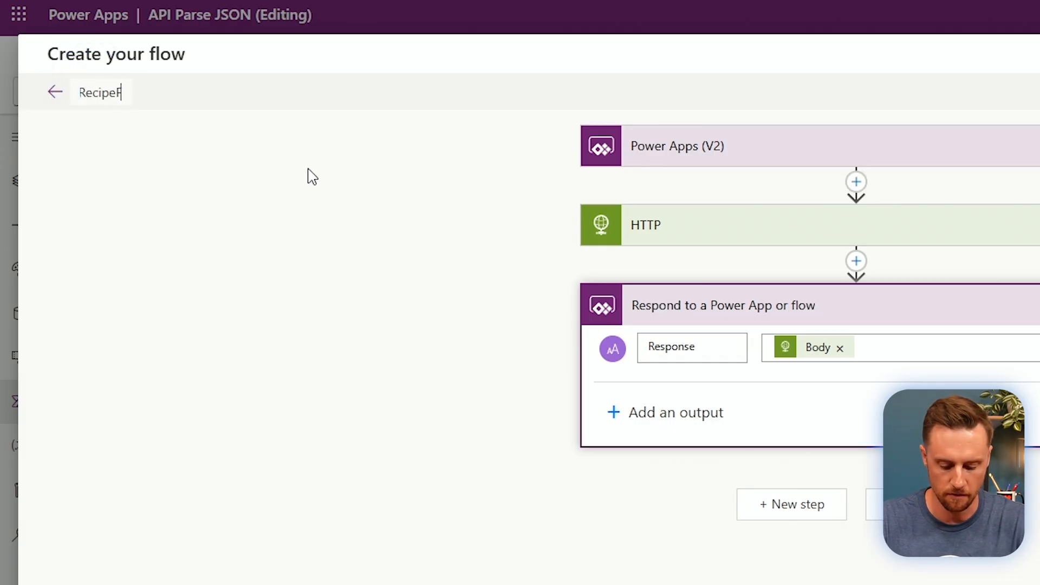
{"action": "type", "text": "low"}
{"action": "left_click", "coordinate": [369, 307]}
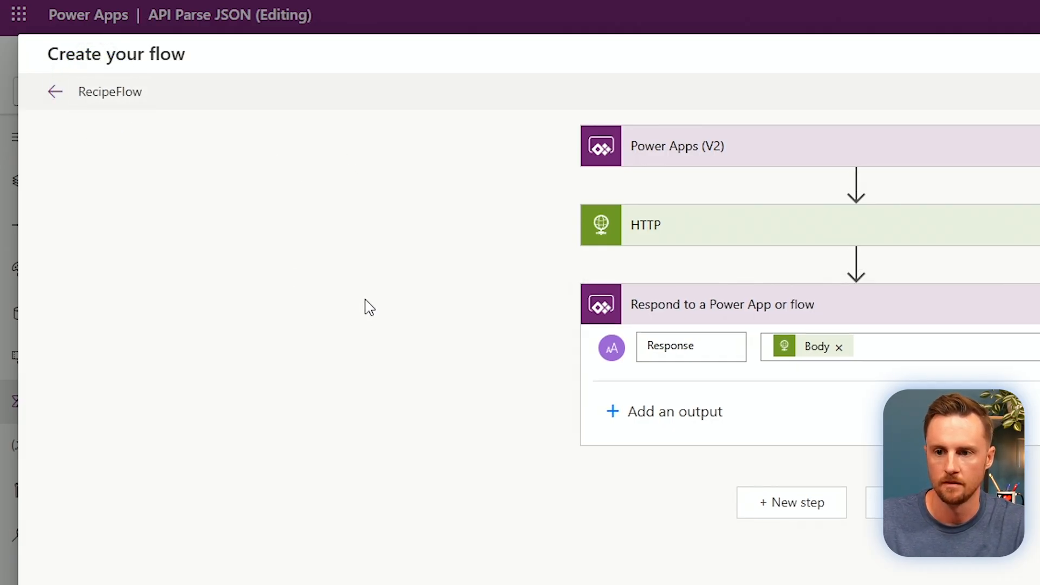
{"action": "left_click", "coordinate": [920, 502]}
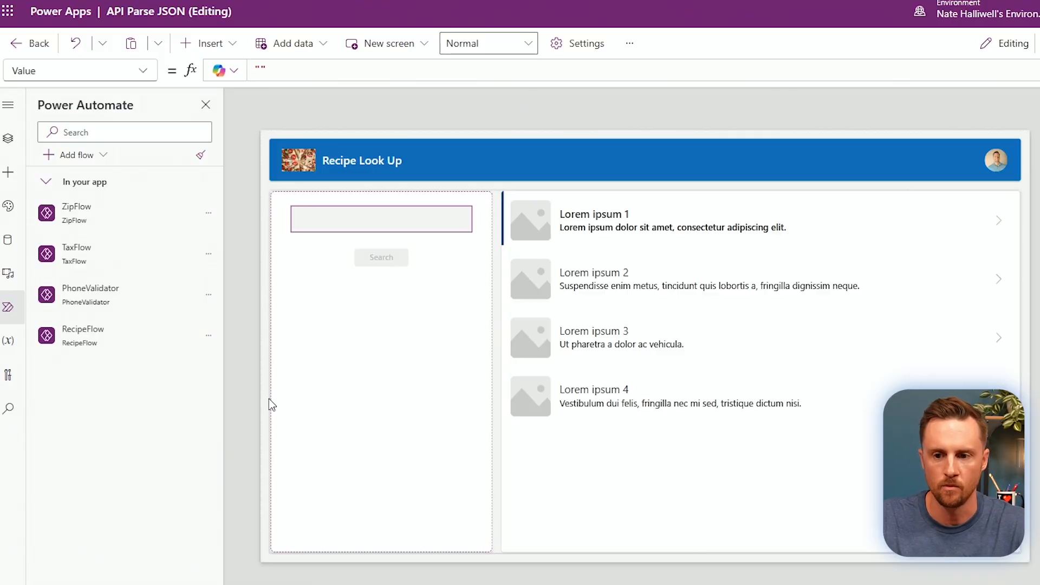
Start the Search button's OnSelect formula with RecipeFlow.Run( and confirm the search box is named txtSearch.
{"action": "mouse_move", "coordinate": [103, 336]}
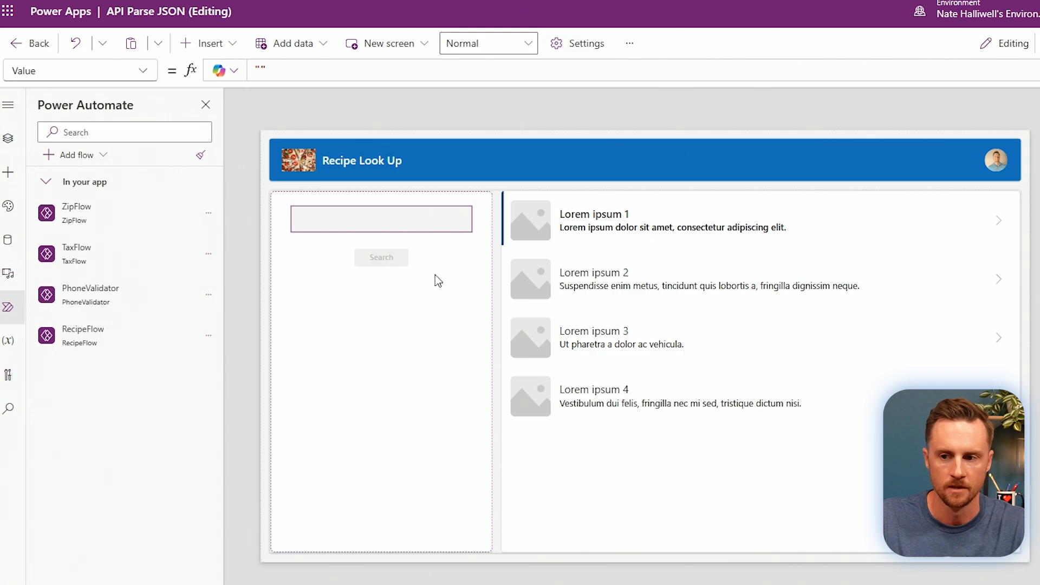
{"action": "left_click", "coordinate": [392, 260]}
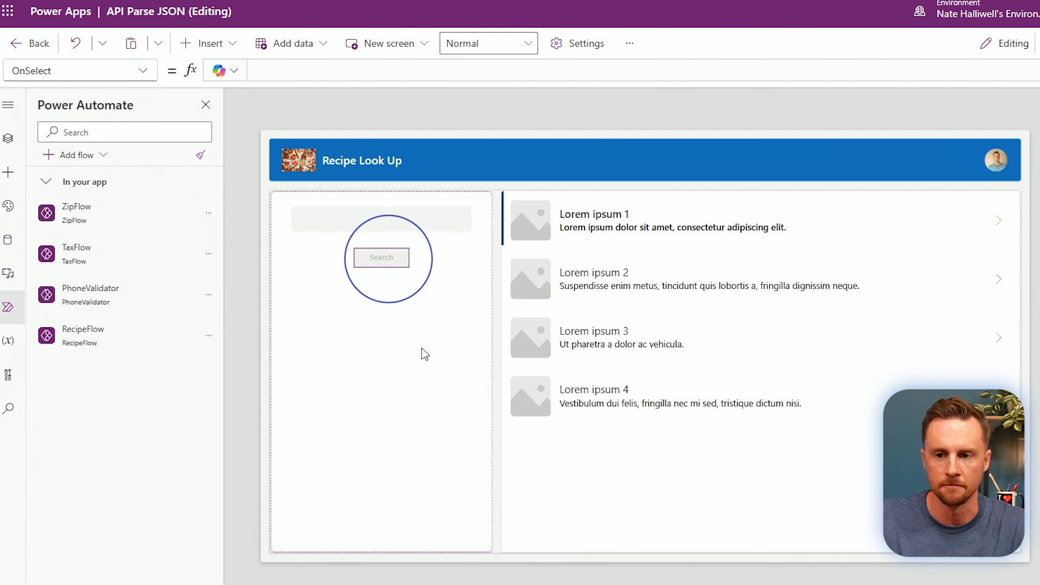
{"action": "left_click", "coordinate": [282, 71]}
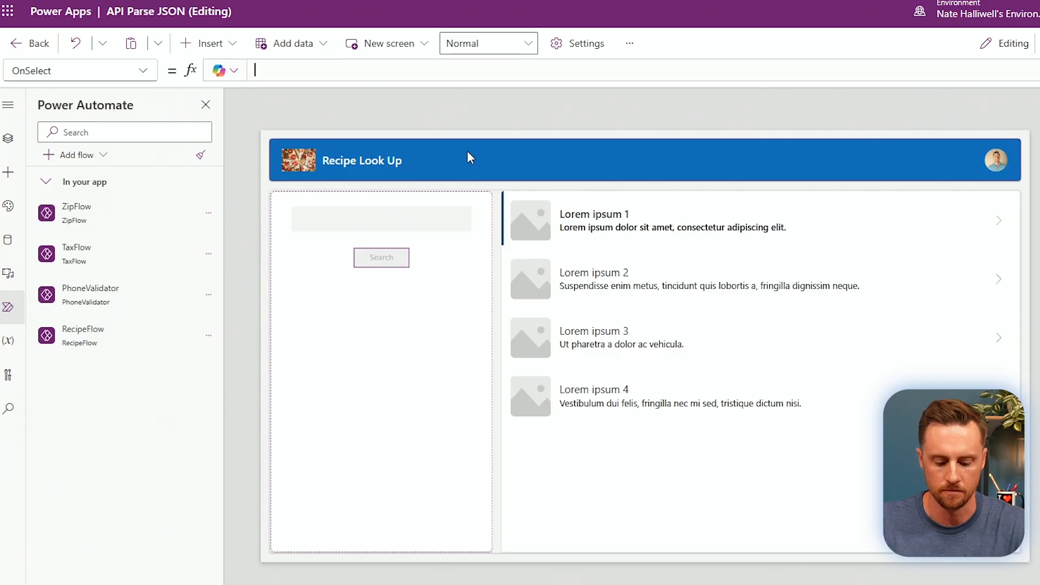
{"action": "type", "text": "recipe"}
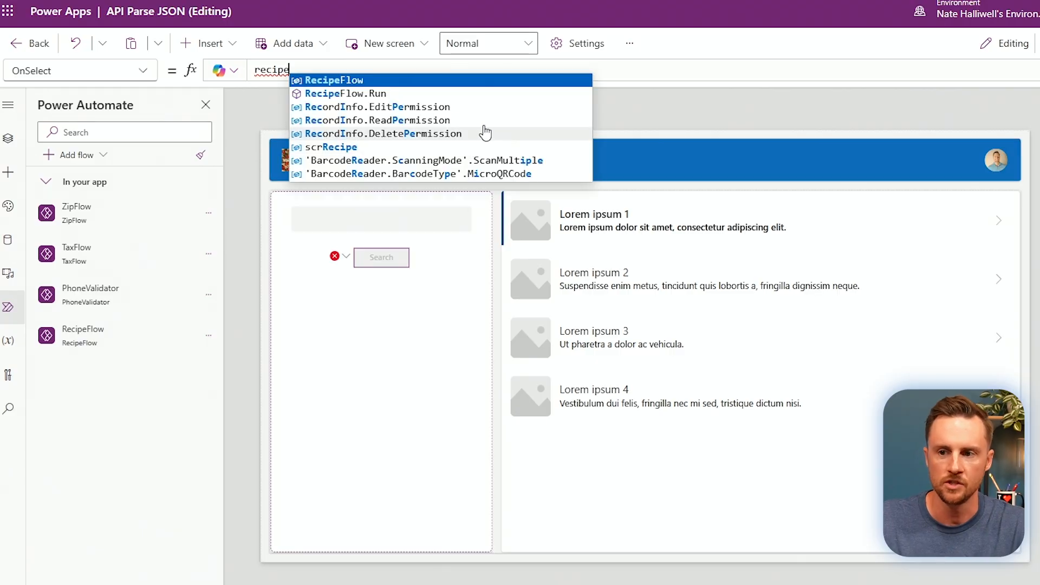
{"action": "left_click", "coordinate": [377, 98]}
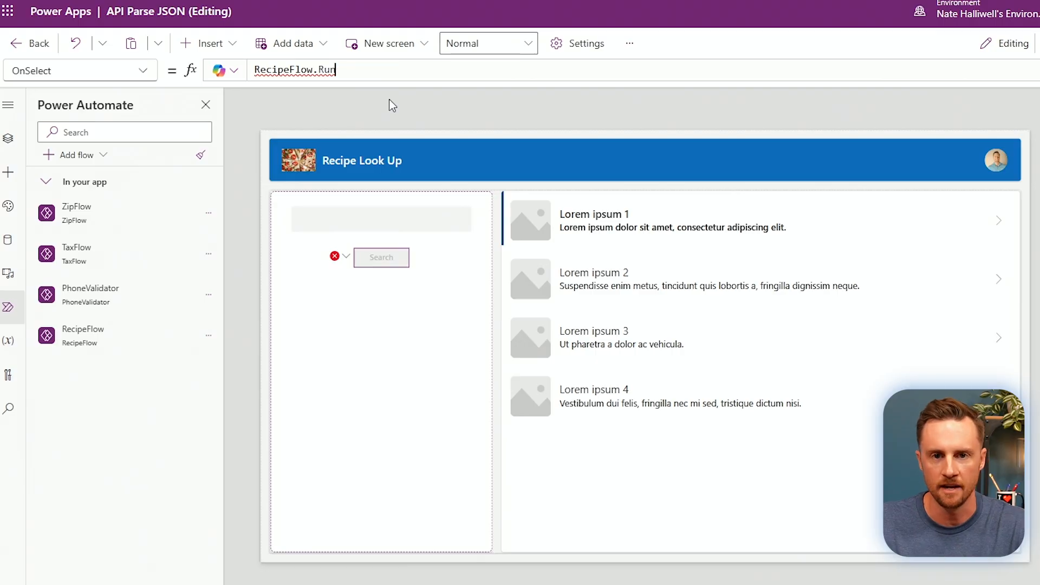
{"action": "type", "text": "("}
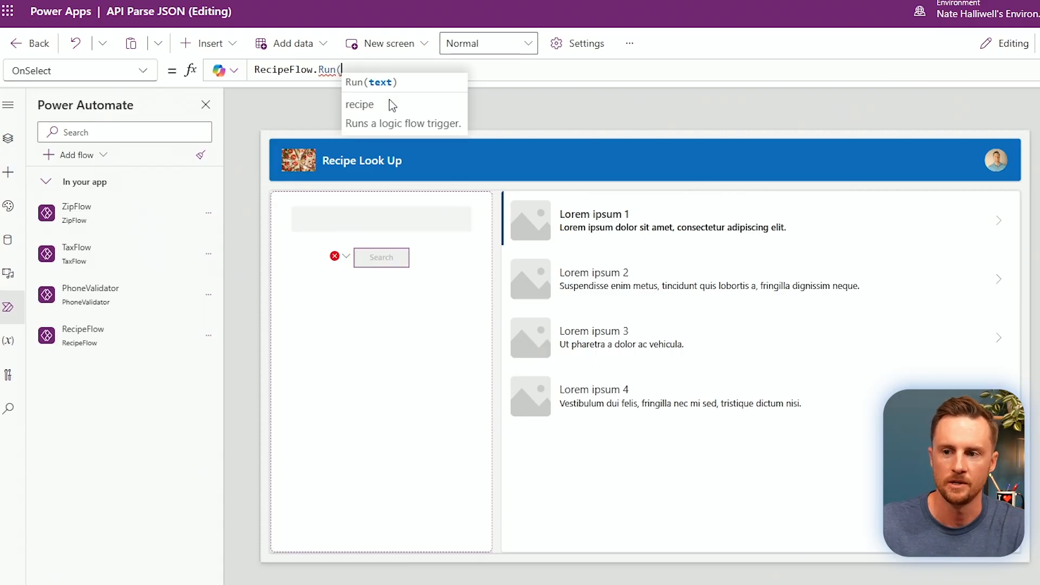
{"action": "type", "text": ")"}
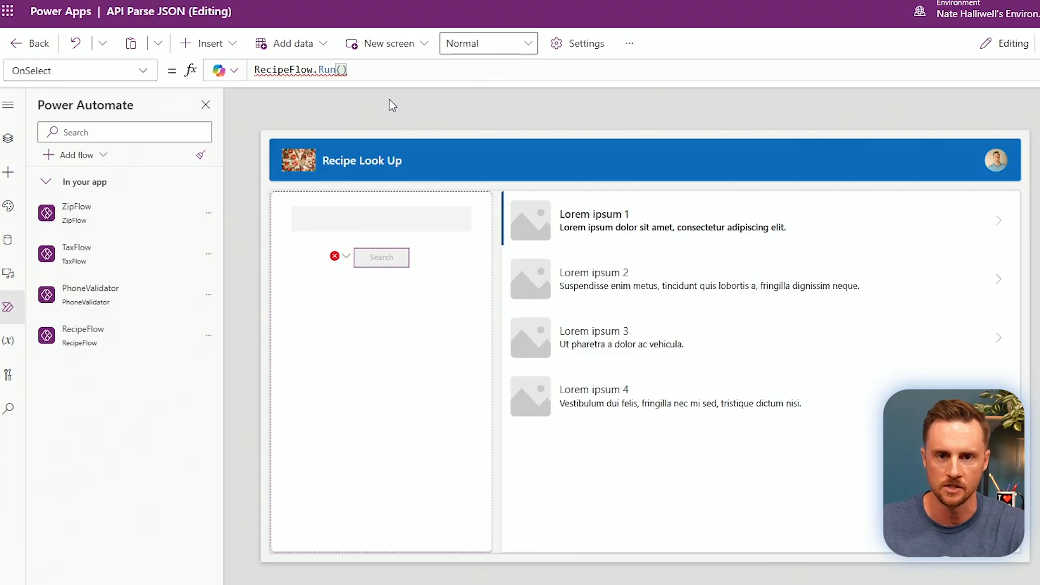
{"action": "key", "text": "BackSpace"}
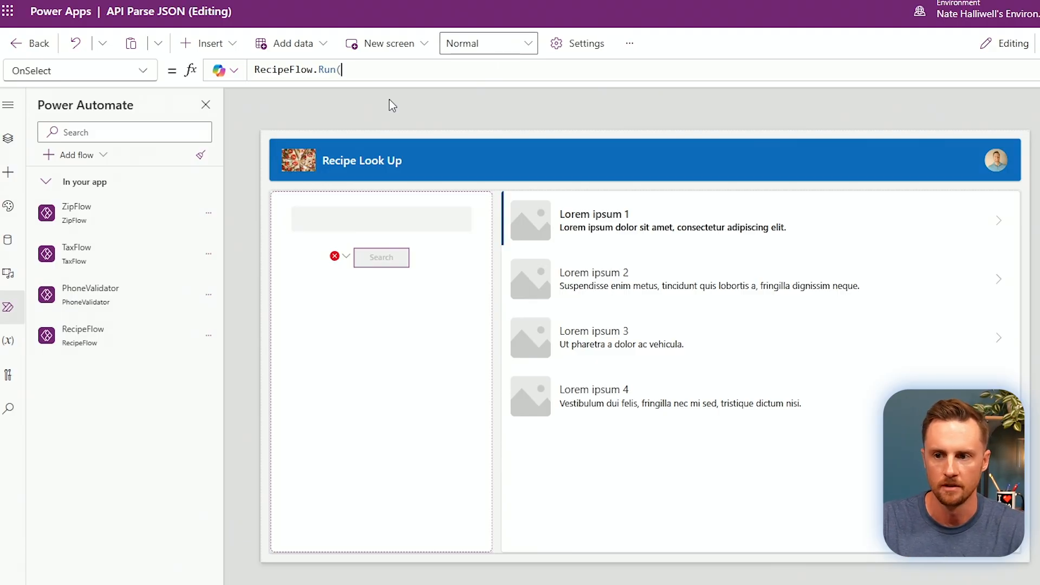
{"action": "key", "text": "BackSpace"}
{"action": "type", "text": "("}
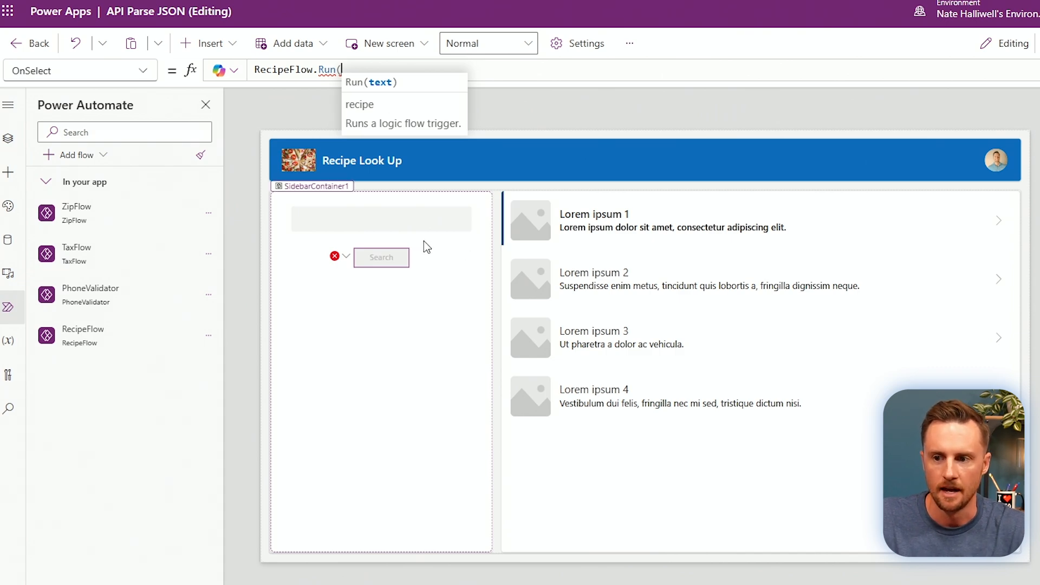
{"action": "left_click", "coordinate": [358, 222]}
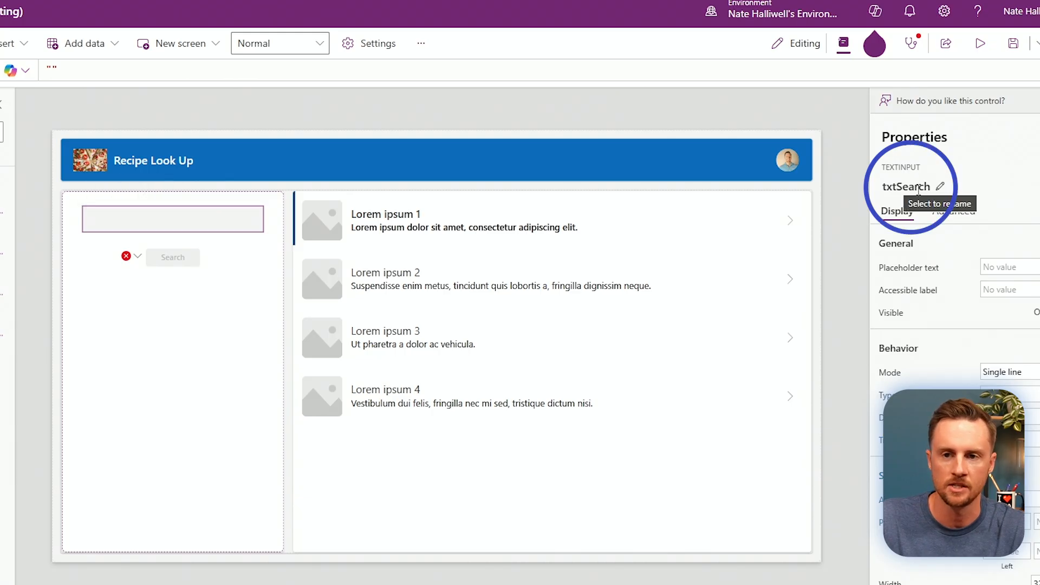
Complete the Search button's OnSelect formula as RecipeFlow.Run(txtSearch.Value).
{"action": "left_click", "coordinate": [173, 257]}
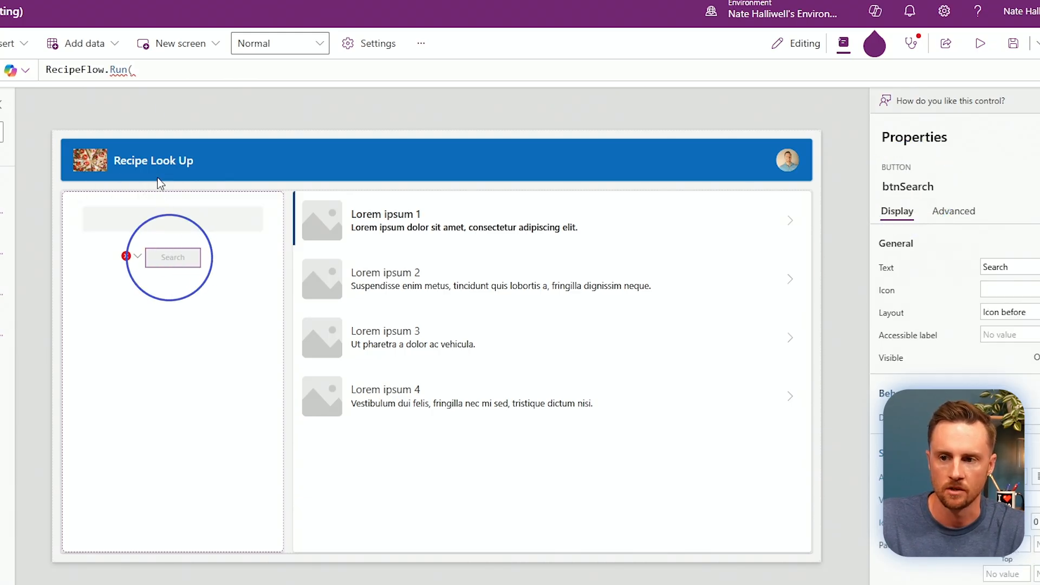
{"action": "left_click", "coordinate": [189, 69]}
{"action": "type", "text": "txtSearch"}
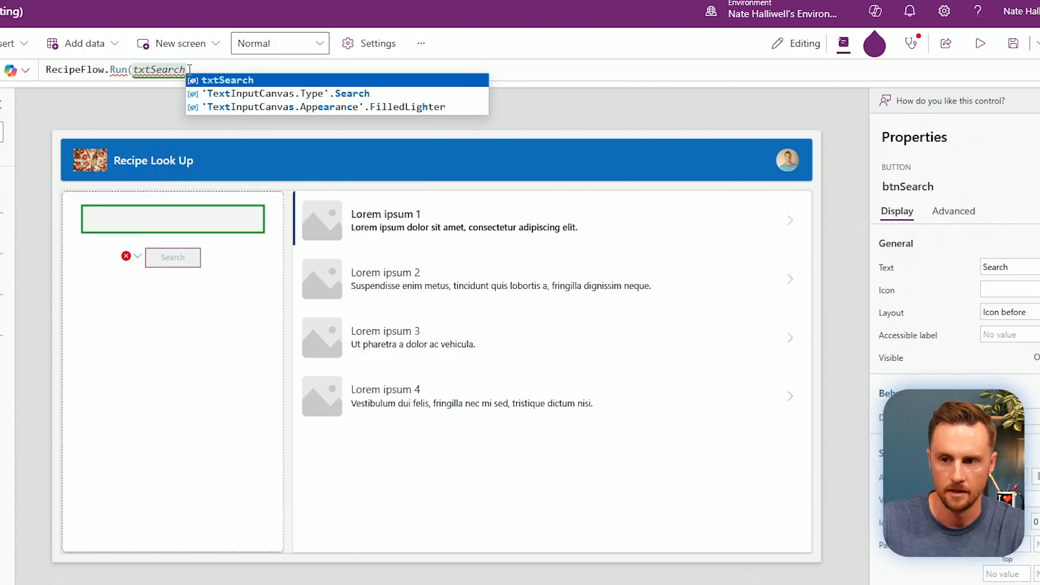
{"action": "type", "text": "."}
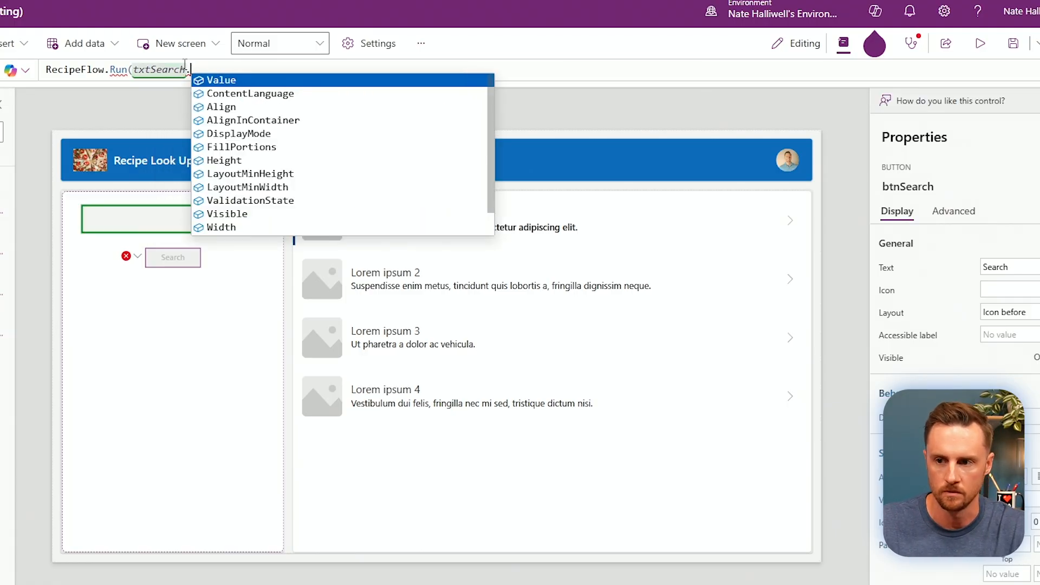
{"action": "left_click", "coordinate": [254, 81]}
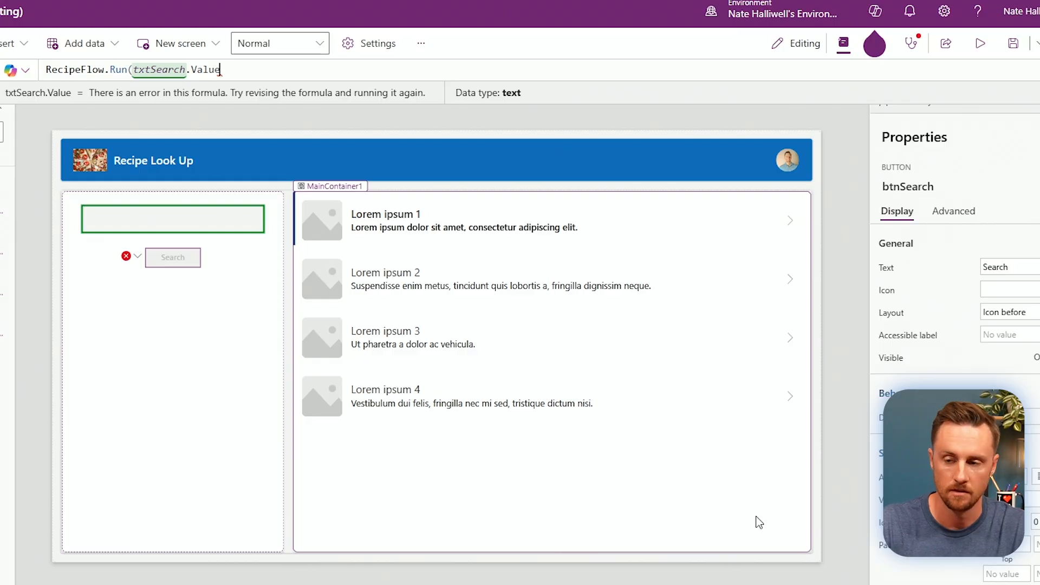
{"action": "type", "text": ")"}
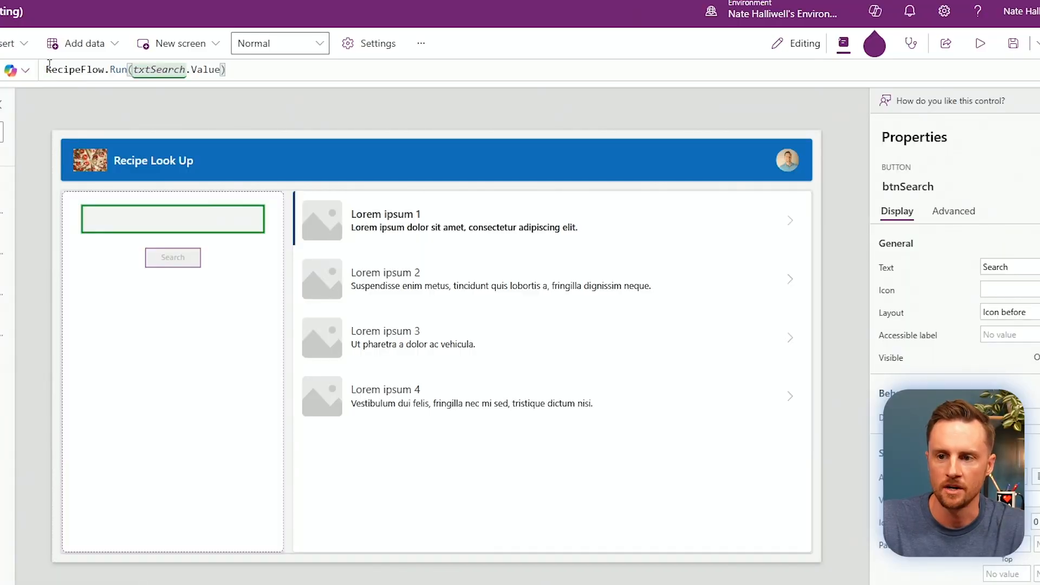
{"action": "left_click", "coordinate": [49, 68]}
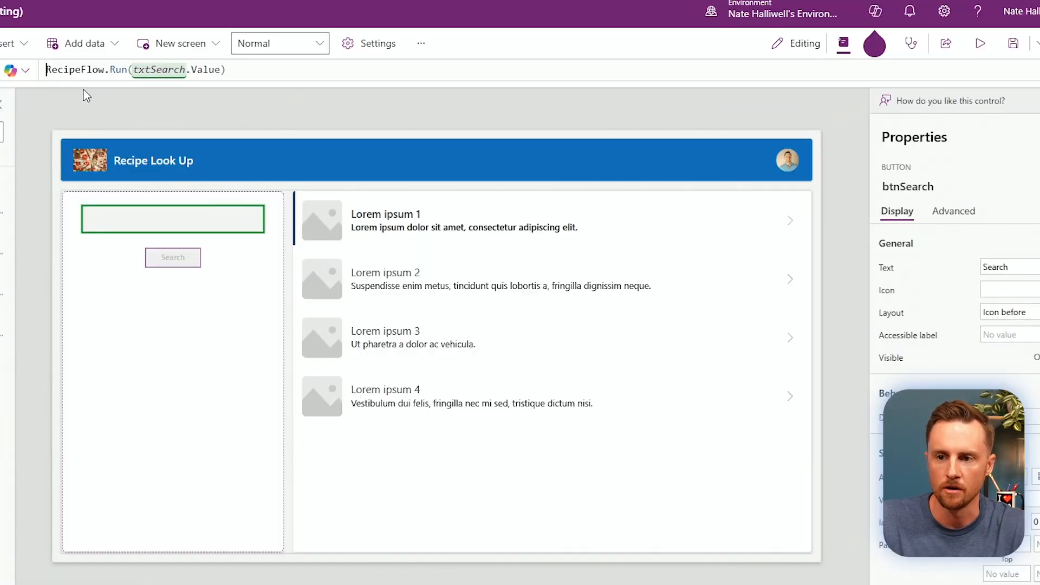
{"action": "key", "text": "Left"}
{"action": "key", "text": "Left"}
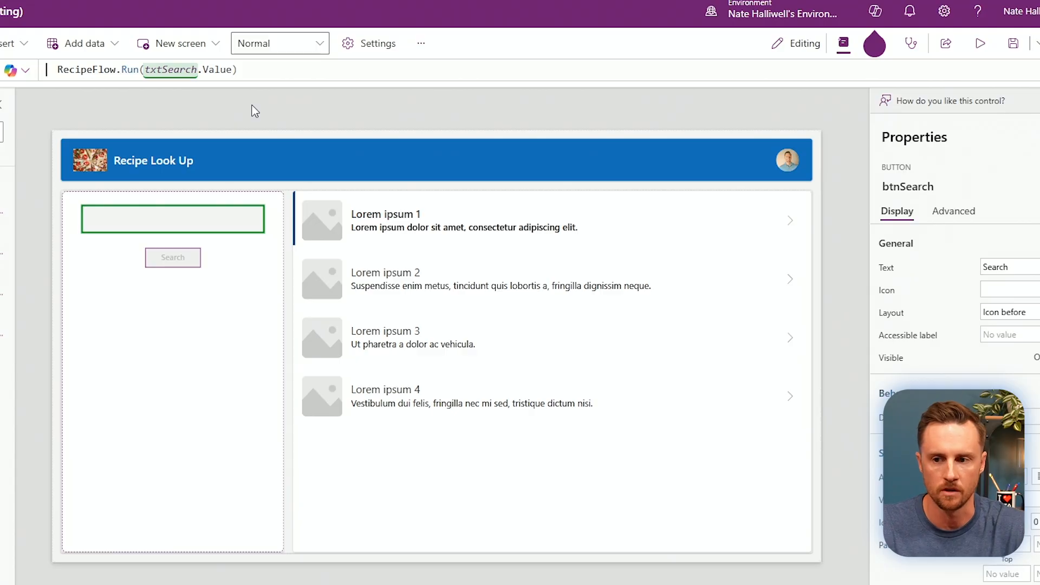
Wrap the OnSelect formula as Set(varResponse, RecipeFlow.Run(txtSearch.Value).response).
{"action": "type", "text": "Set"}
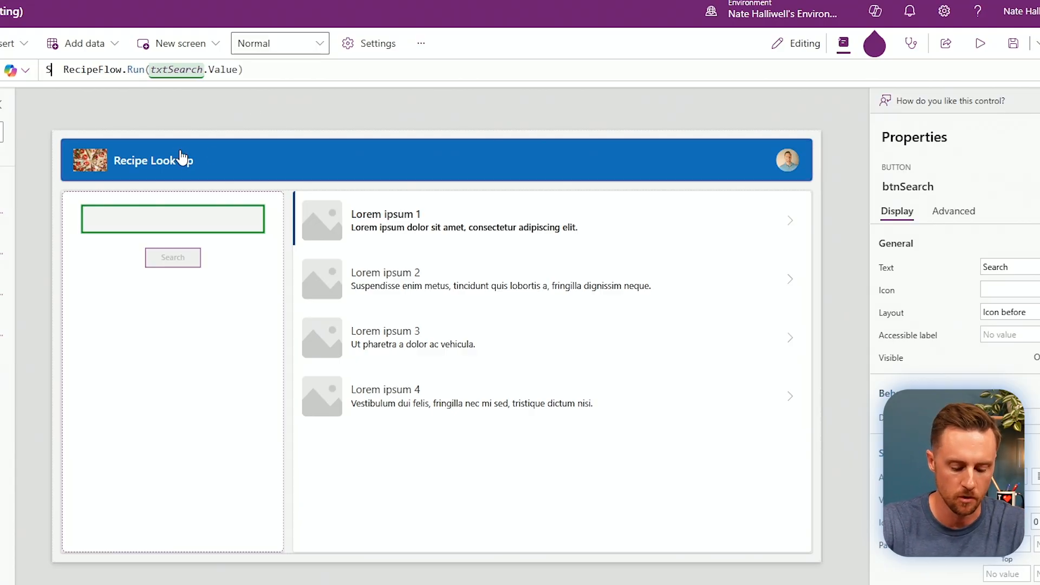
{"action": "type", "text": "(varRespons"}
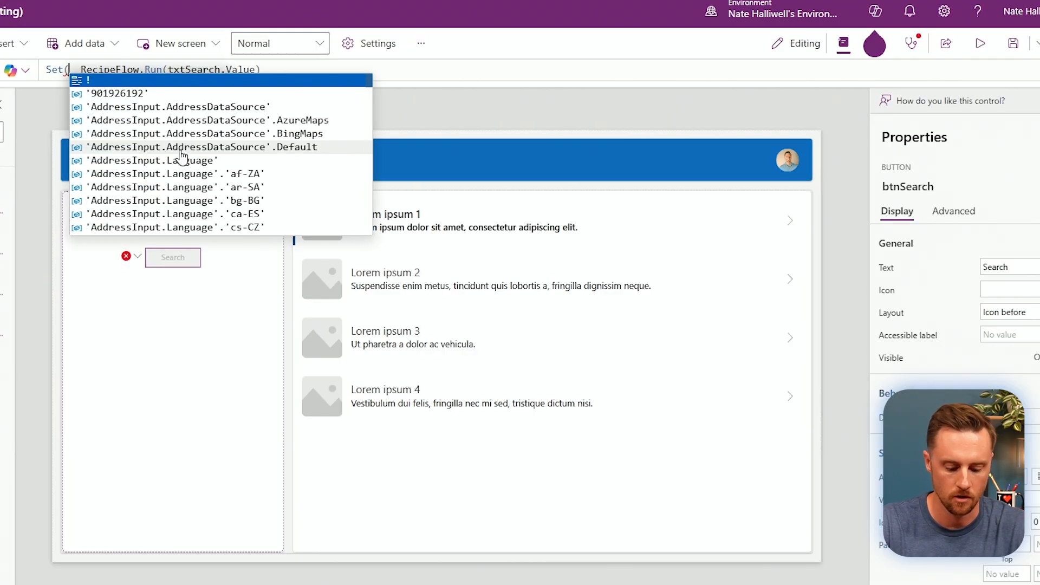
{"action": "type", "text": "e,"}
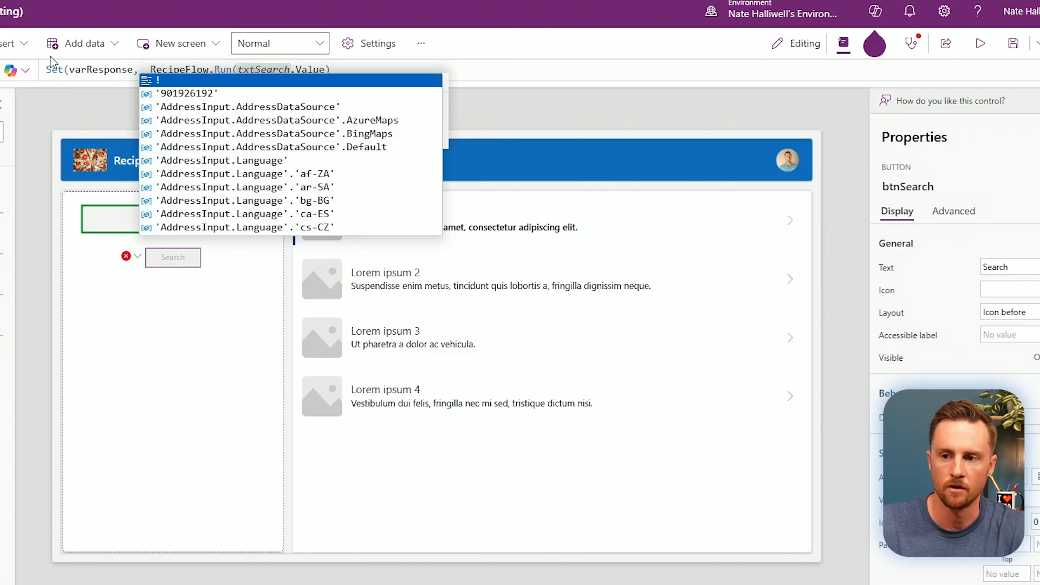
{"action": "left_click", "coordinate": [266, 69]}
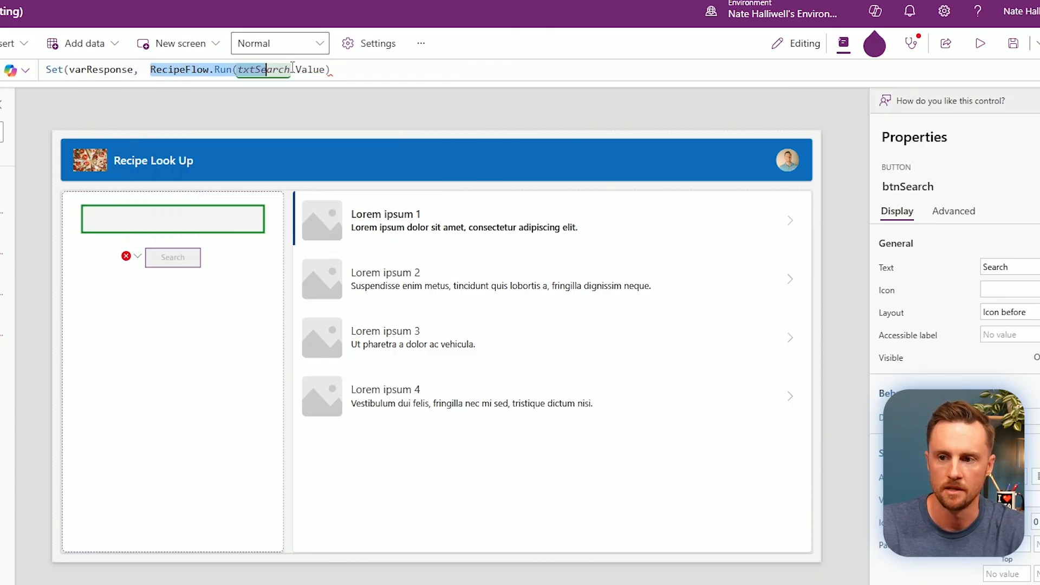
{"action": "left_click_drag", "start_coordinate": [293, 67], "coordinate": [412, 64]}
{"action": "left_click", "coordinate": [386, 69]}
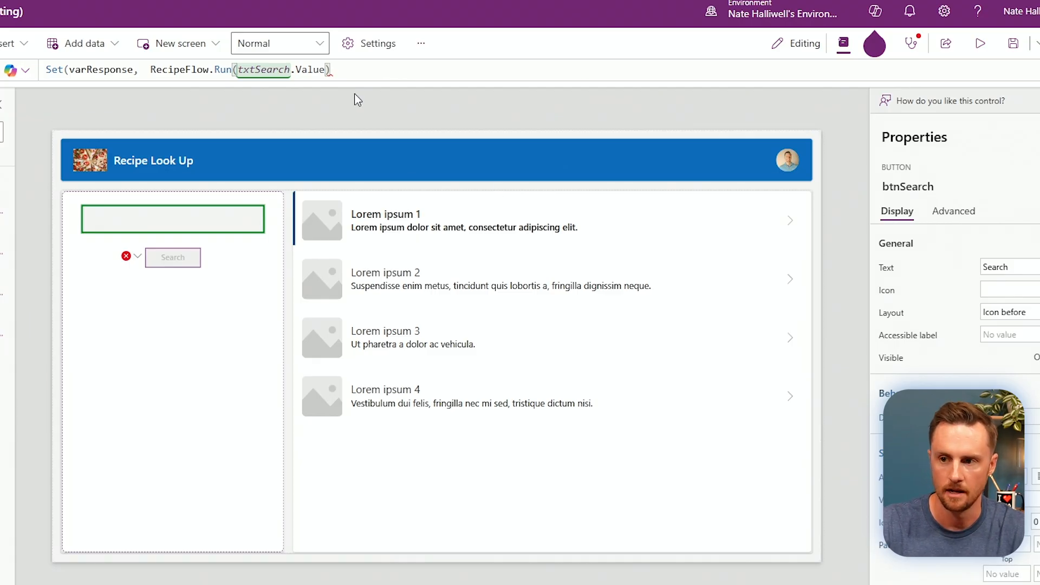
{"action": "type", "text": "."}
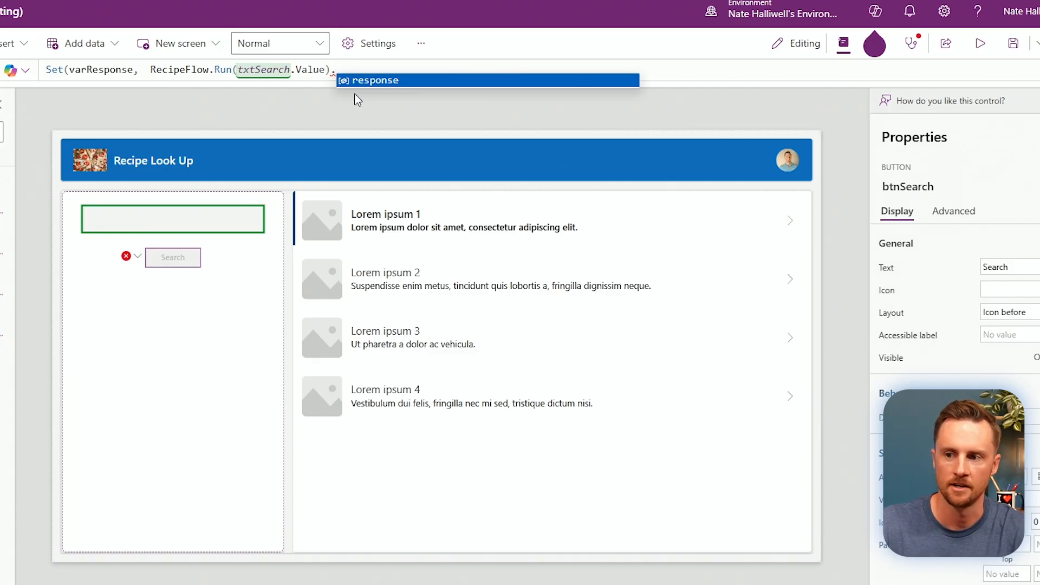
{"action": "left_click", "coordinate": [375, 81]}
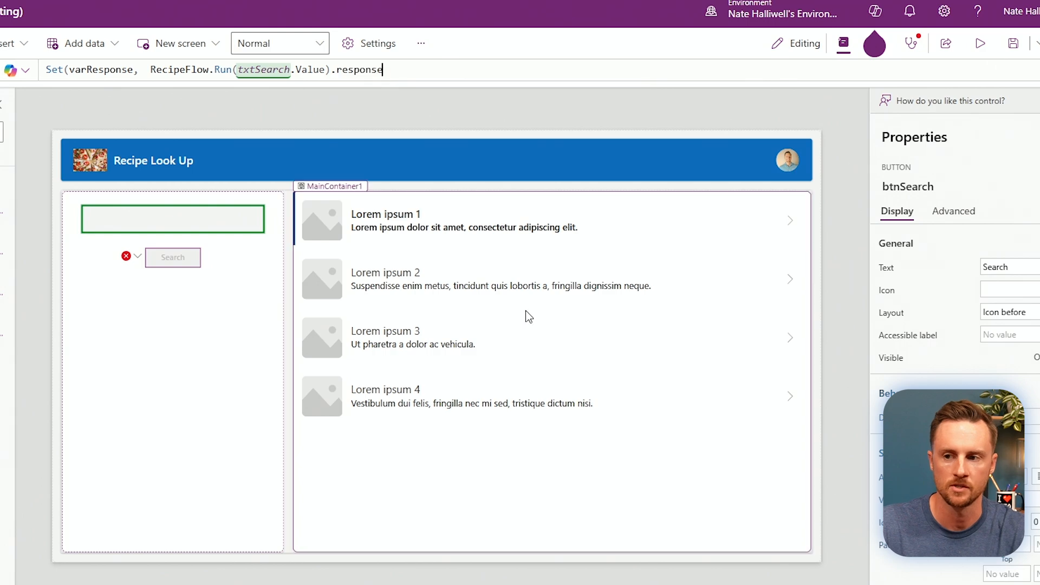
{"action": "type", "text": ")"}
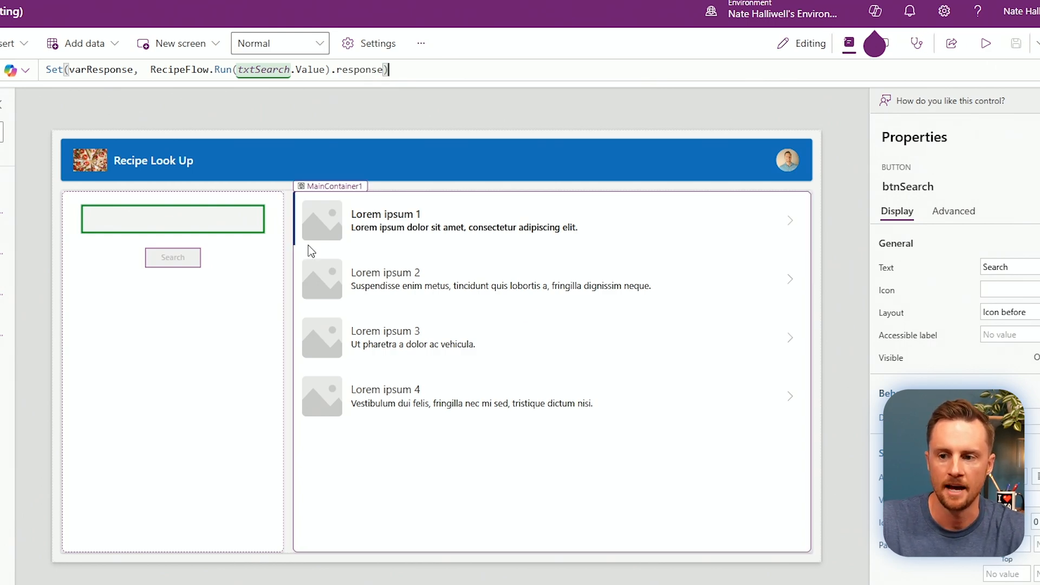
{"action": "left_click", "coordinate": [165, 422]}
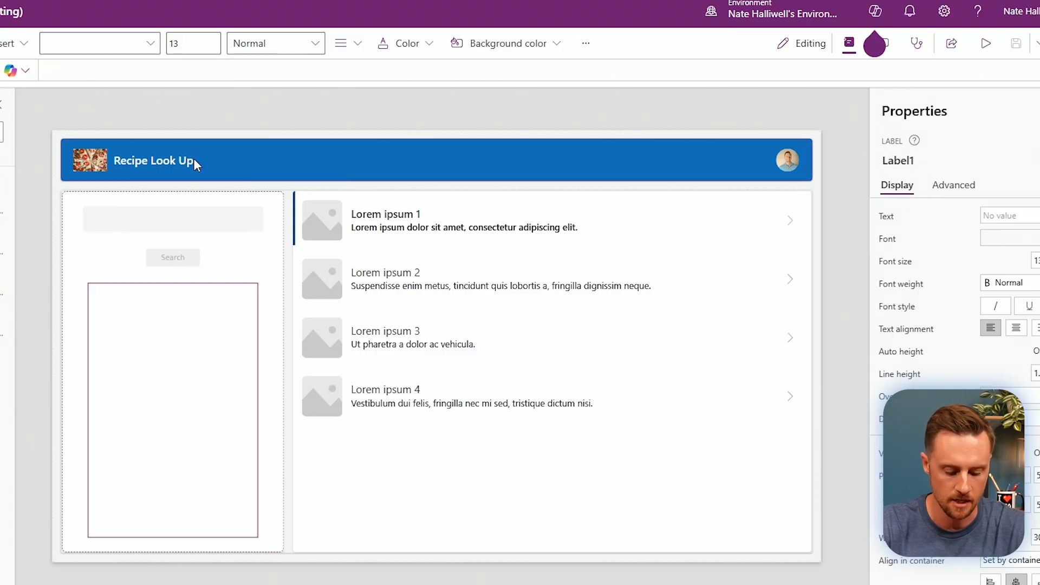
Bind Label1's Text to varResponse and launch the app preview.
{"action": "type", "text": "varR"}
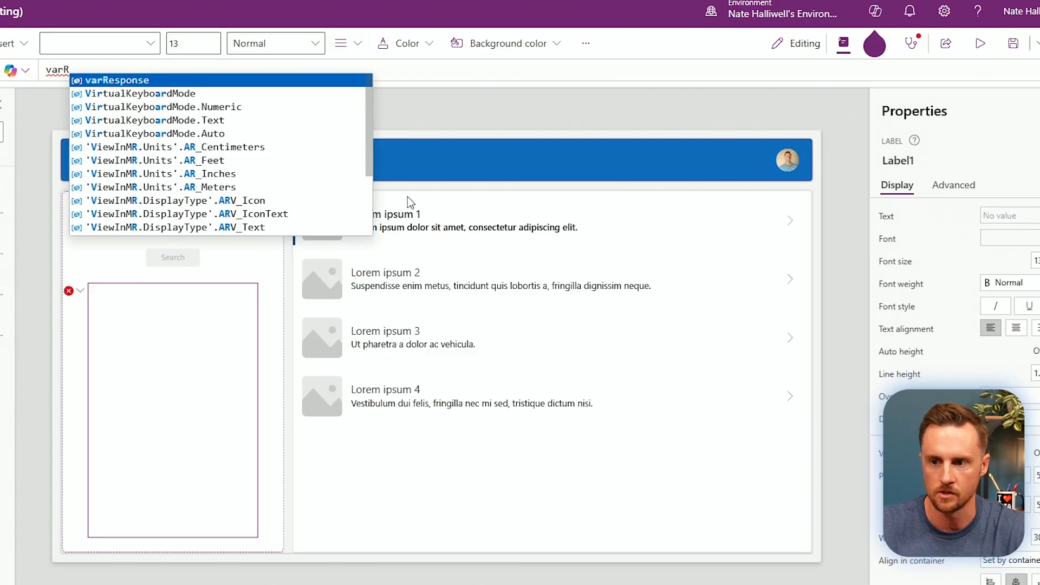
{"action": "left_click", "coordinate": [187, 82]}
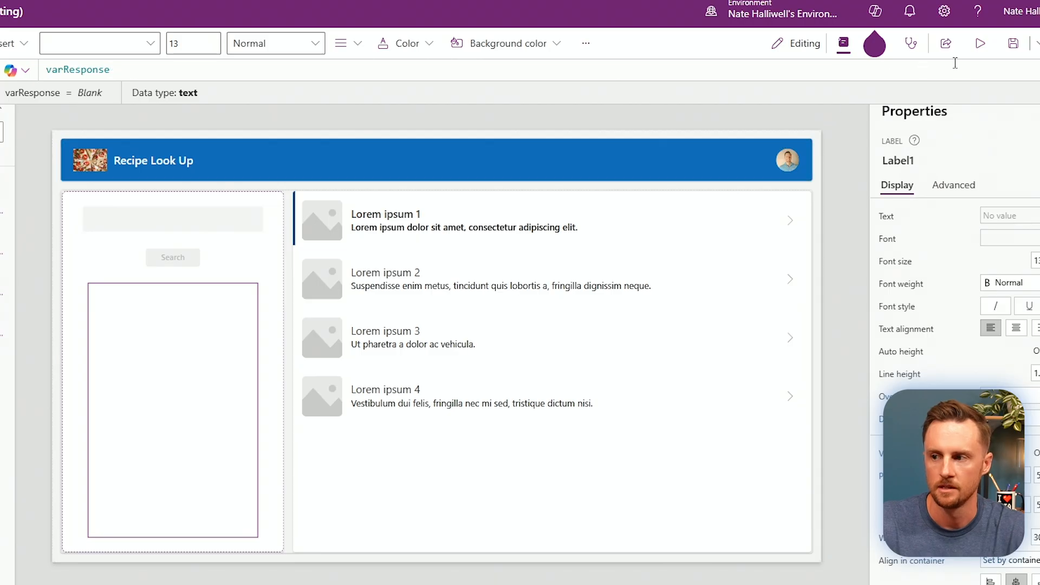
{"action": "left_click", "coordinate": [980, 44]}
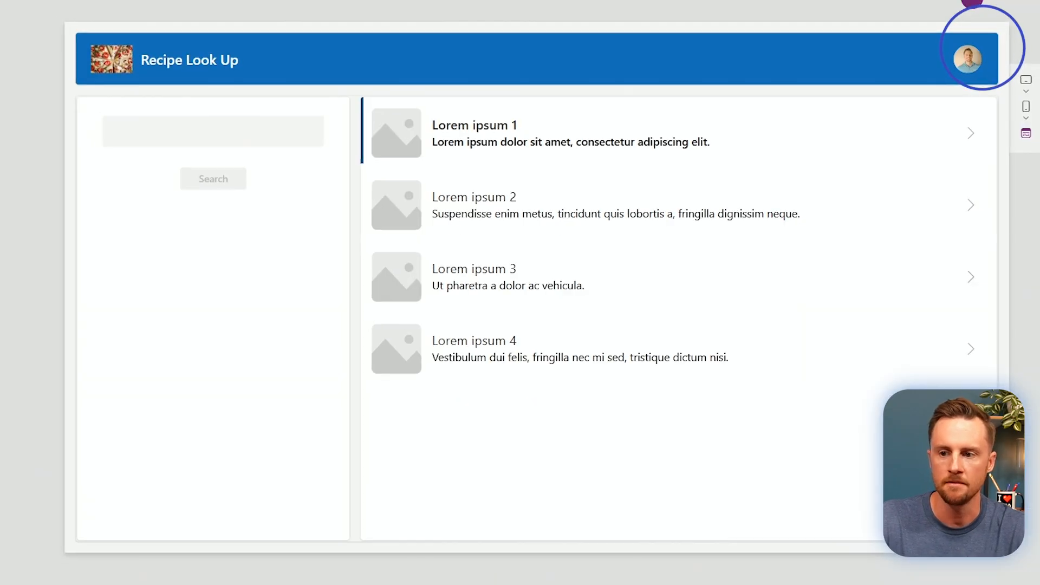
Search for 'ham and eggs' in preview, scroll through the JSON output, then exit preview.
{"action": "left_click", "coordinate": [181, 130]}
{"action": "type", "text": "h"}
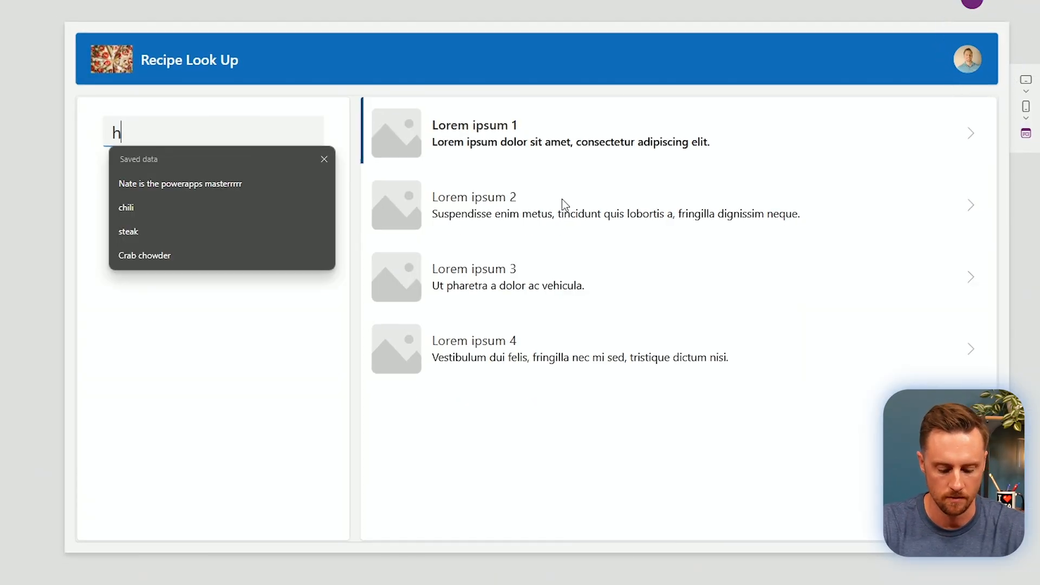
{"action": "type", "text": "am and eggs"}
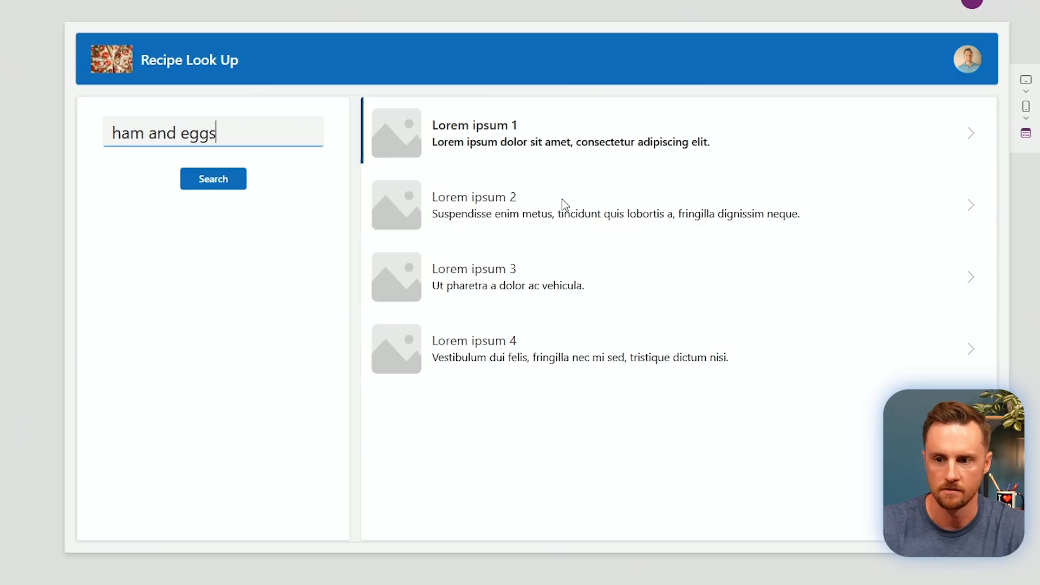
{"action": "left_click", "coordinate": [218, 186]}
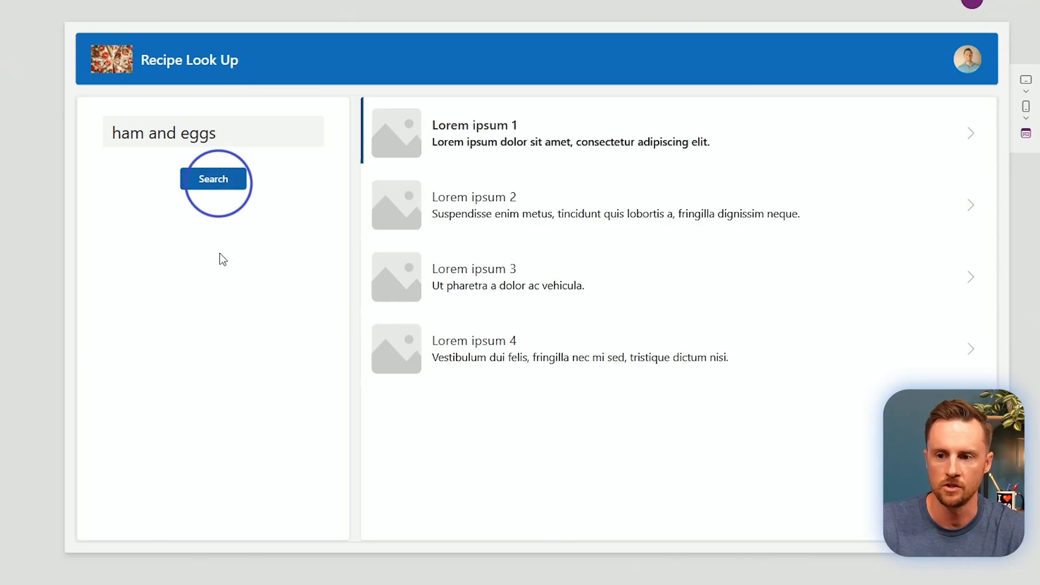
{"action": "scroll", "coordinate": [258, 248], "scroll_direction": "down", "scroll_amount": 10}
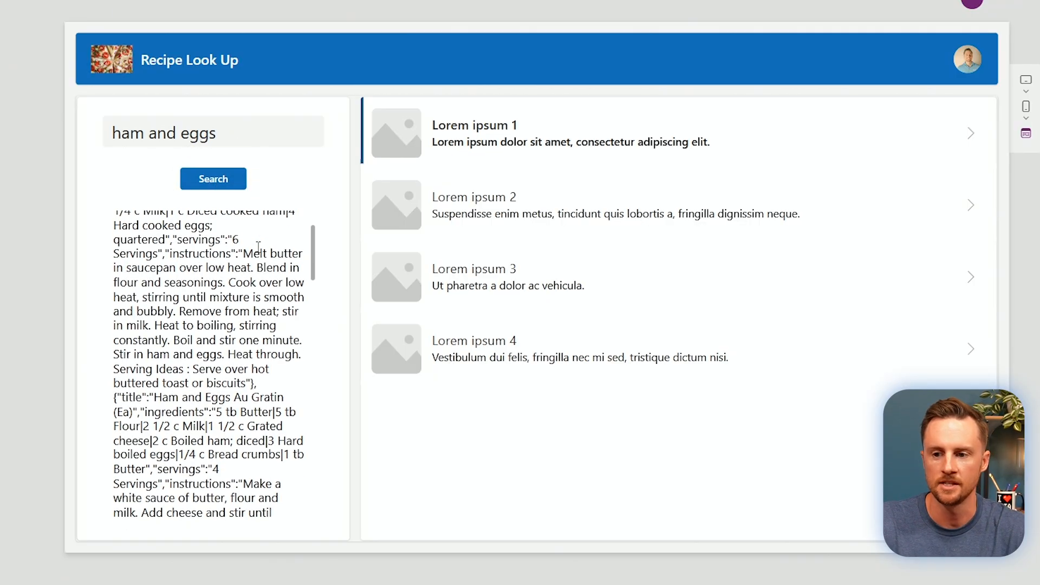
{"action": "scroll", "coordinate": [287, 230], "scroll_direction": "down", "scroll_amount": 5}
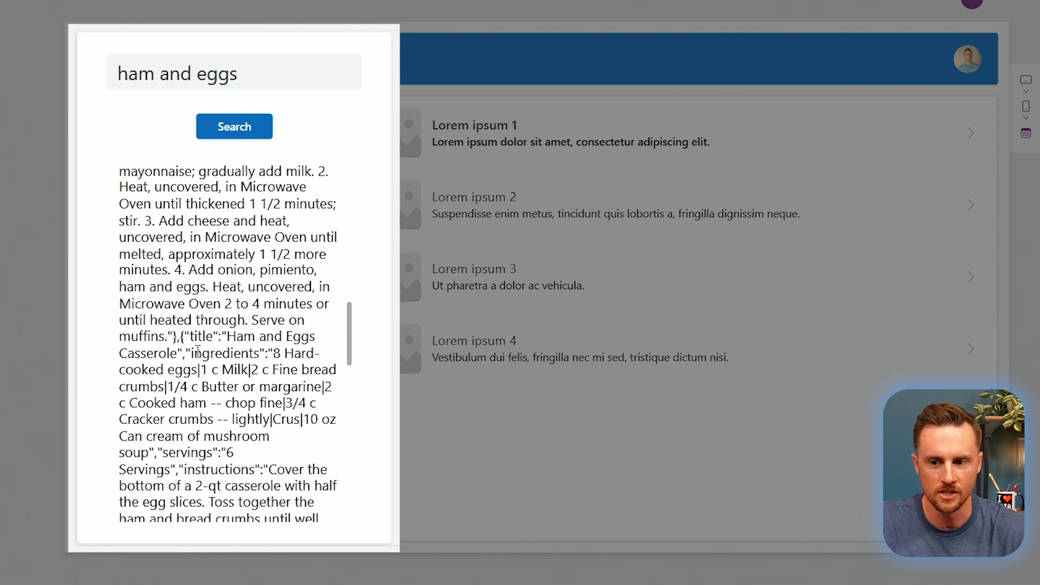
{"action": "scroll", "coordinate": [197, 351], "scroll_direction": "down", "scroll_amount": 19}
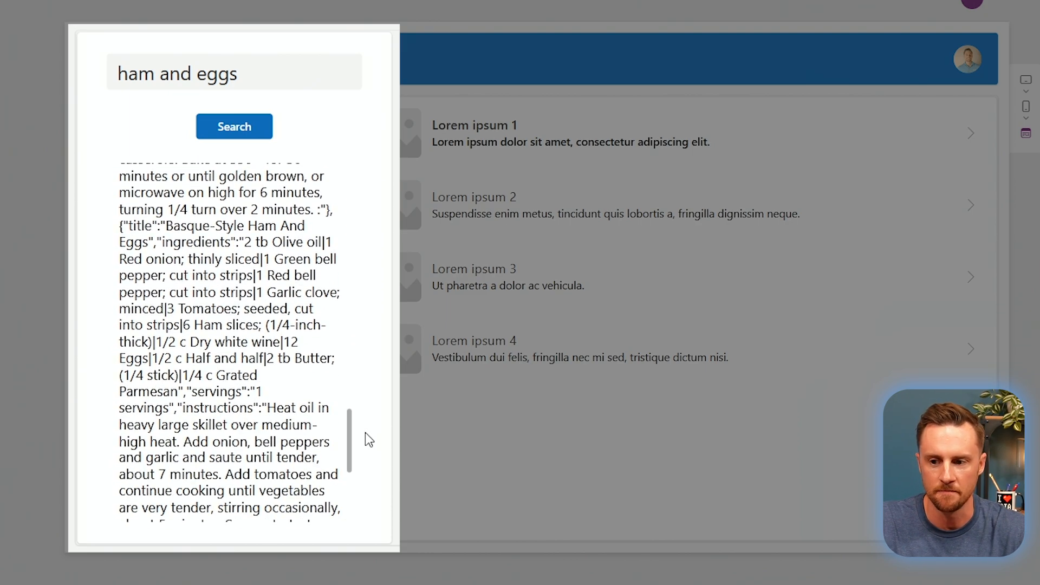
{"action": "left_click_drag", "start_coordinate": [353, 443], "coordinate": [354, 167]}
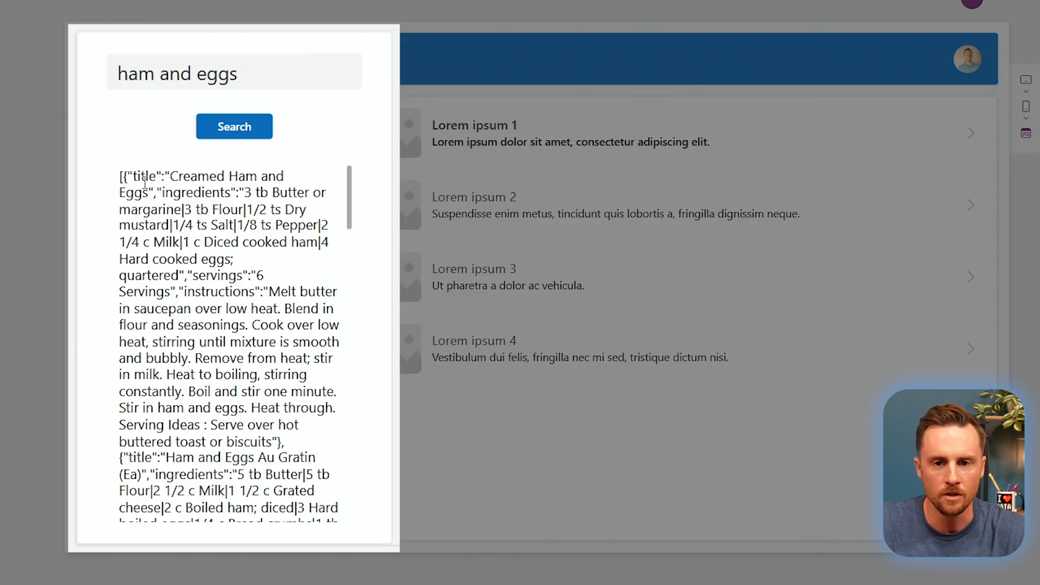
{"action": "left_click", "coordinate": [122, 176]}
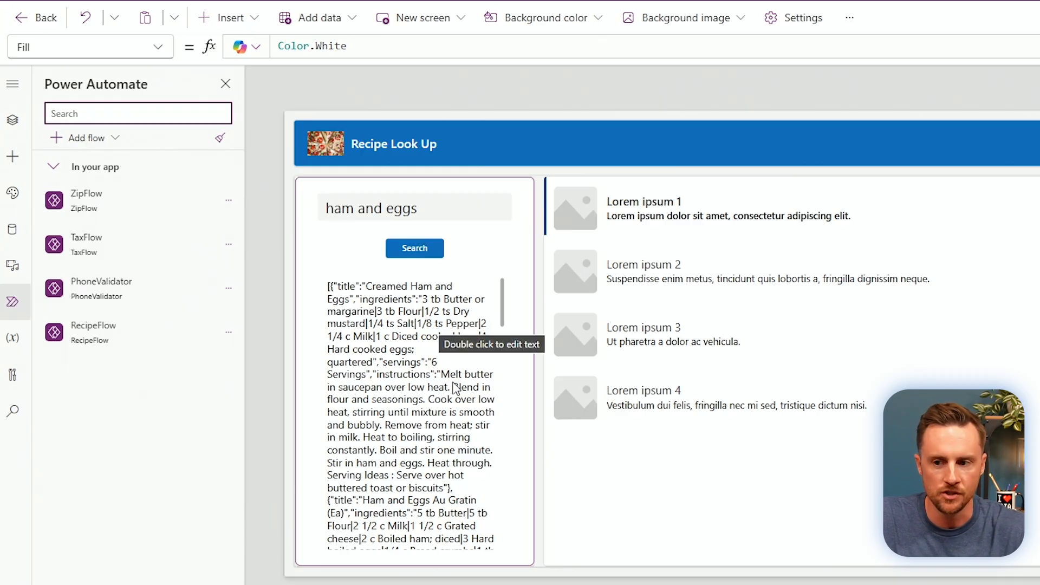
Change OnSelect to ClearCollect(colReturnedRecipes, RecipeFlow.Run(txtSearch.Value).response) and rerun the search.
{"action": "left_click", "coordinate": [426, 249]}
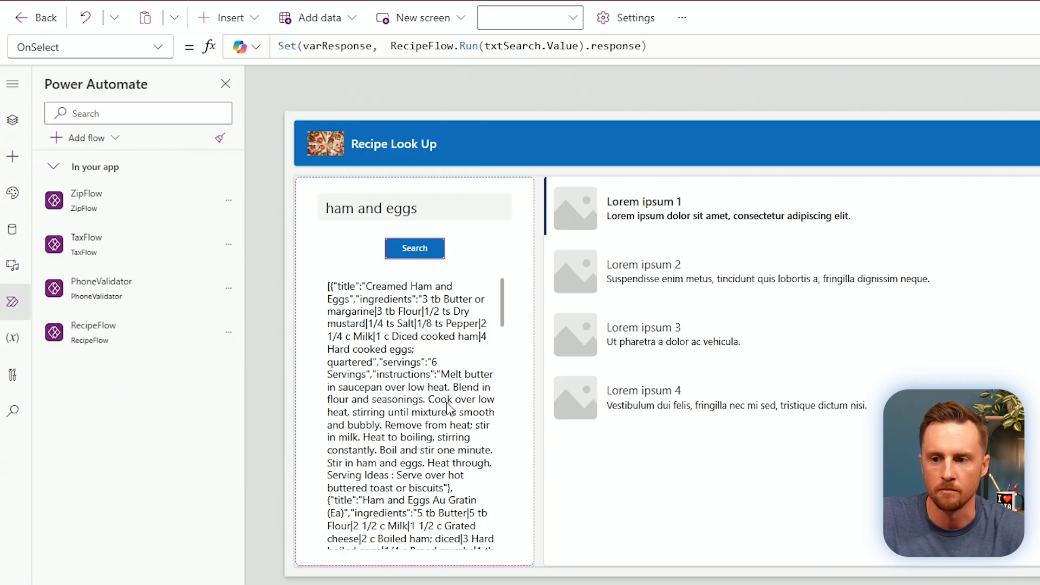
{"action": "left_click_drag", "start_coordinate": [402, 66], "coordinate": [394, 120]}
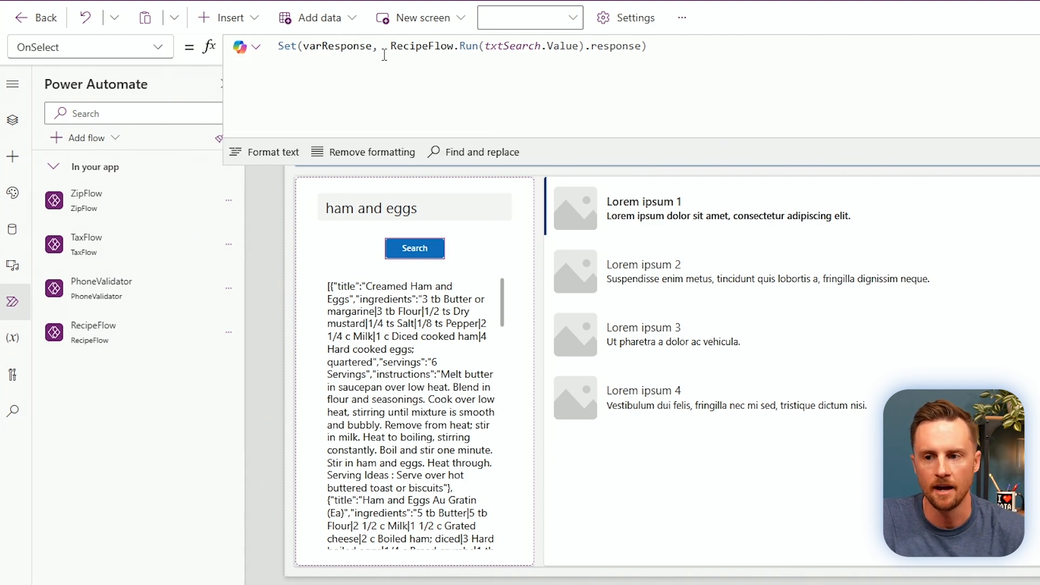
{"action": "left_click_drag", "start_coordinate": [379, 45], "coordinate": [278, 45]}
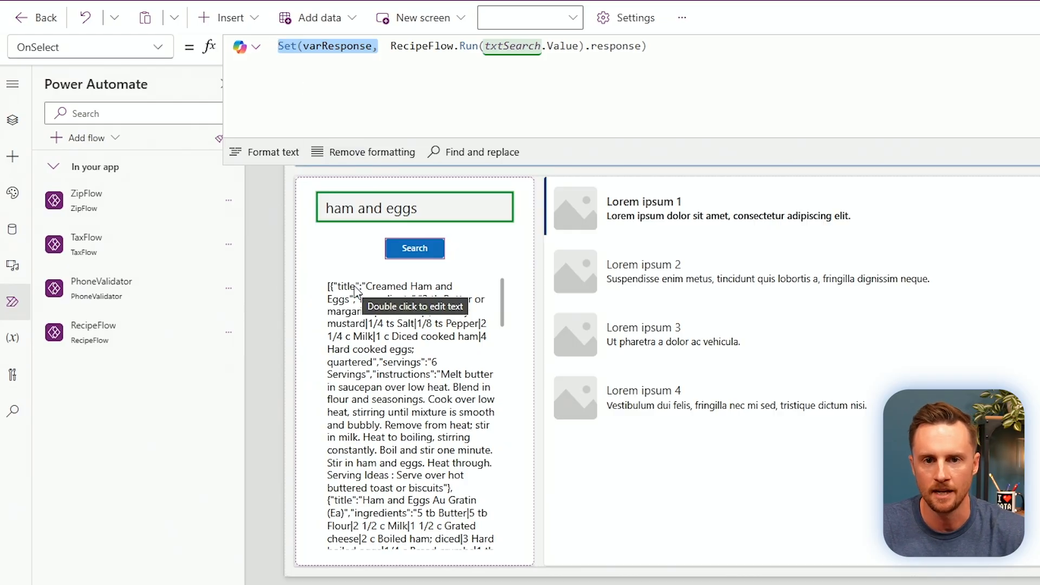
{"action": "type", "text": "ClearCollect("}
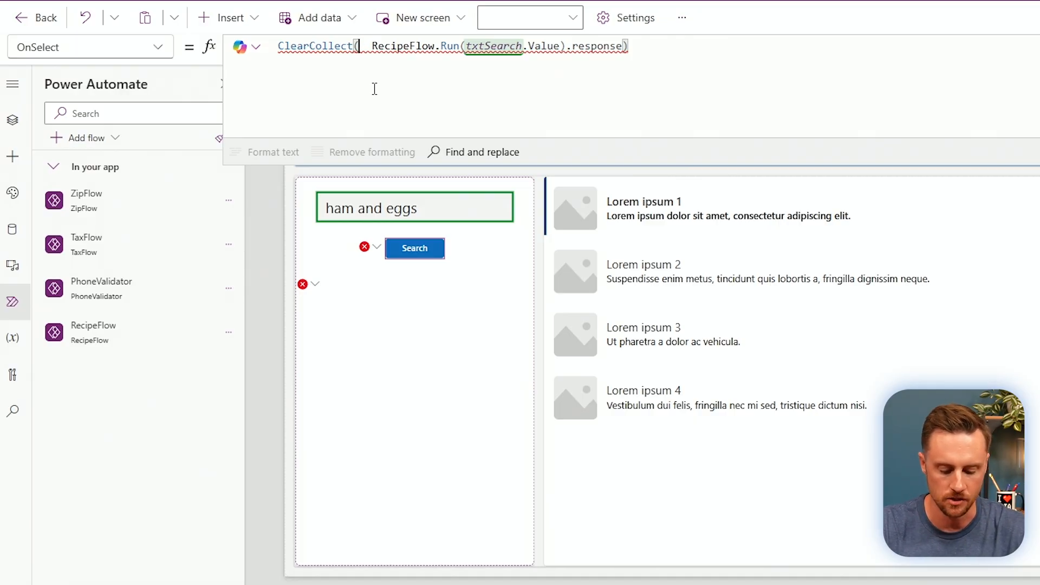
{"action": "type", "text": "colReturned"}
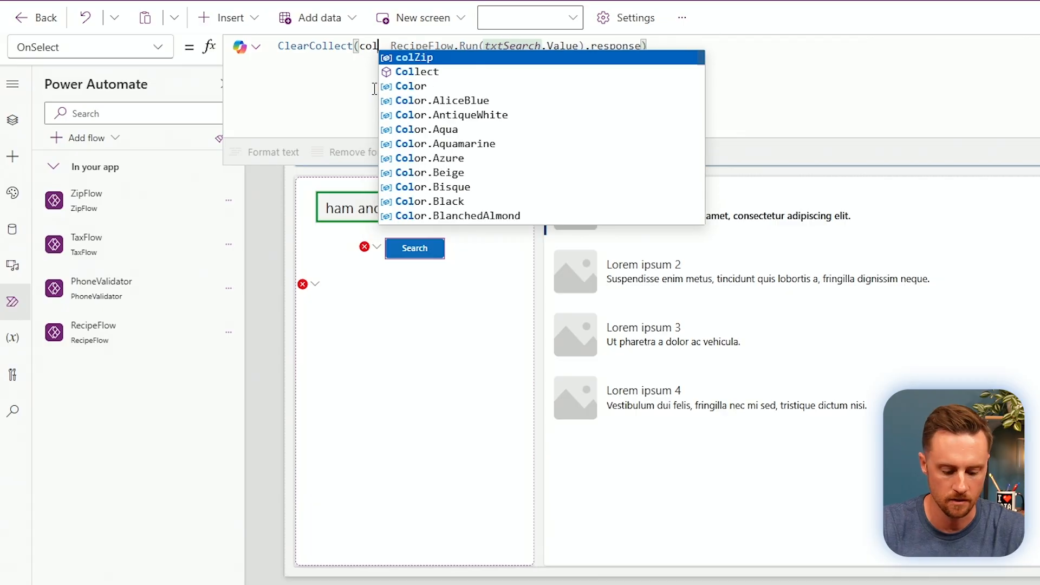
{"action": "type", "text": "Recipes,"}
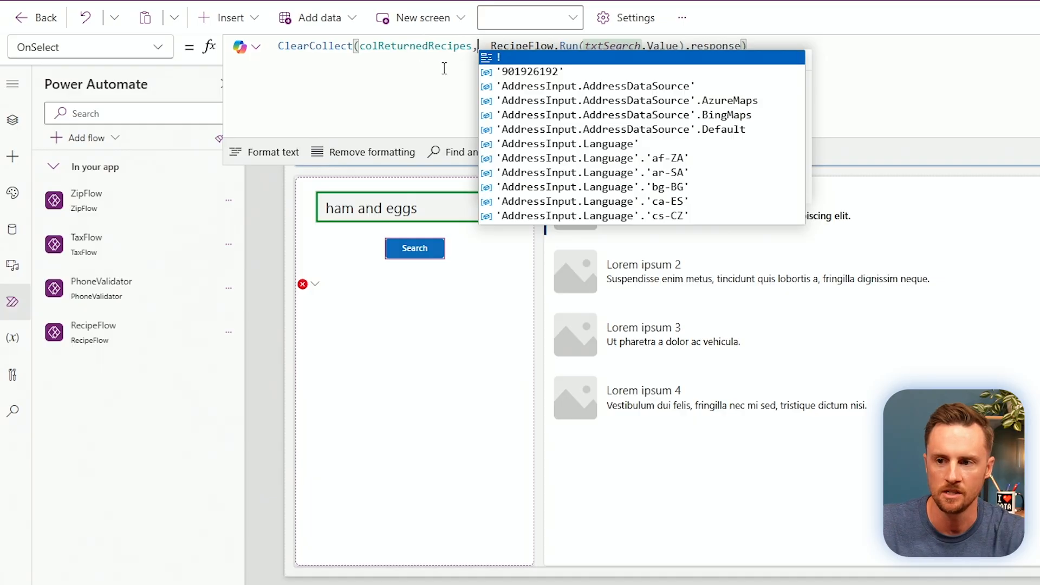
{"action": "left_click", "coordinate": [820, 44]}
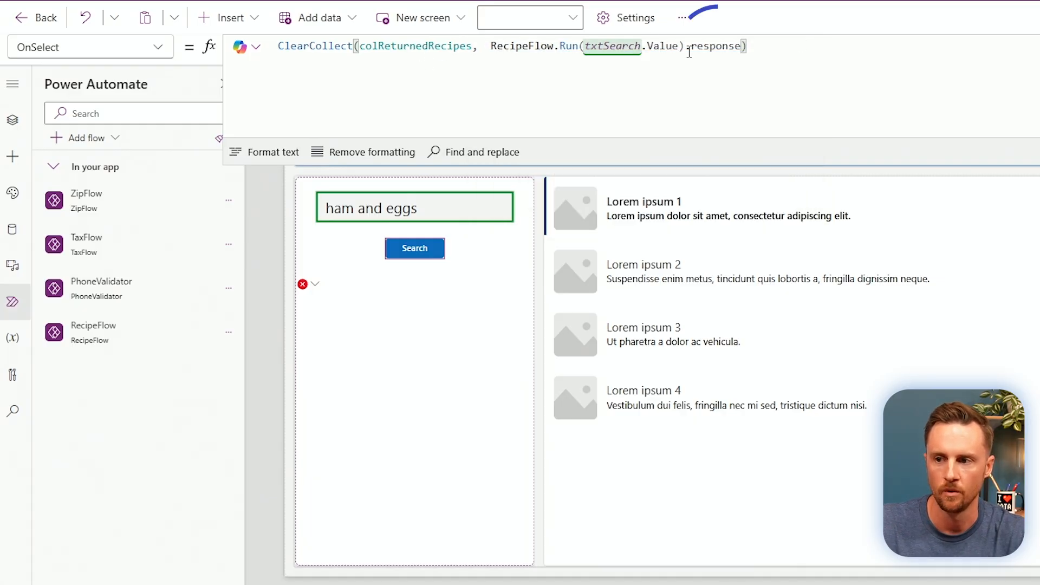
{"action": "left_click", "coordinate": [689, 49]}
{"action": "type", "text": "."}
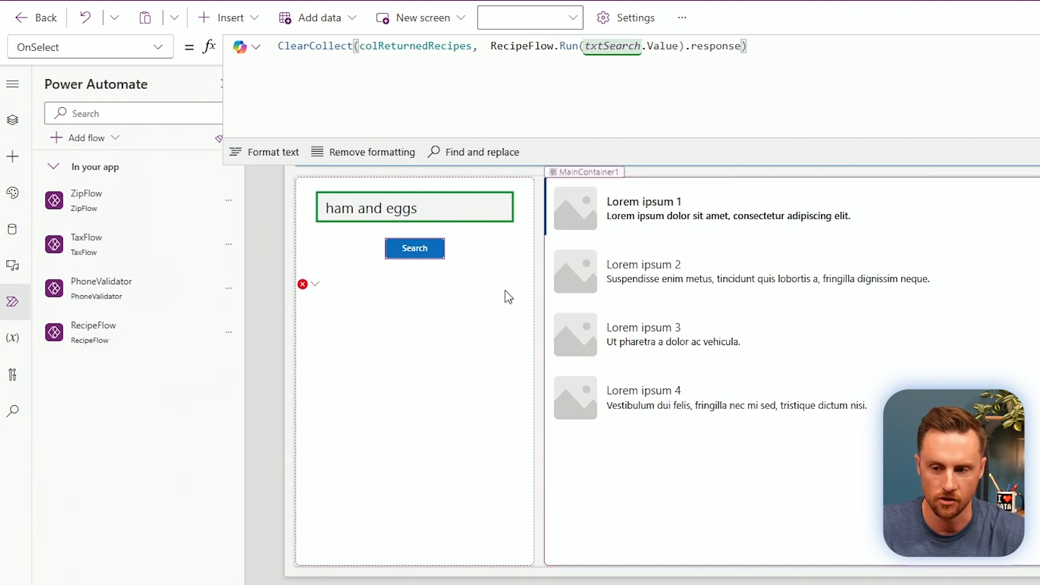
{"action": "left_click", "coordinate": [414, 249]}
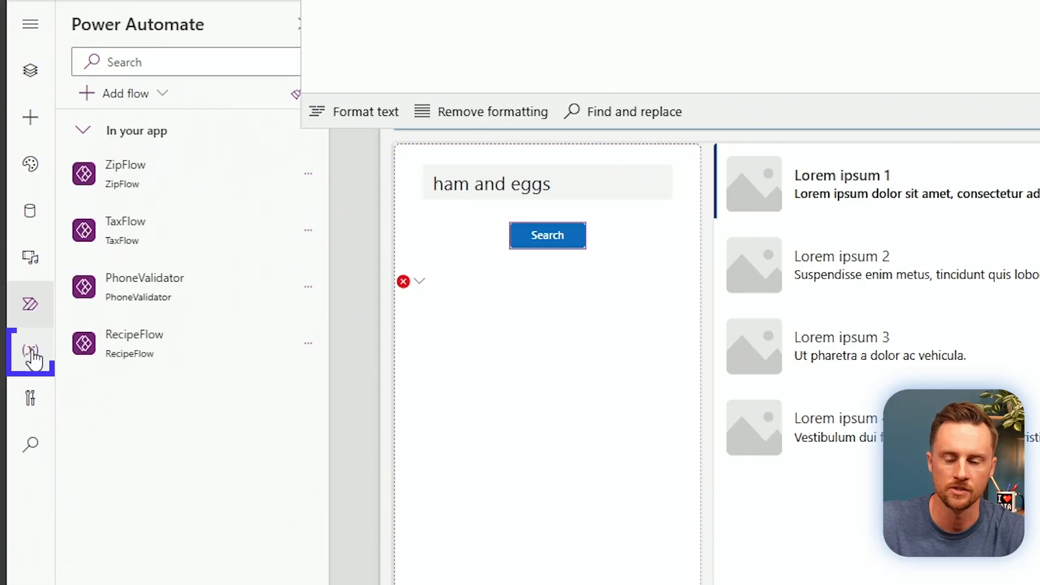
View the contents of the colReturnedRecipes collection in the Variables pane.
{"action": "left_click", "coordinate": [32, 354]}
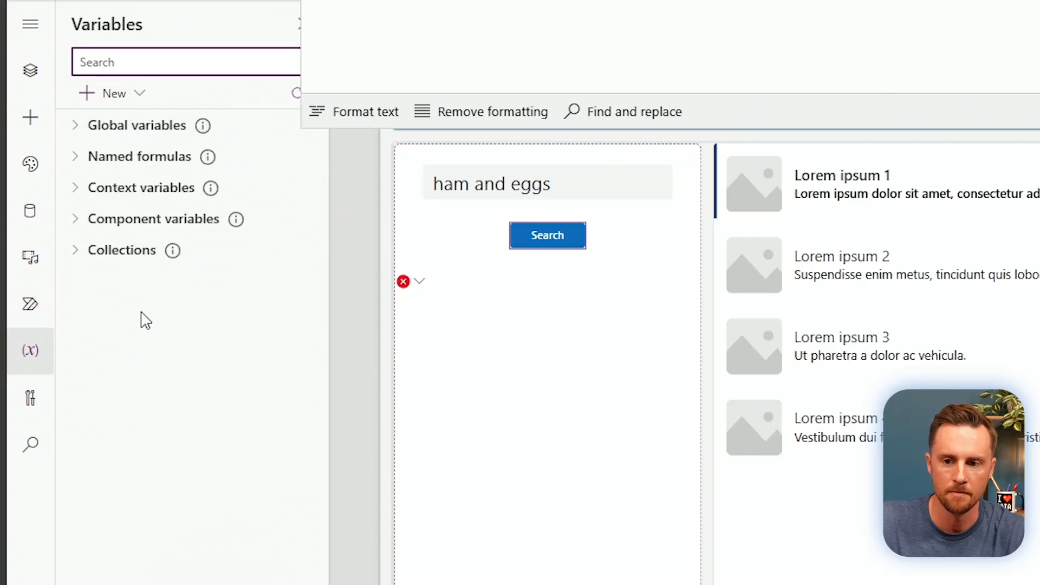
{"action": "left_click", "coordinate": [80, 252]}
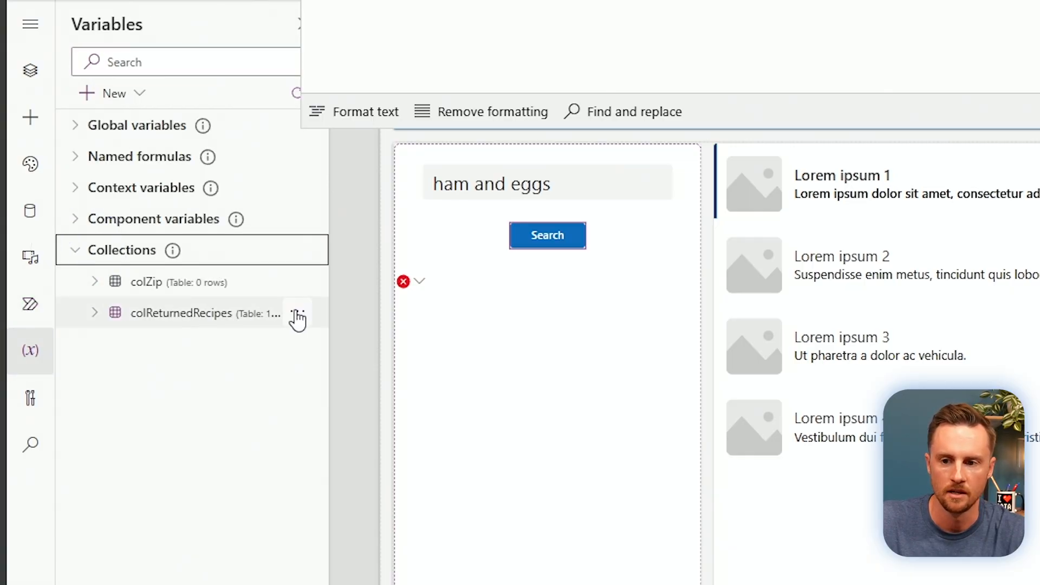
{"action": "left_click", "coordinate": [301, 313]}
{"action": "left_click", "coordinate": [328, 344]}
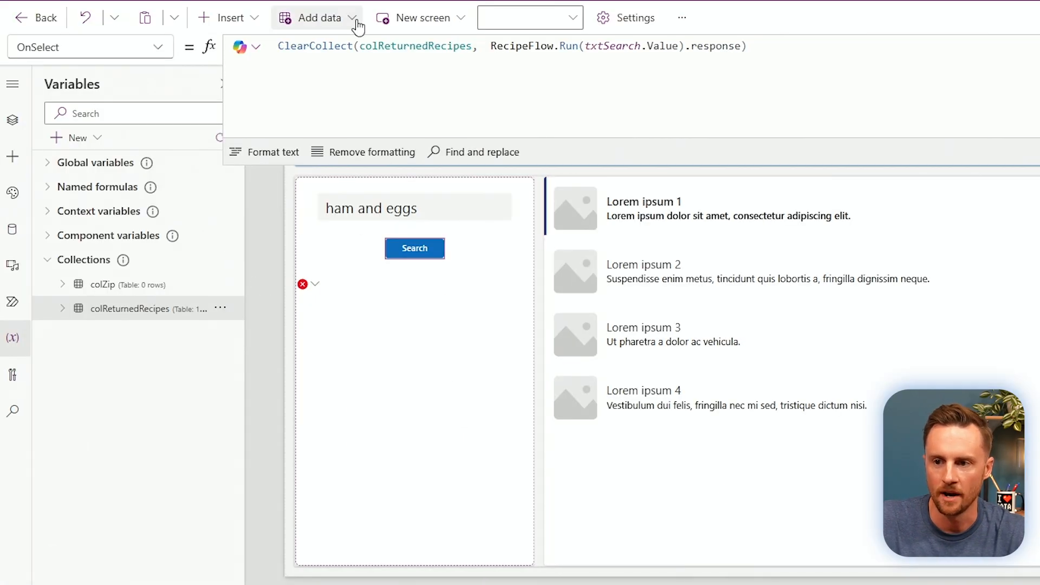
Wrap the flow call in Table(ParseJSON(...)) within ClearCollect and rerun the search.
{"action": "left_click", "coordinate": [494, 46]}
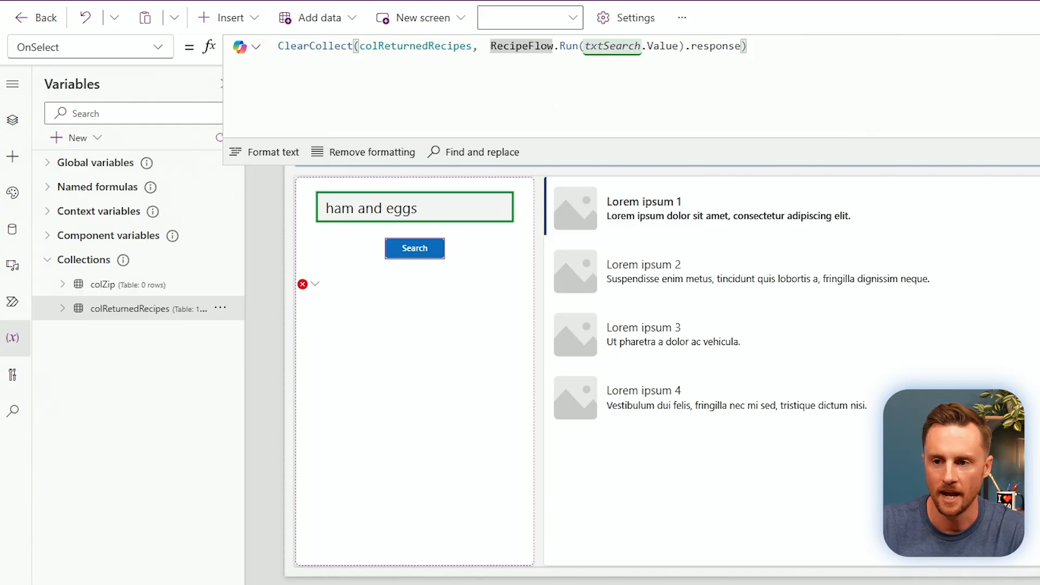
{"action": "type", "text": "Parse"}
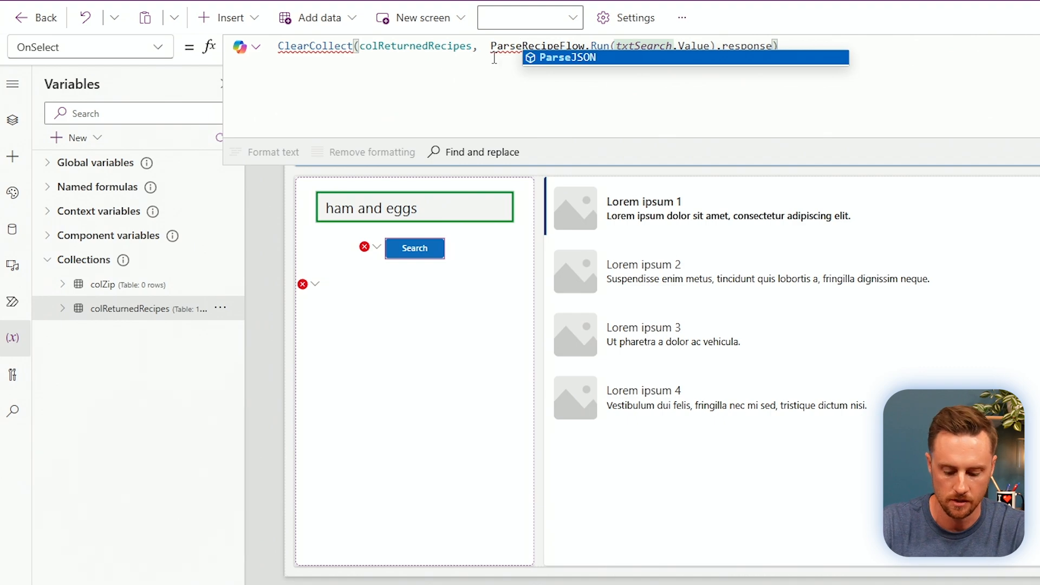
{"action": "type", "text": "JSON"}
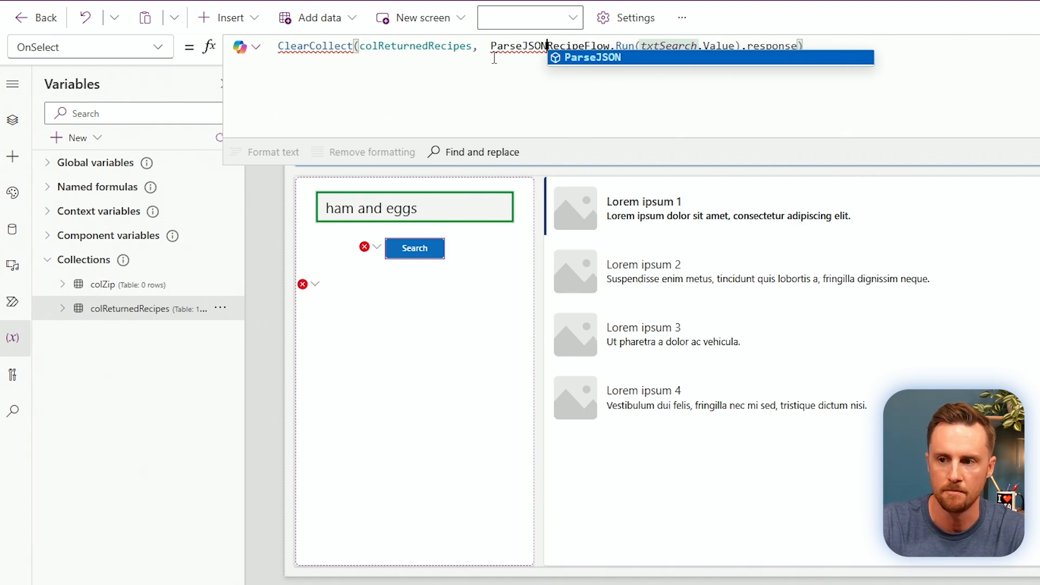
{"action": "type", "text": "("}
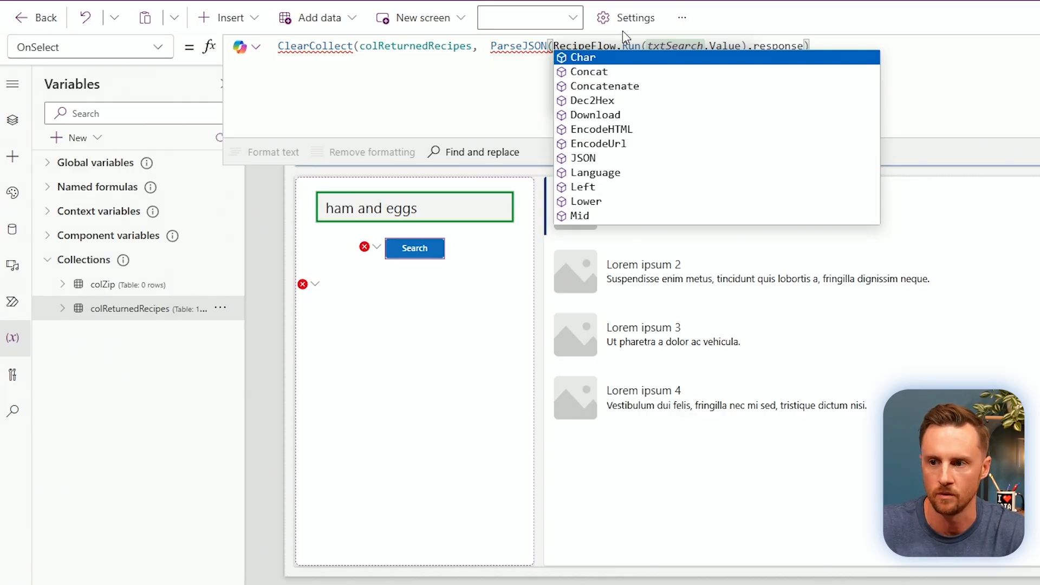
{"action": "left_click", "coordinate": [837, 43]}
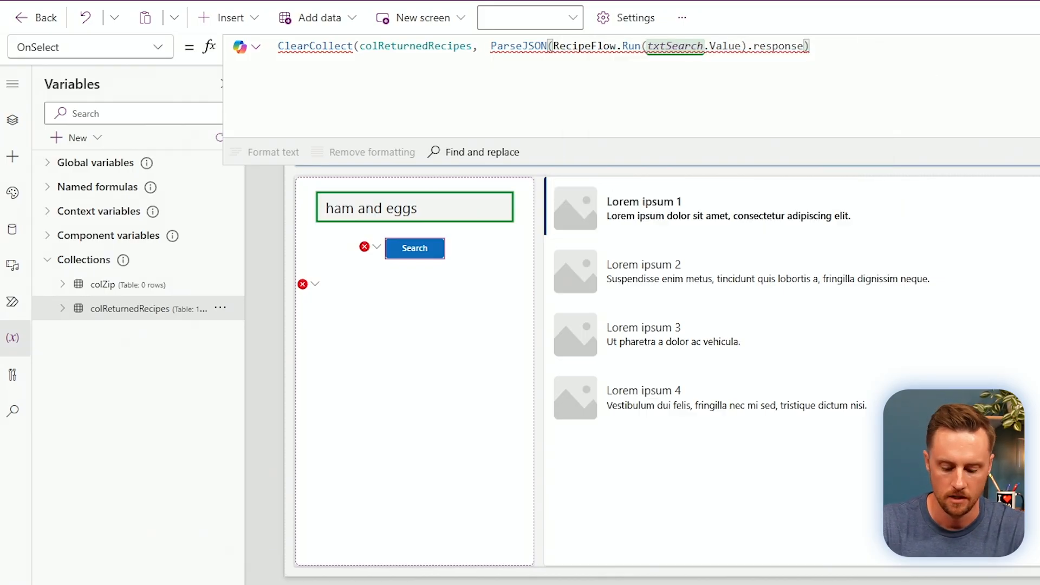
{"action": "type", "text": ")"}
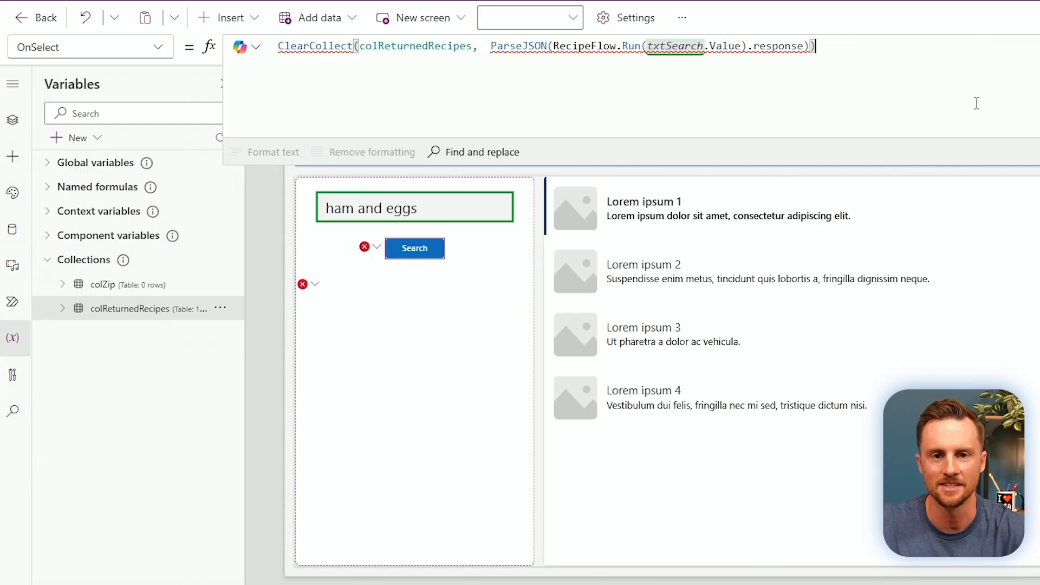
{"action": "mouse_move", "coordinate": [618, 52]}
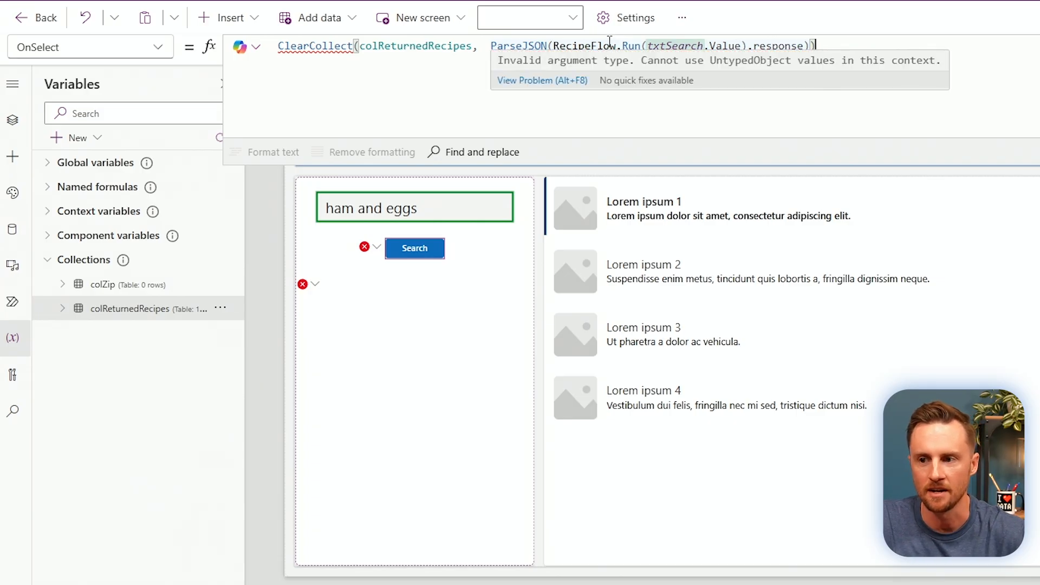
{"action": "left_click", "coordinate": [491, 47]}
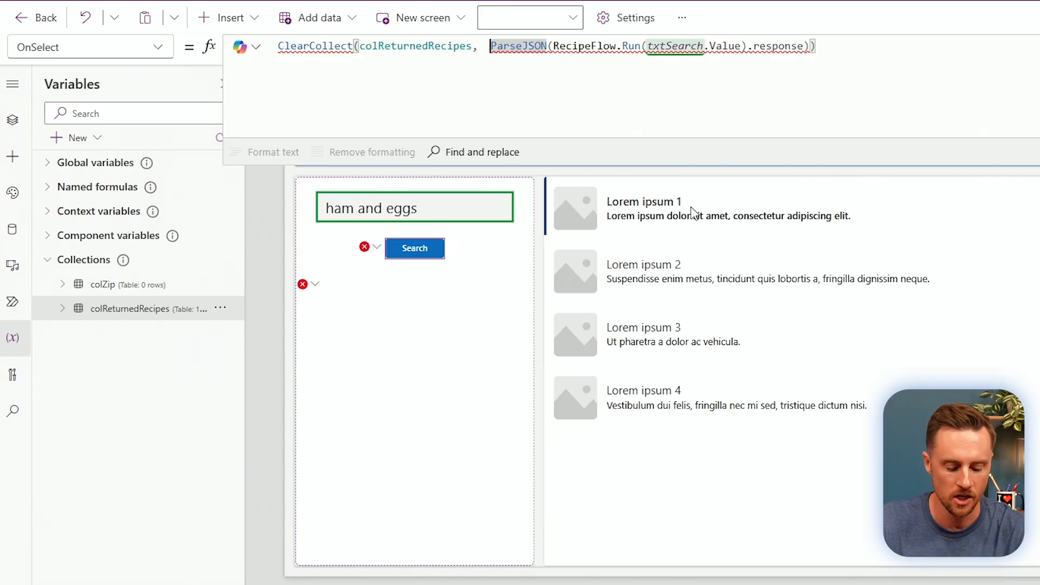
{"action": "type", "text": "Table("}
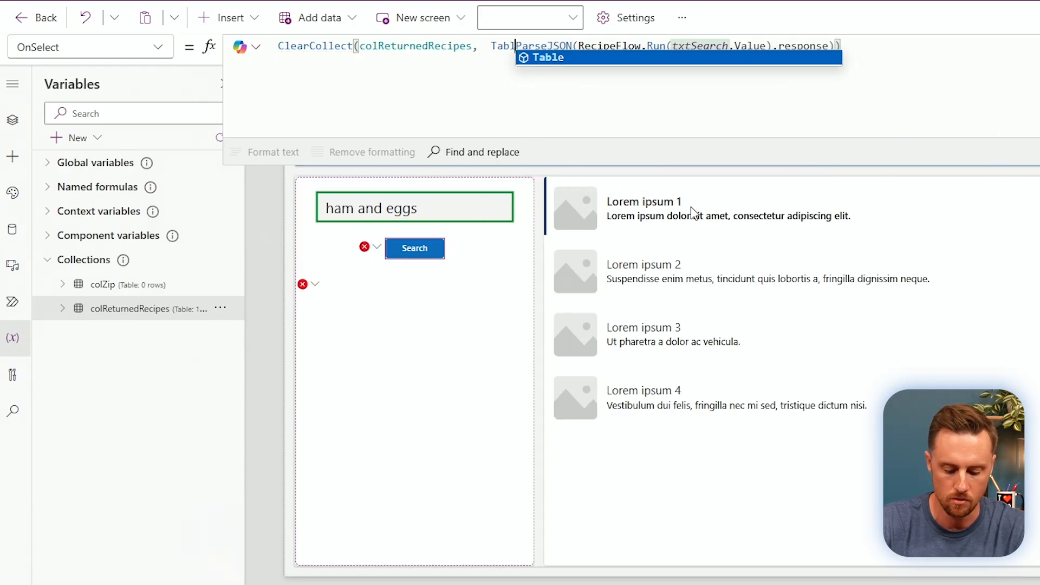
{"action": "left_click", "coordinate": [926, 47]}
{"action": "type", "text": ")"}
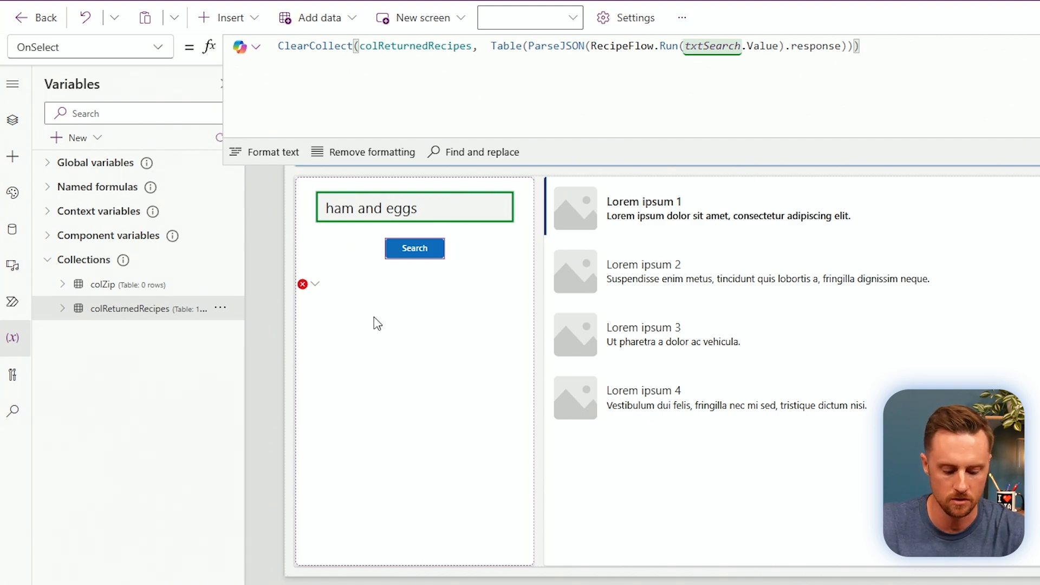
{"action": "left_click", "coordinate": [416, 249]}
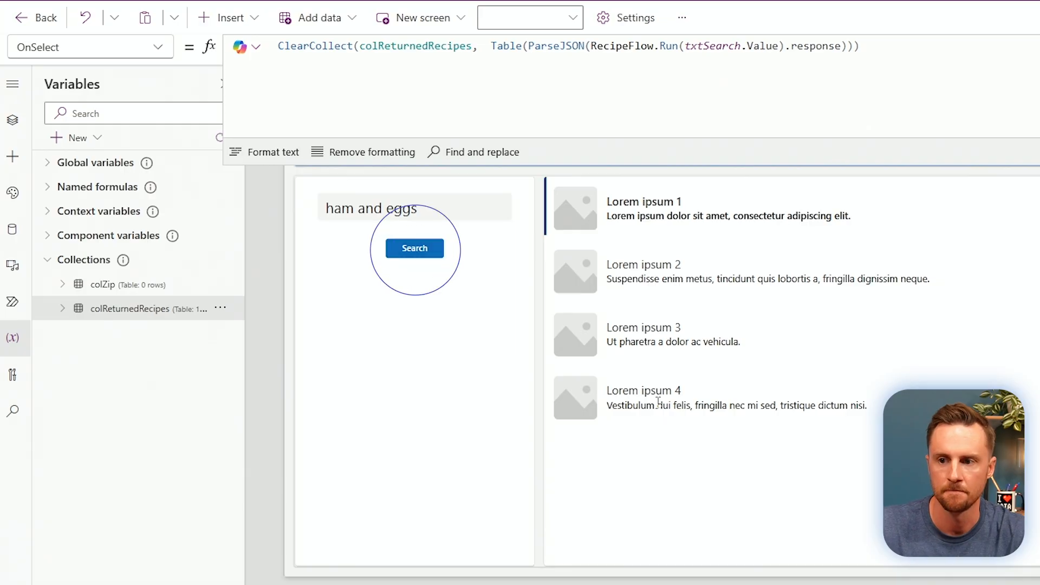
{"action": "left_click", "coordinate": [219, 308]}
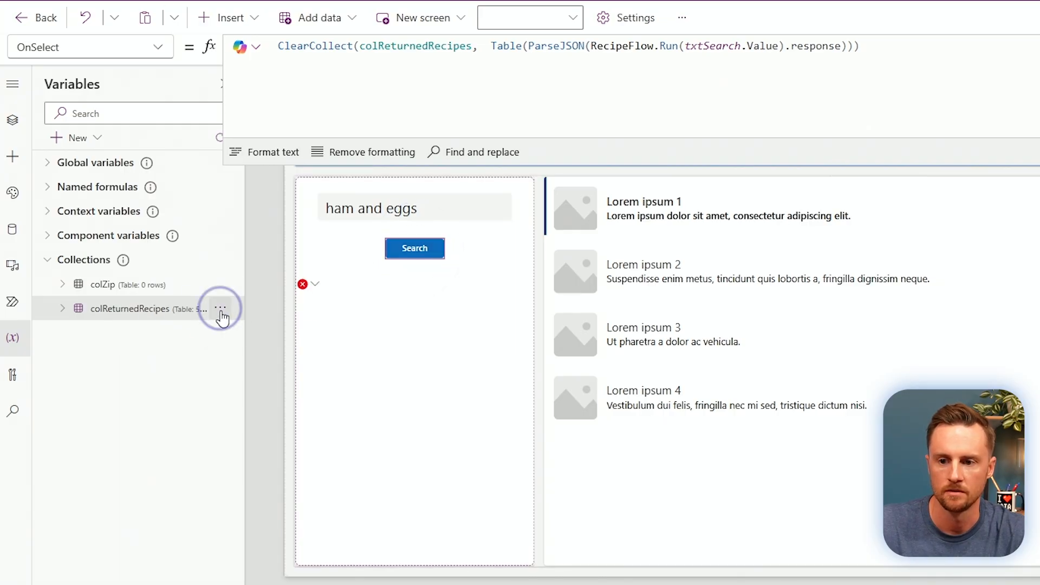
{"action": "left_click", "coordinate": [246, 334]}
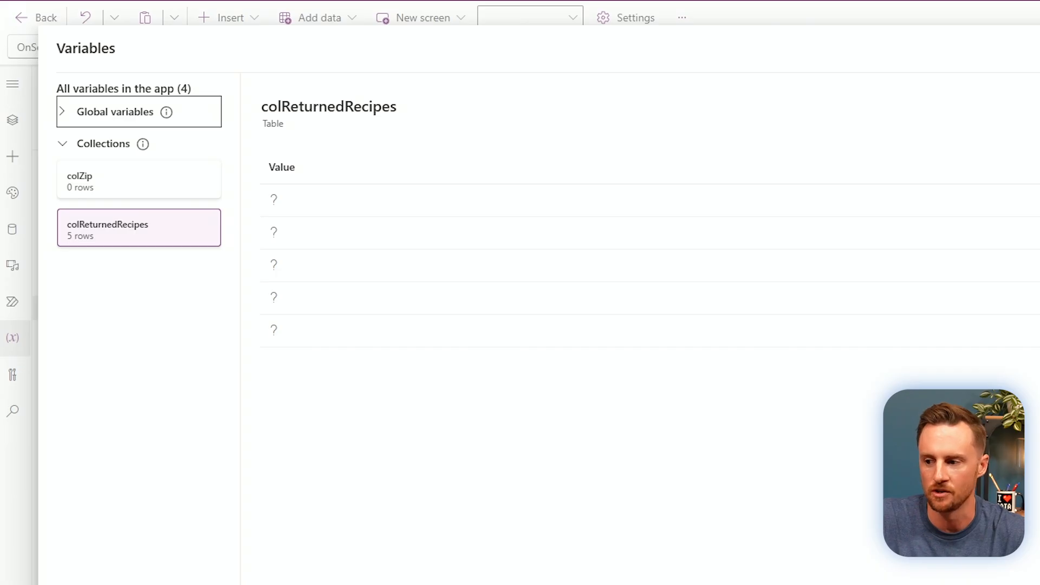
{"action": "key", "text": "Escape"}
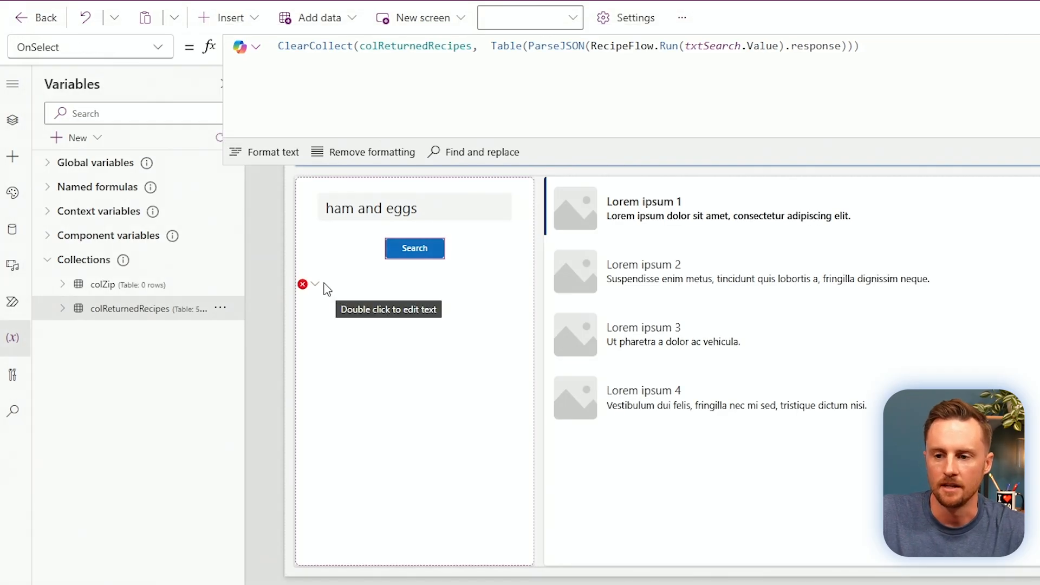
Clear the label's varResponse formula and set the gallery's Items to colReturnedRecipes.
{"action": "left_click", "coordinate": [369, 357]}
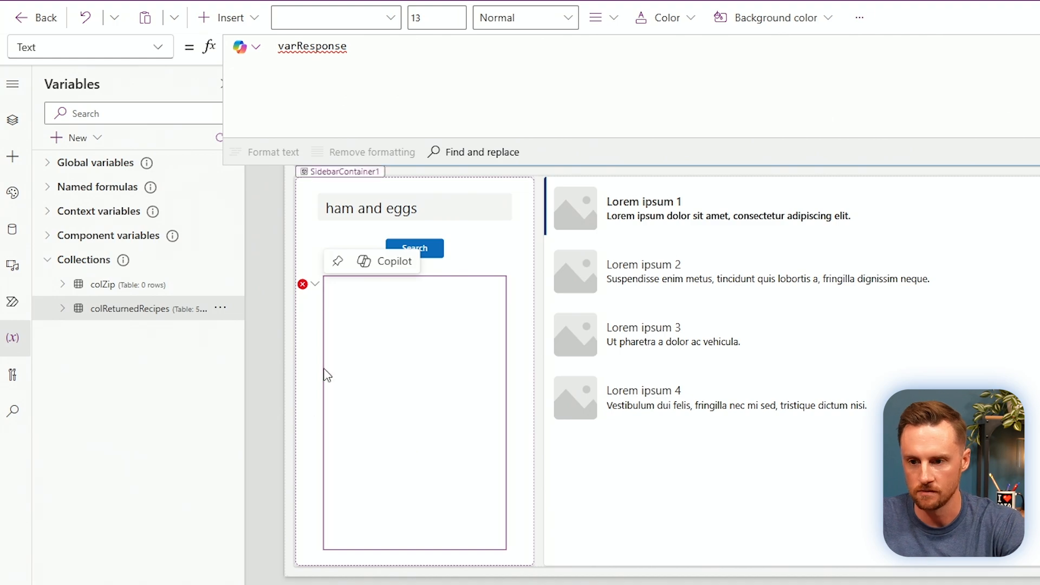
{"action": "left_click_drag", "start_coordinate": [355, 49], "coordinate": [187, 58]}
{"action": "key", "text": "BackSpace"}
{"action": "left_click", "coordinate": [811, 473]}
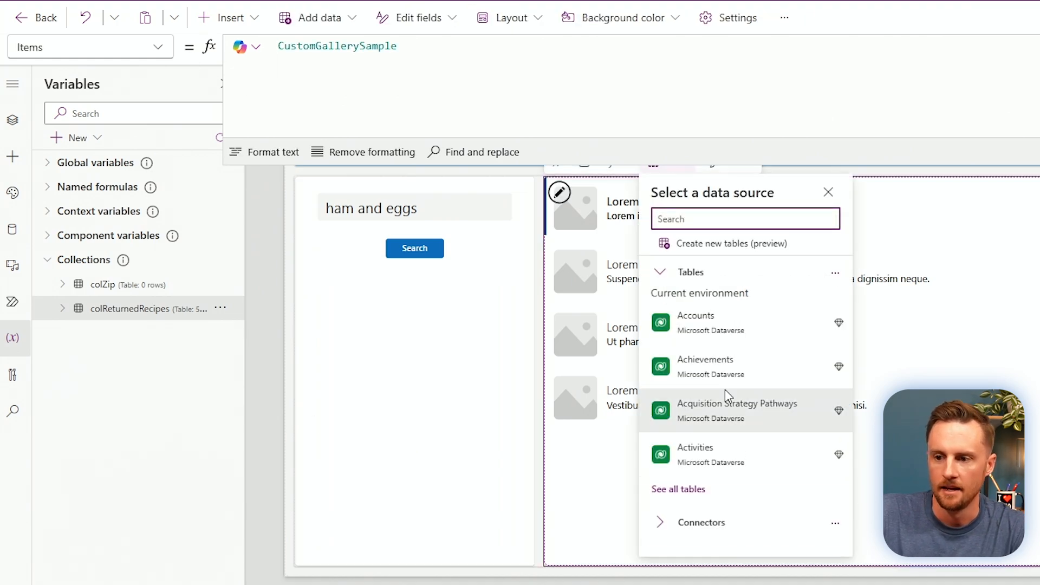
{"action": "left_click", "coordinate": [401, 46]}
{"action": "left_click_drag", "start_coordinate": [400, 46], "coordinate": [228, 69]}
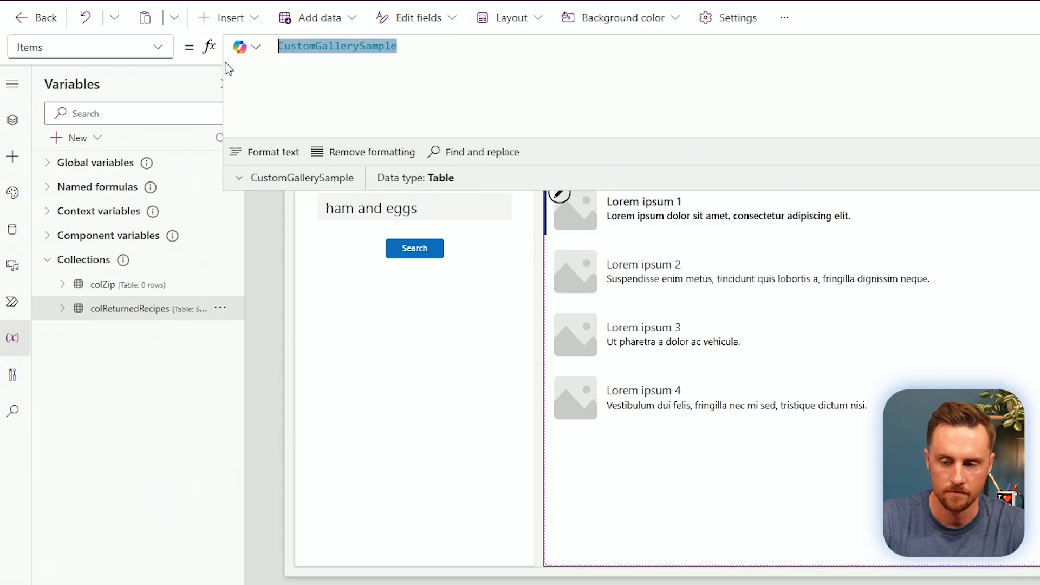
{"action": "type", "text": "colRet"}
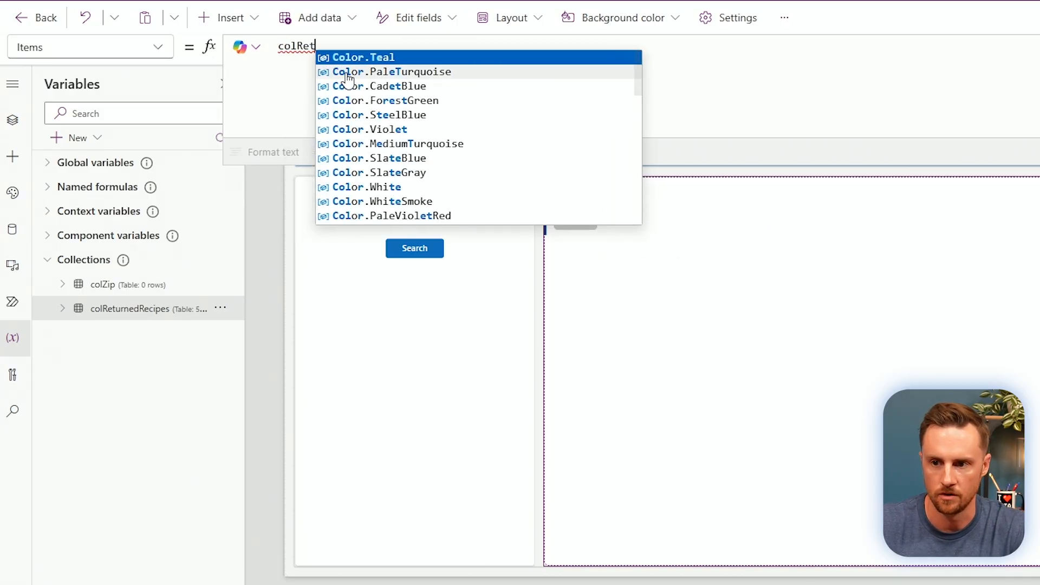
{"action": "type", "text": "urnedRecipes"}
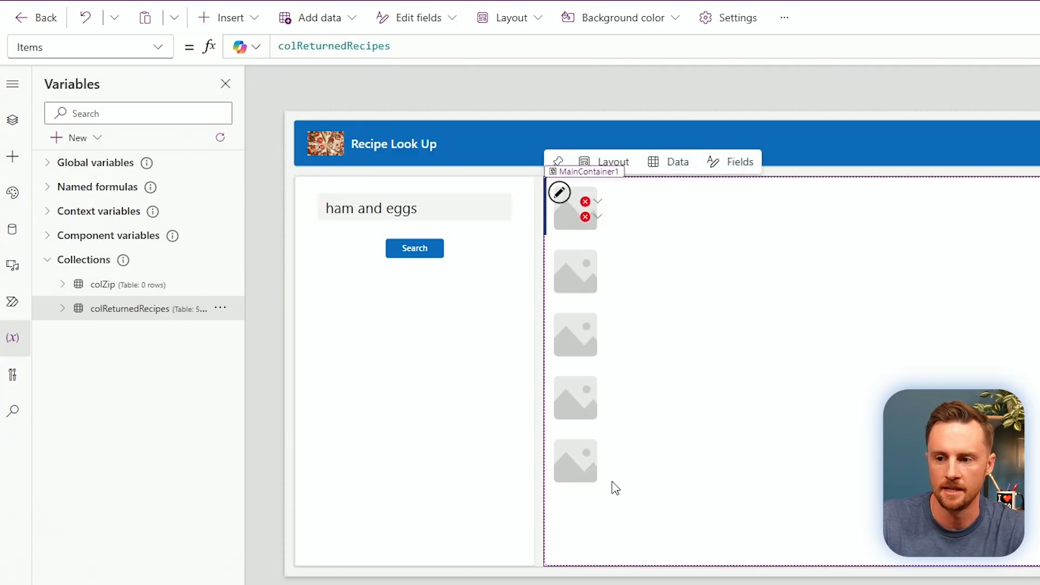
Edit the erroring gallery label's formula to begin ThisItem.Value.
{"action": "left_click", "coordinate": [597, 212]}
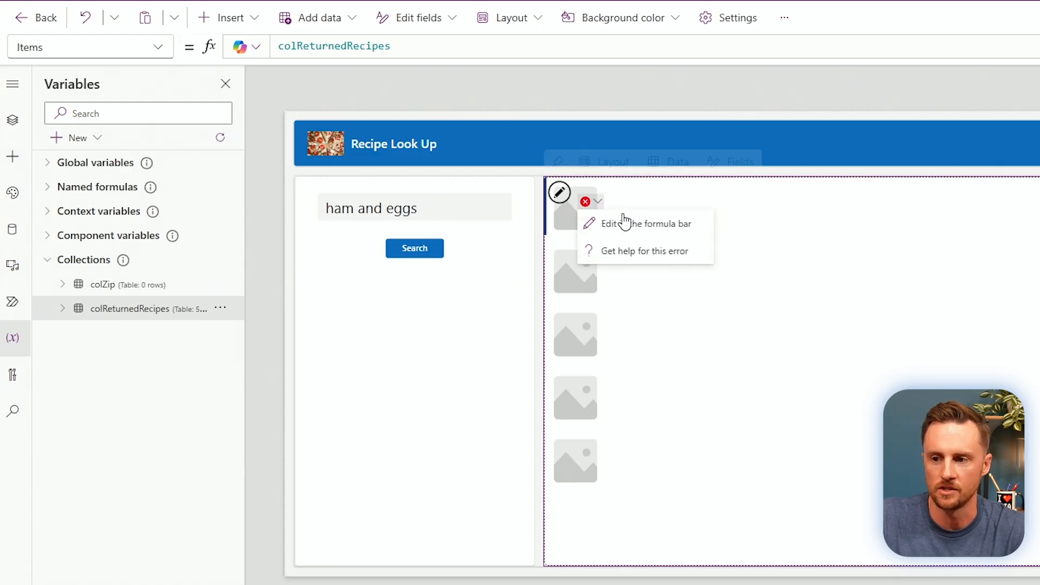
{"action": "left_click", "coordinate": [639, 233]}
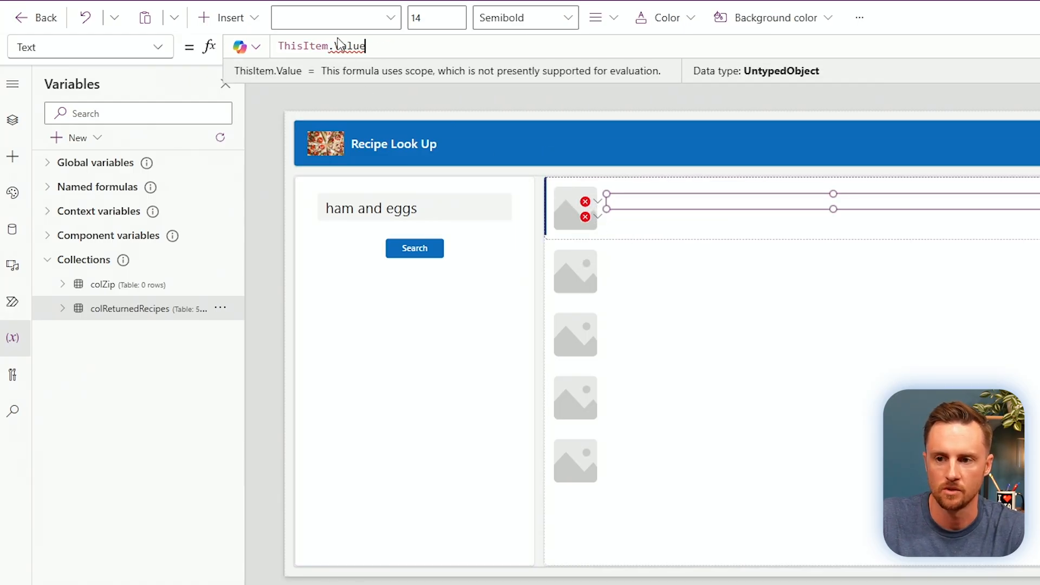
{"action": "left_click_drag", "start_coordinate": [382, 47], "coordinate": [333, 47]}
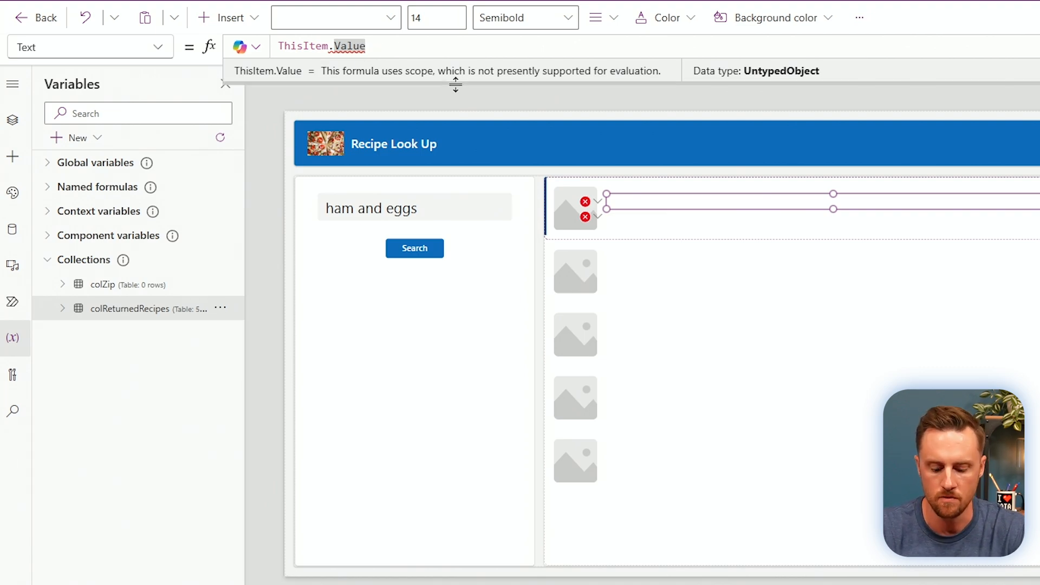
{"action": "type", "text": "."}
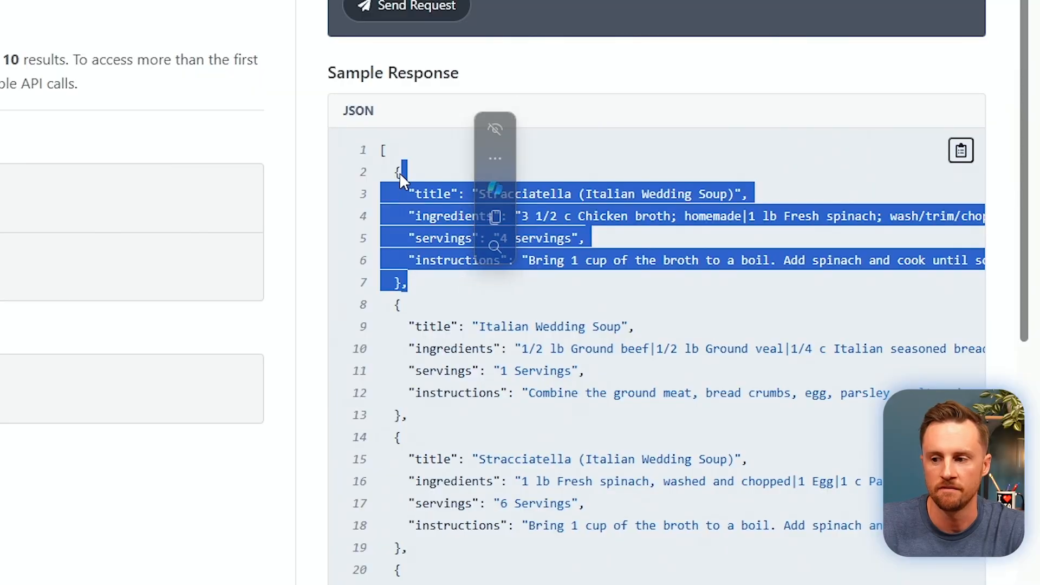
Check the title, ingredients, servings and instructions field names in the API Ninjas sample response.
{"action": "left_click", "coordinate": [401, 172]}
{"action": "double_click", "coordinate": [439, 193]}
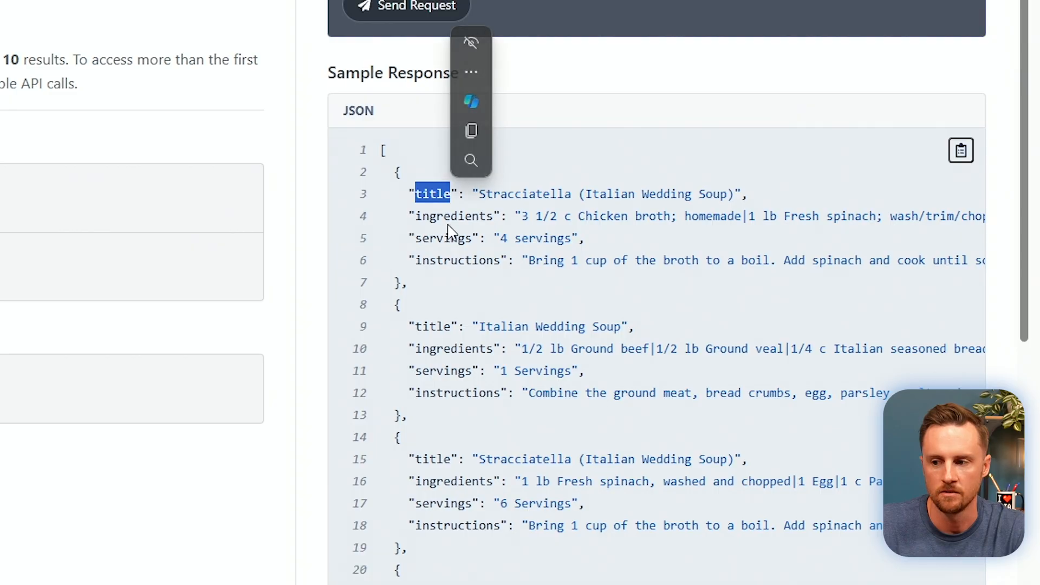
{"action": "double_click", "coordinate": [449, 217]}
{"action": "double_click", "coordinate": [449, 238]}
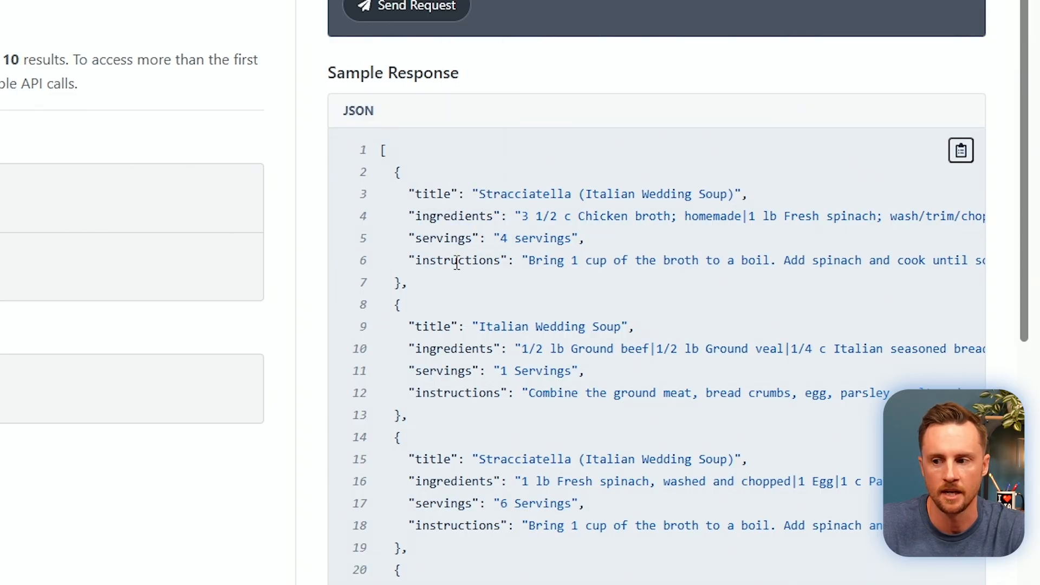
{"action": "double_click", "coordinate": [456, 260]}
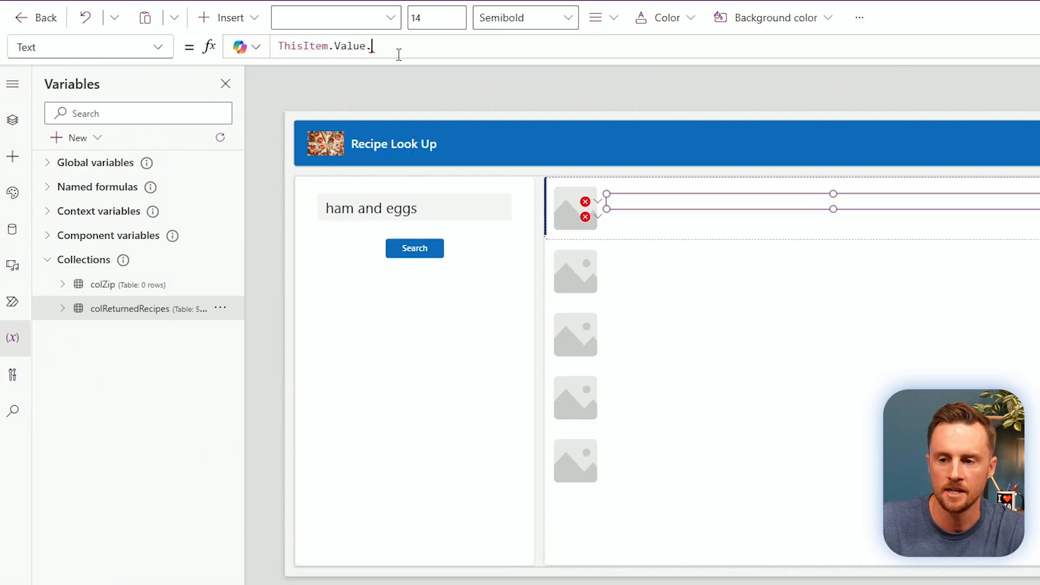
Set the gallery labels to ThisItem.Value.title and ThisItem.Value.servings.
{"action": "type", "text": "title"}
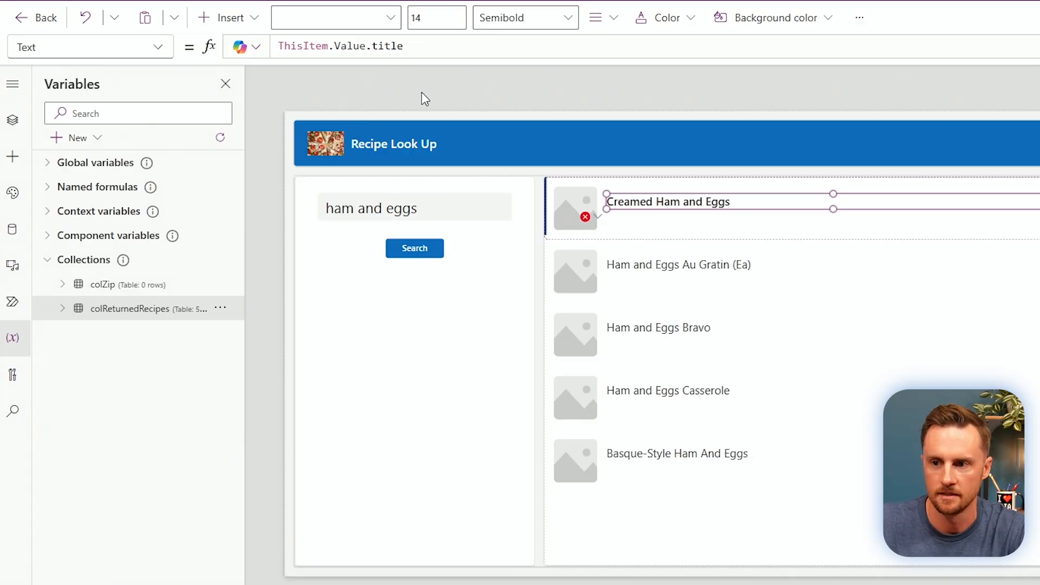
{"action": "left_click", "coordinate": [585, 216]}
{"action": "left_click", "coordinate": [629, 236]}
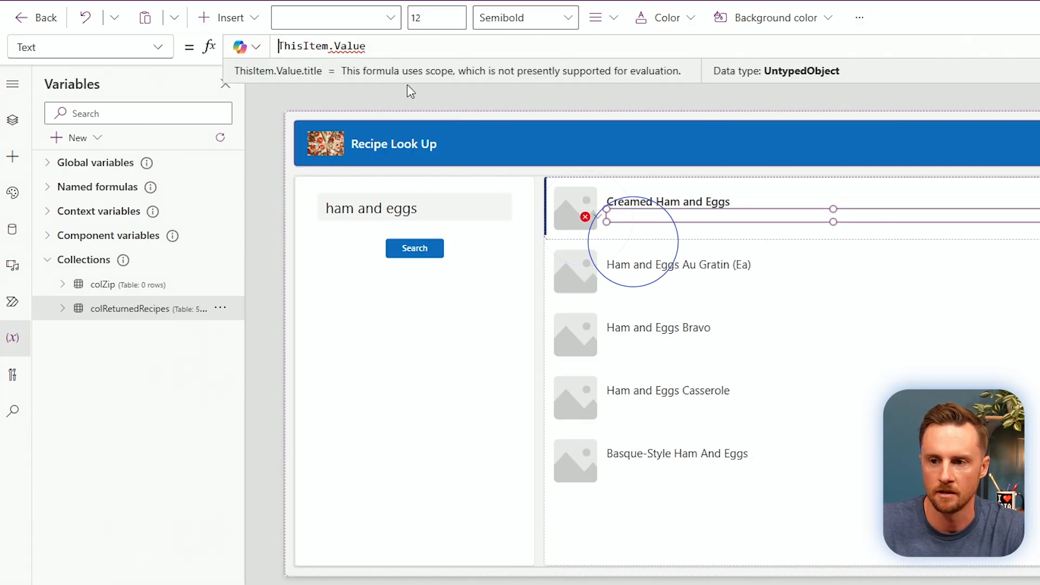
{"action": "double_click", "coordinate": [354, 46]}
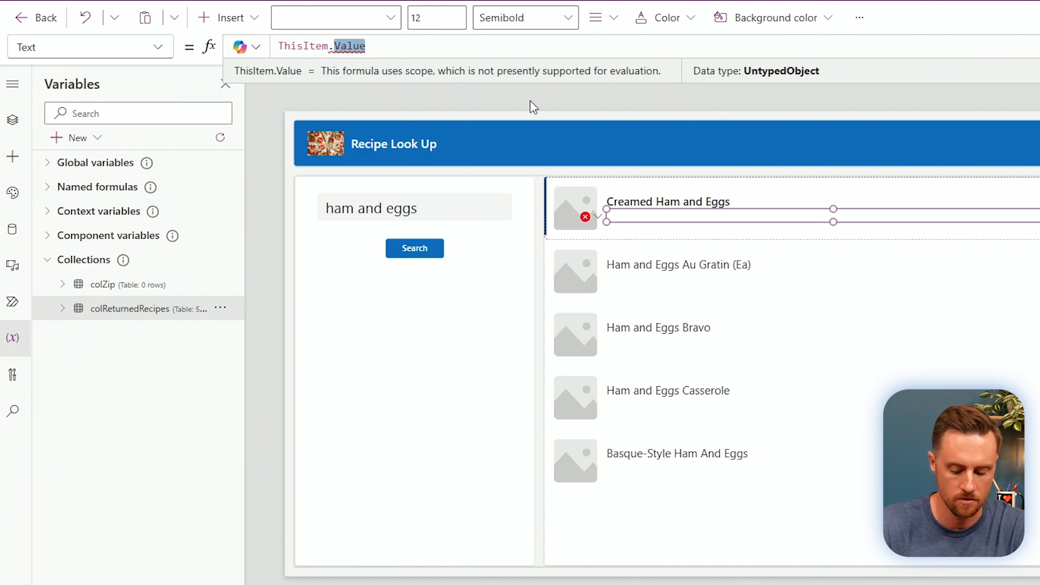
{"action": "key", "text": "End"}
{"action": "type", "text": ".servings"}
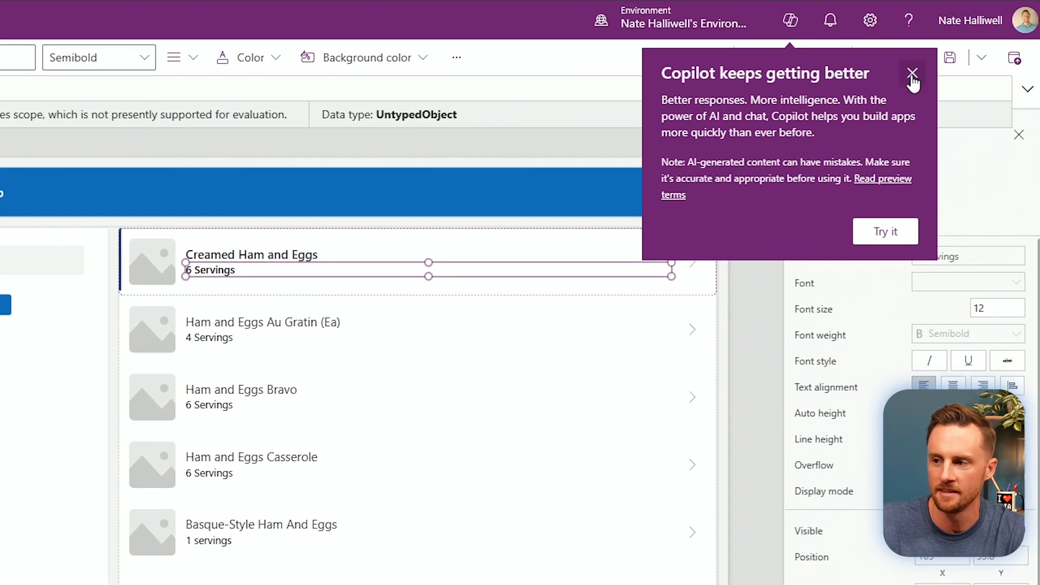
{"action": "left_click", "coordinate": [912, 74]}
Preview the app, search for 'hamburger', and open the first result's recipe detail screen.
{"action": "left_click", "coordinate": [911, 55]}
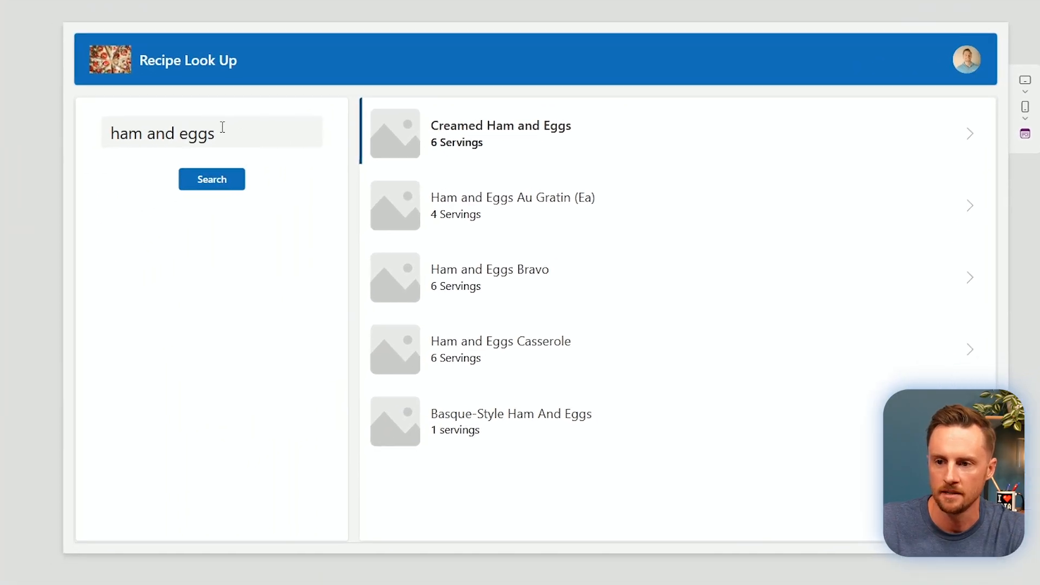
{"action": "left_click_drag", "start_coordinate": [222, 130], "coordinate": [109, 132]}
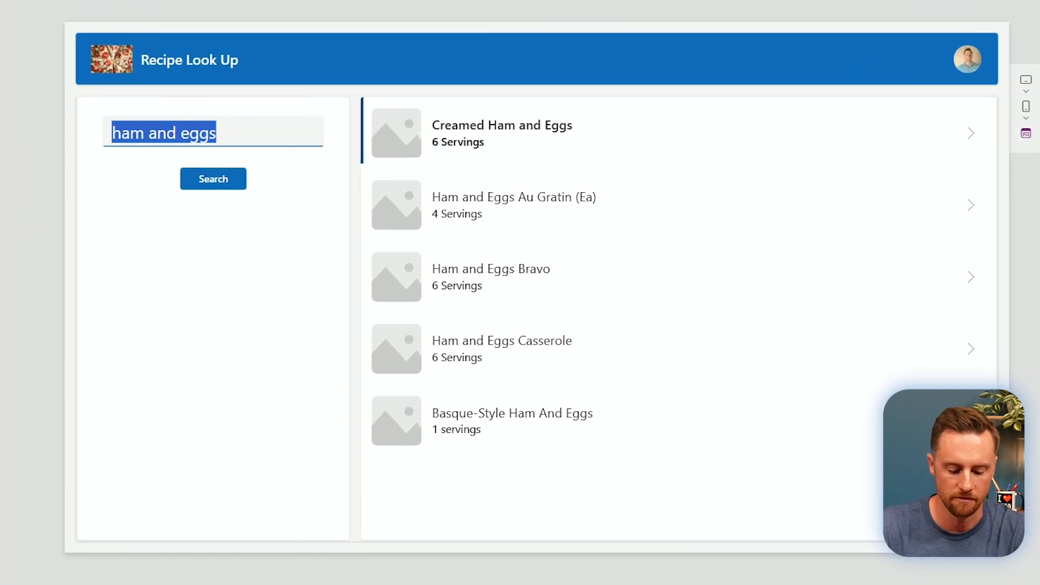
{"action": "type", "text": "hamburger"}
{"action": "left_click", "coordinate": [225, 179]}
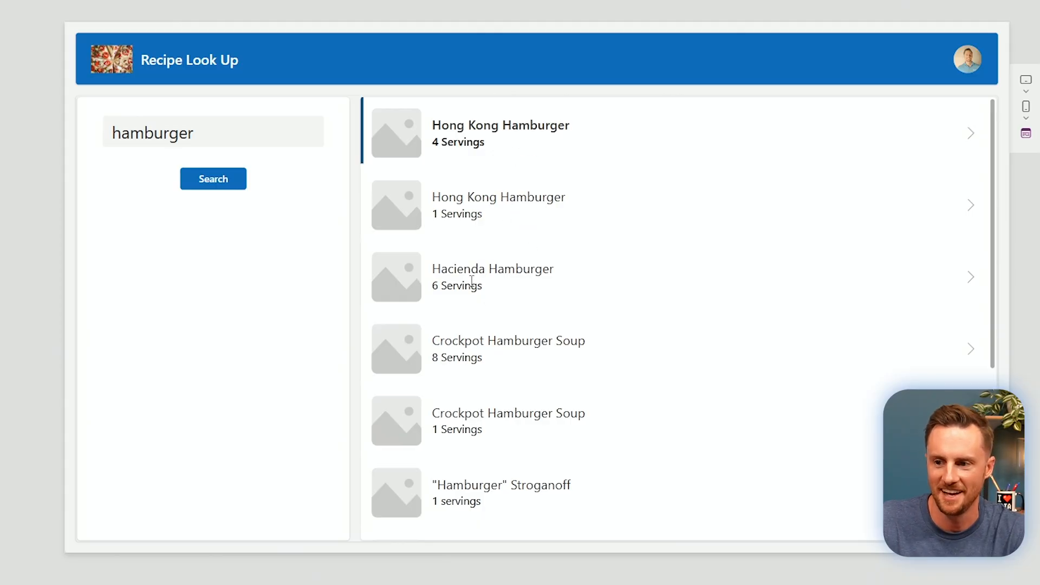
{"action": "scroll", "coordinate": [569, 388], "scroll_direction": "down", "scroll_amount": 3}
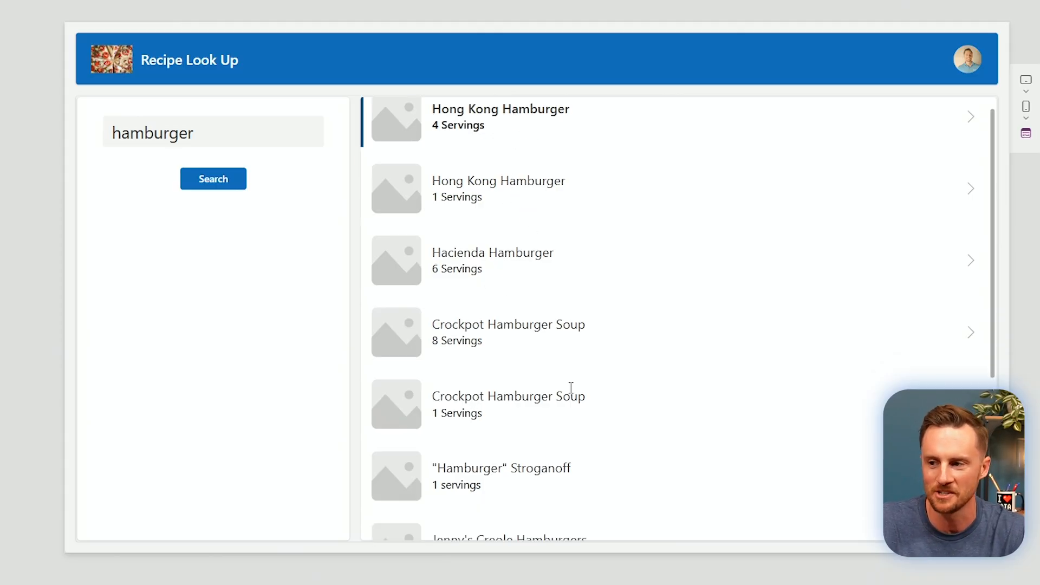
{"action": "scroll", "coordinate": [564, 434], "scroll_direction": "up", "scroll_amount": 3}
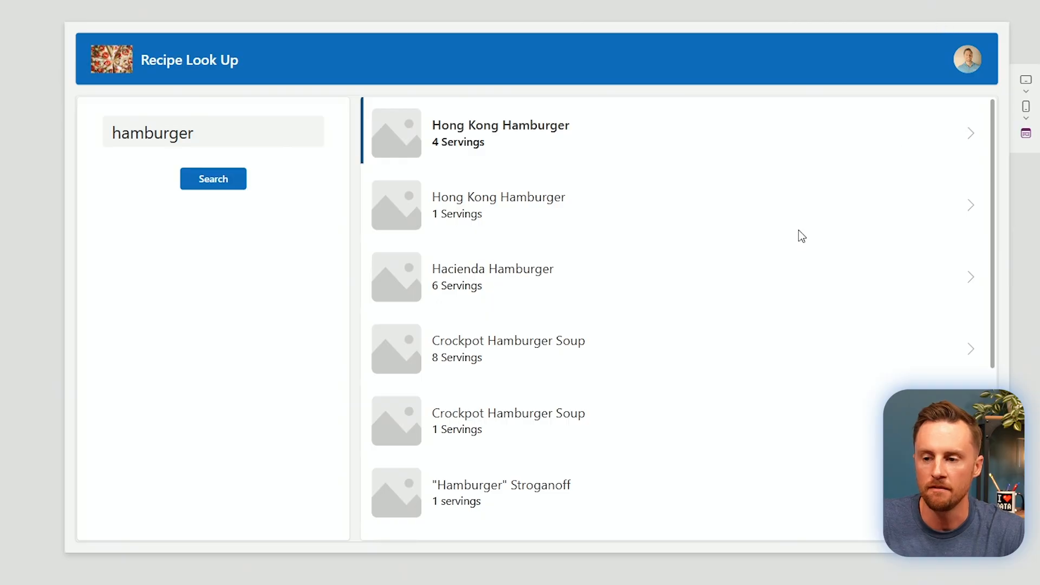
{"action": "left_click", "coordinate": [974, 142]}
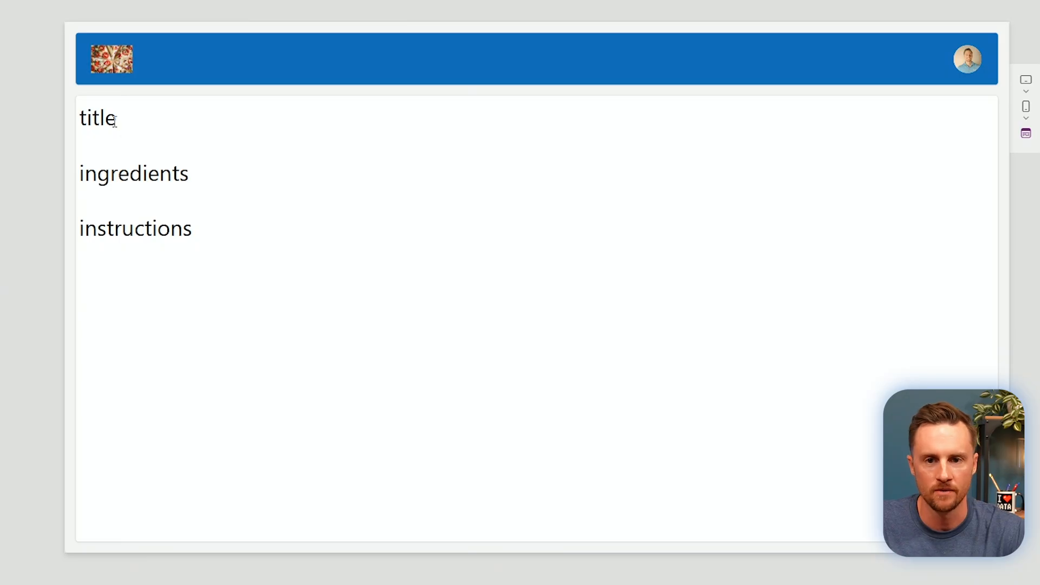
{"action": "left_click_drag", "start_coordinate": [96, 174], "coordinate": [197, 187]}
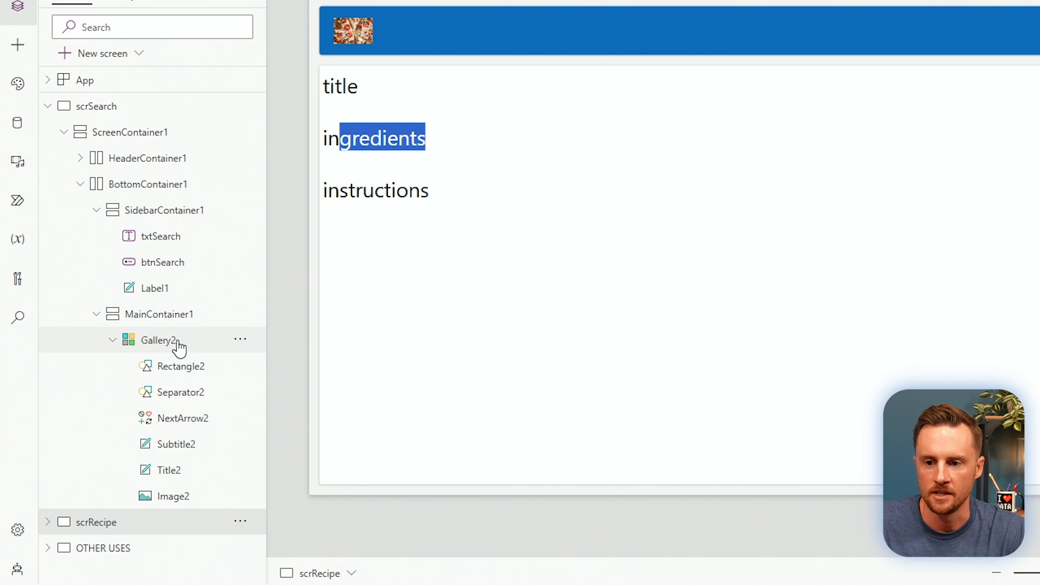
Rename the recipe results gallery to galRecipes.
{"action": "left_click", "coordinate": [172, 341]}
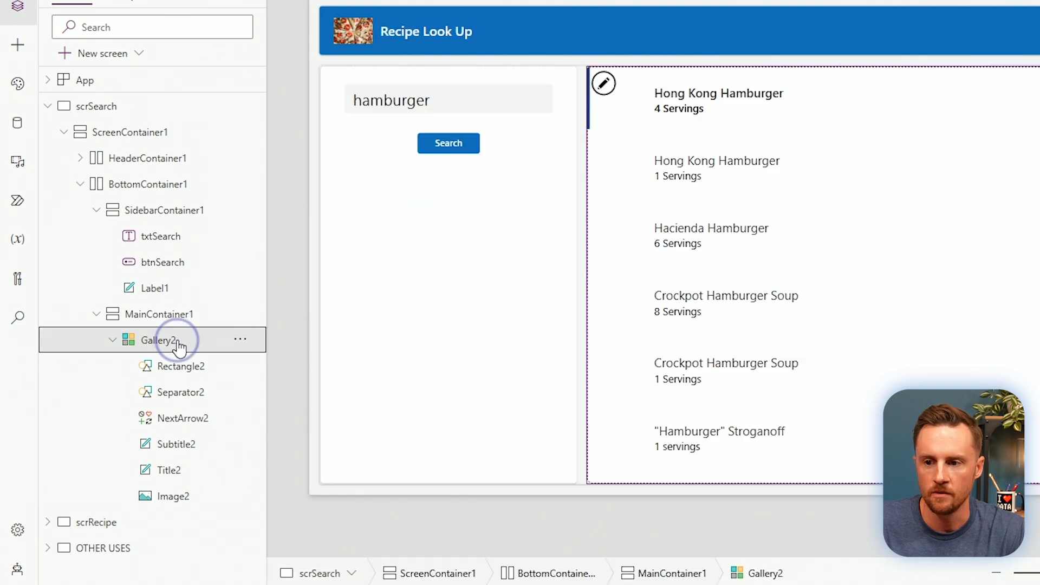
{"action": "double_click", "coordinate": [172, 342]}
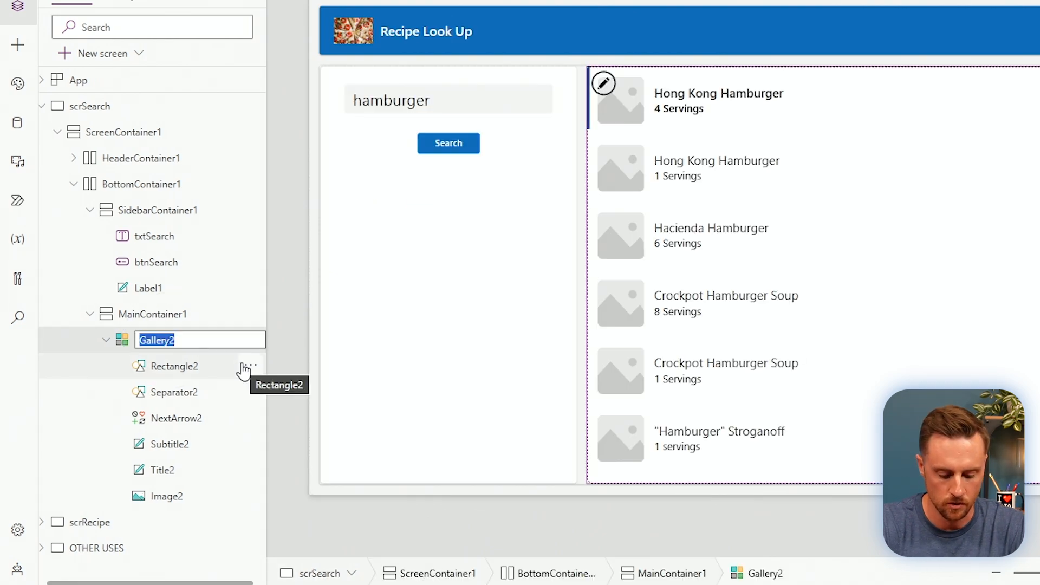
{"action": "type", "text": "galRecipes"}
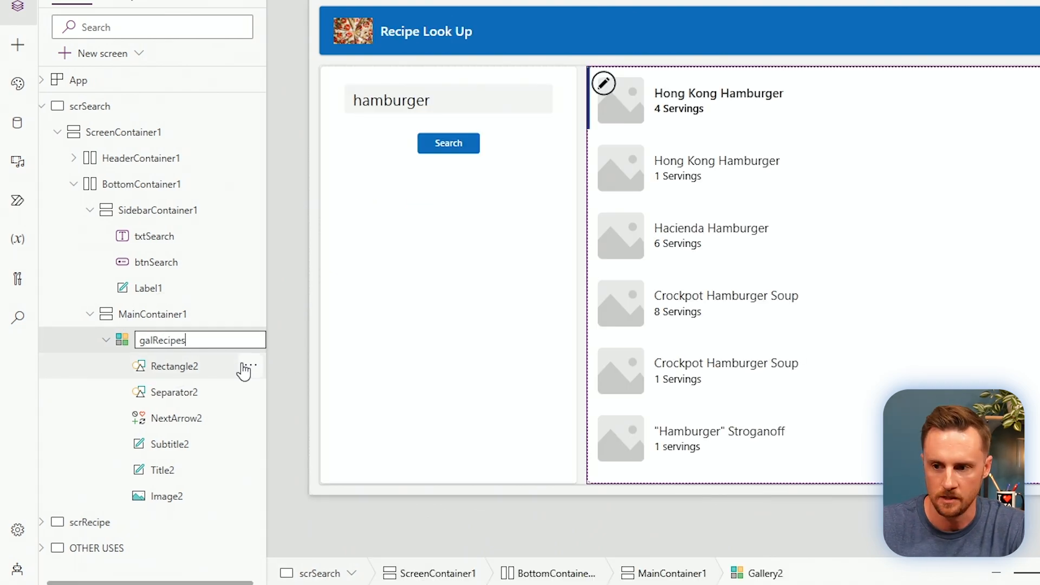
{"action": "key", "text": "Return"}
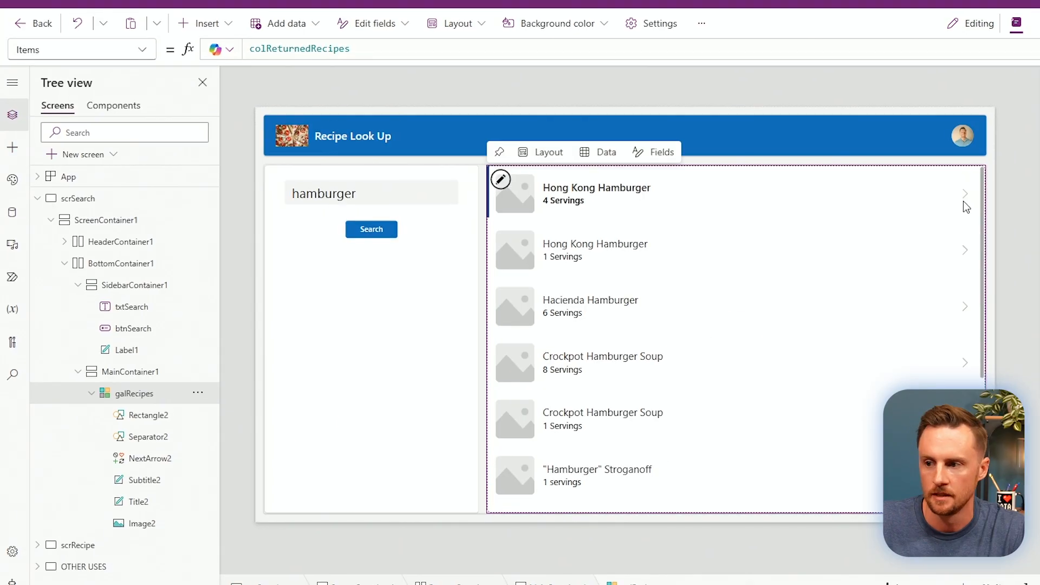
Open the first recipe and set the title label's Text to galRecipes.Selected.Value.title.
{"action": "key", "text": "alt"}
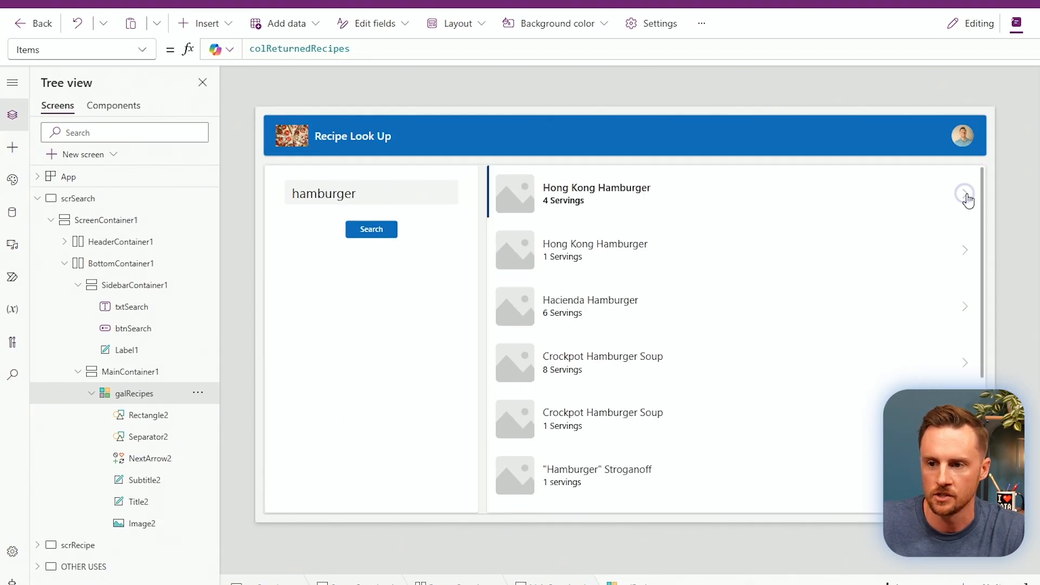
{"action": "left_click", "coordinate": [965, 196], "text": "alt"}
{"action": "left_click", "coordinate": [314, 174]}
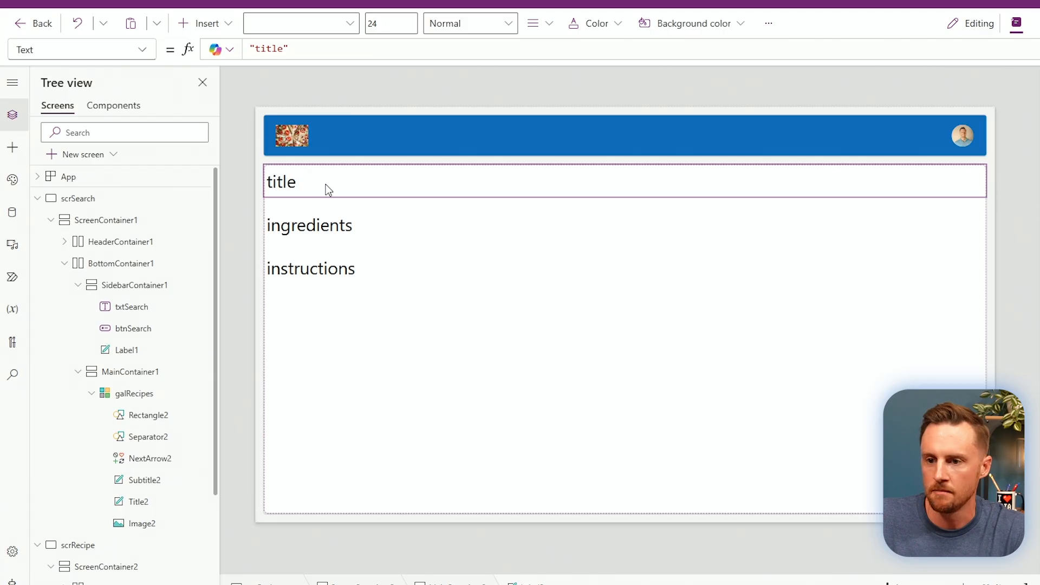
{"action": "triple_click", "coordinate": [270, 49]}
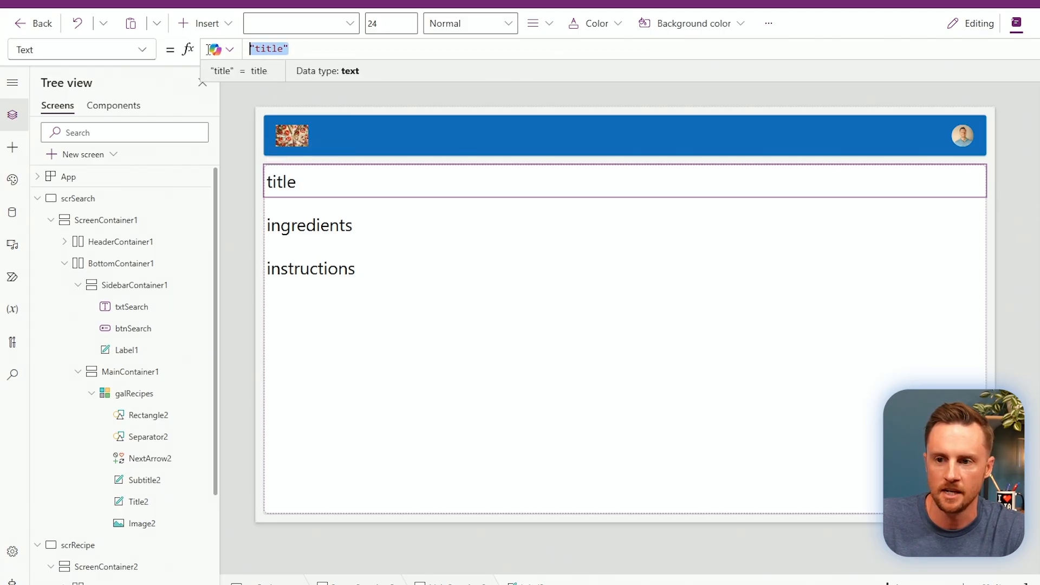
{"action": "type", "text": "g"}
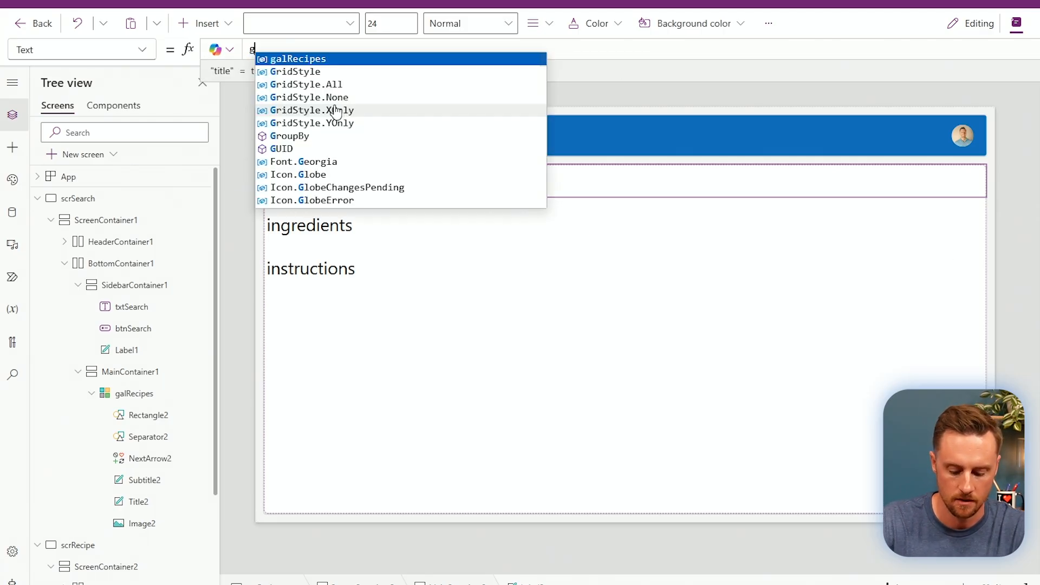
{"action": "type", "text": "alR"}
{"action": "key", "text": "Tab"}
{"action": "type", "text": ".Select"}
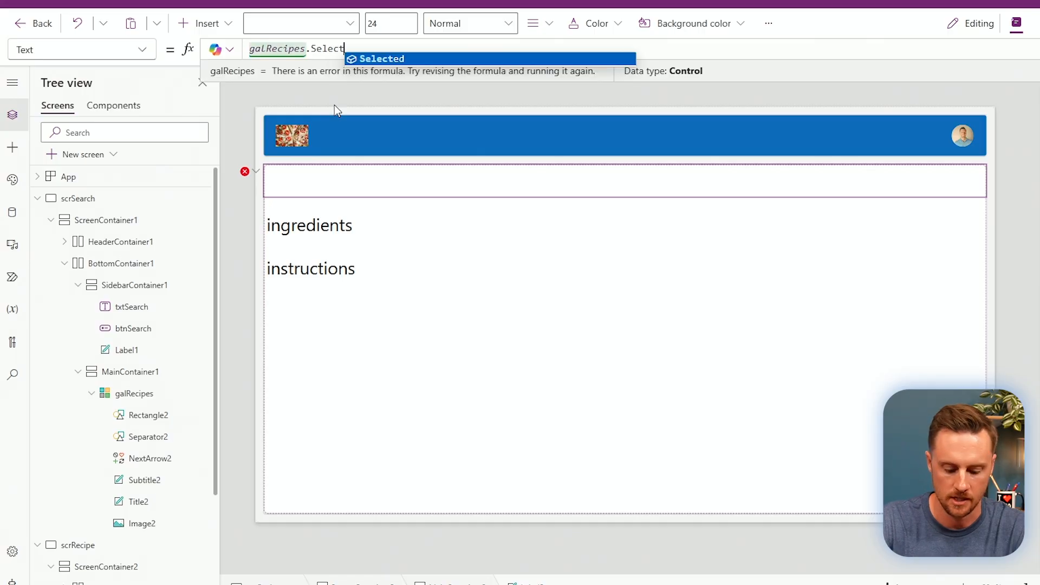
{"action": "type", "text": "ed."}
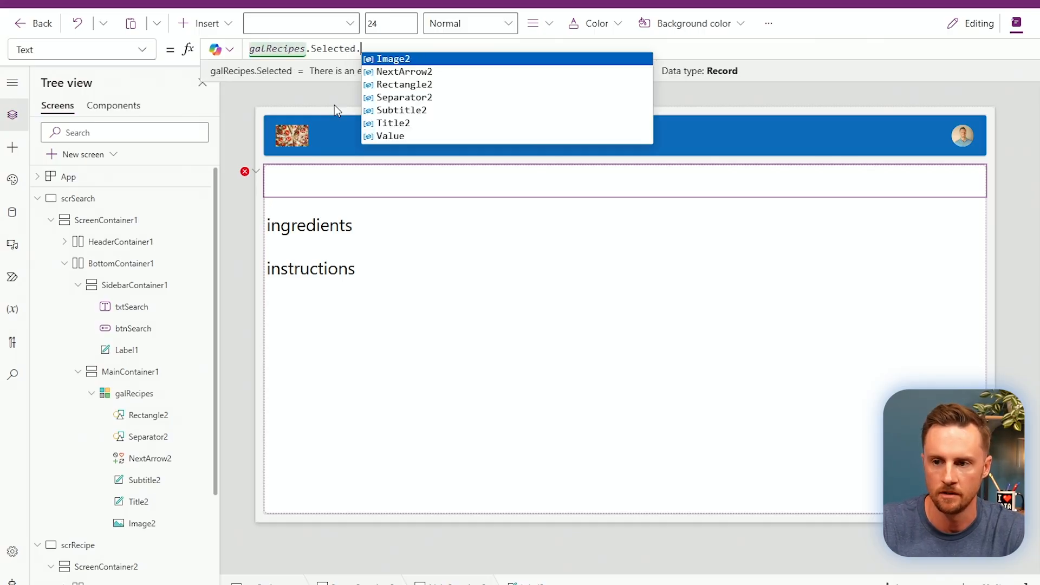
{"action": "type", "text": "Value"}
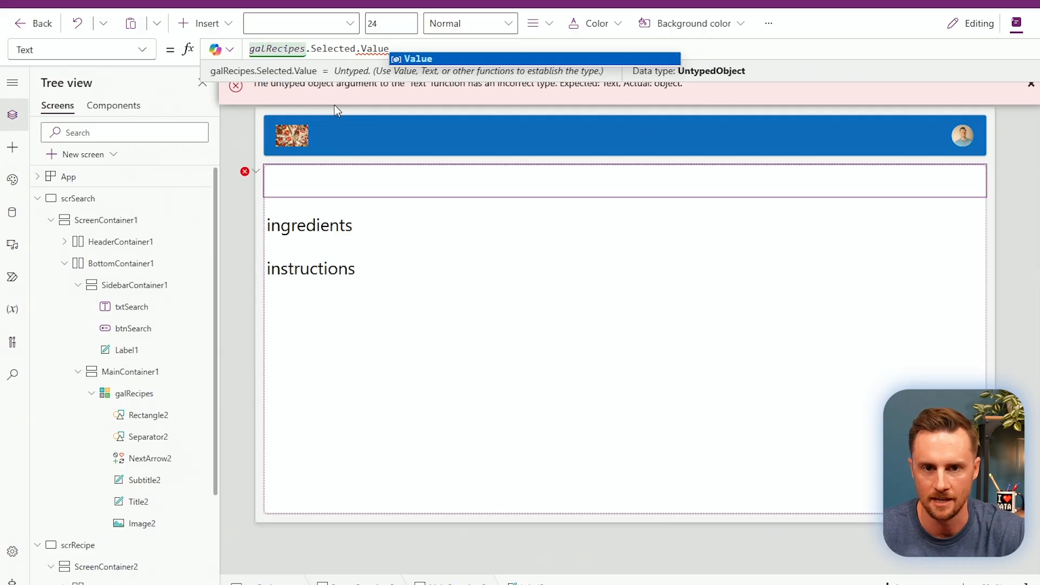
{"action": "type", "text": "."}
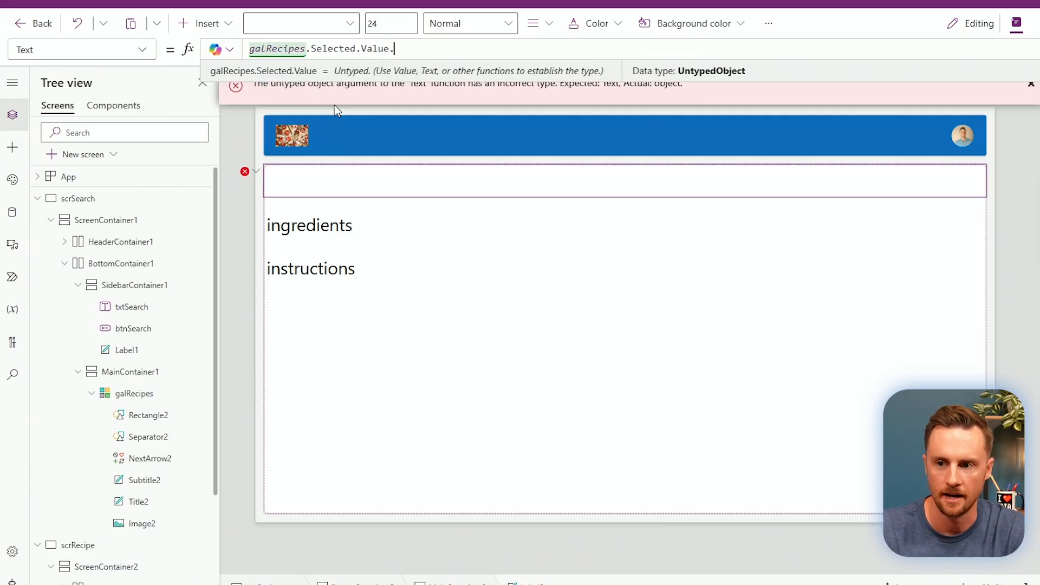
{"action": "type", "text": "title"}
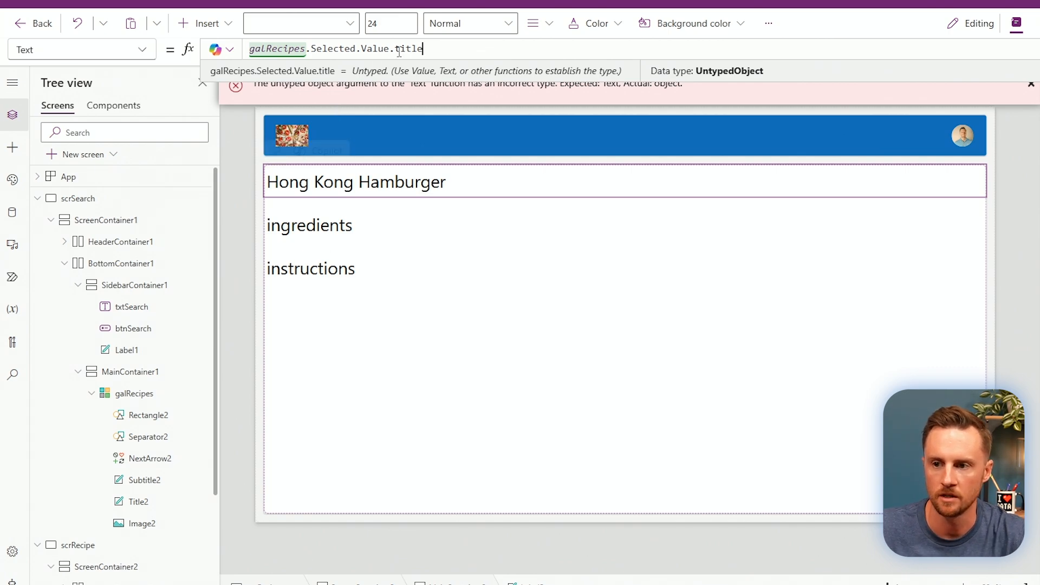
{"action": "left_click_drag", "start_coordinate": [396, 48], "coordinate": [265, 49]}
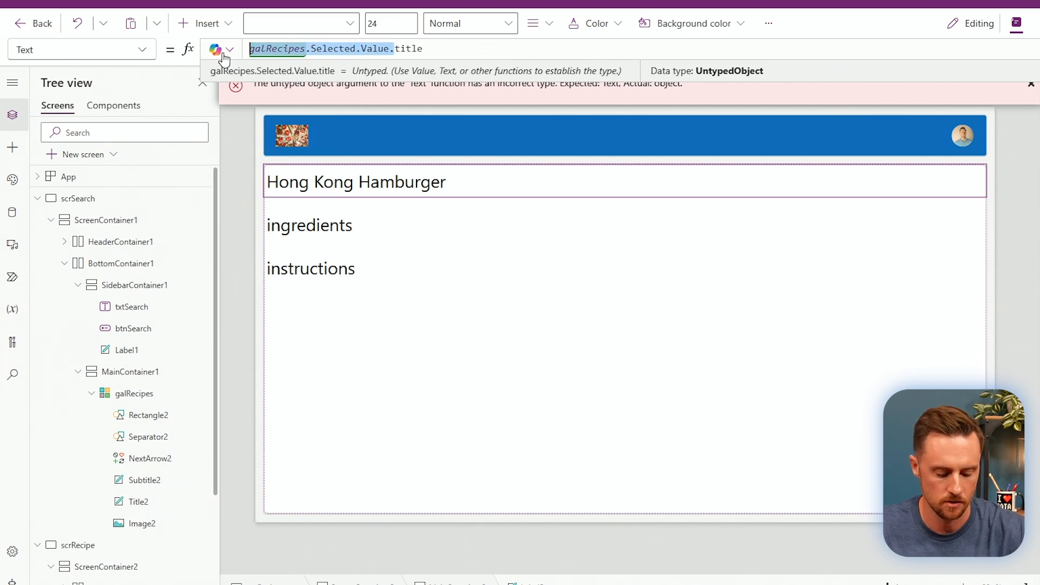
Set the ingredients label's Text to galRecipes.Selected.Value.ingredients to preview the pipe-separated string.
{"action": "left_click", "coordinate": [335, 231]}
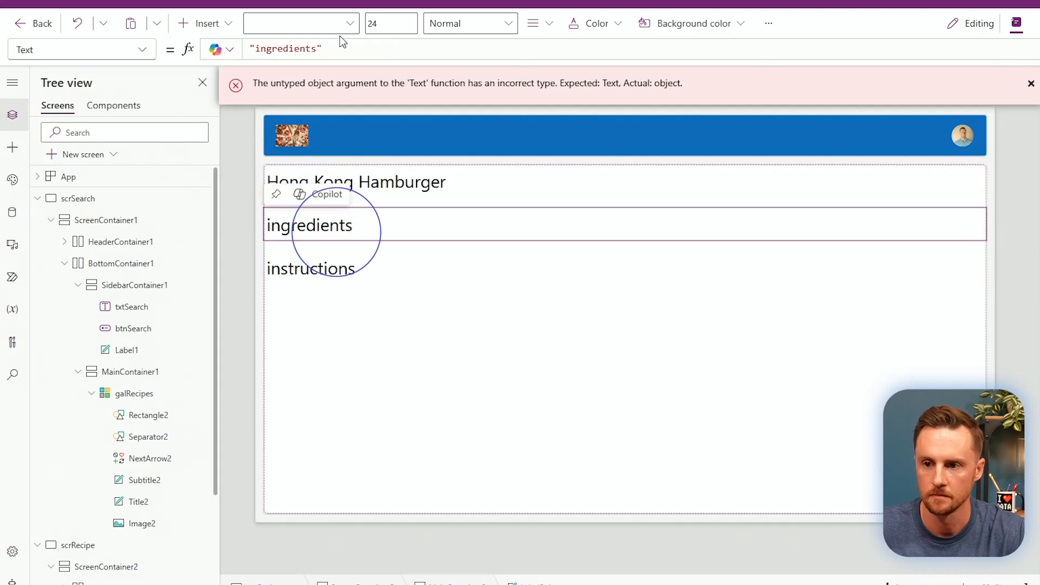
{"action": "left_click_drag", "start_coordinate": [322, 49], "coordinate": [250, 49]}
{"action": "type", "text": "galRecipes.Selected.Value."}
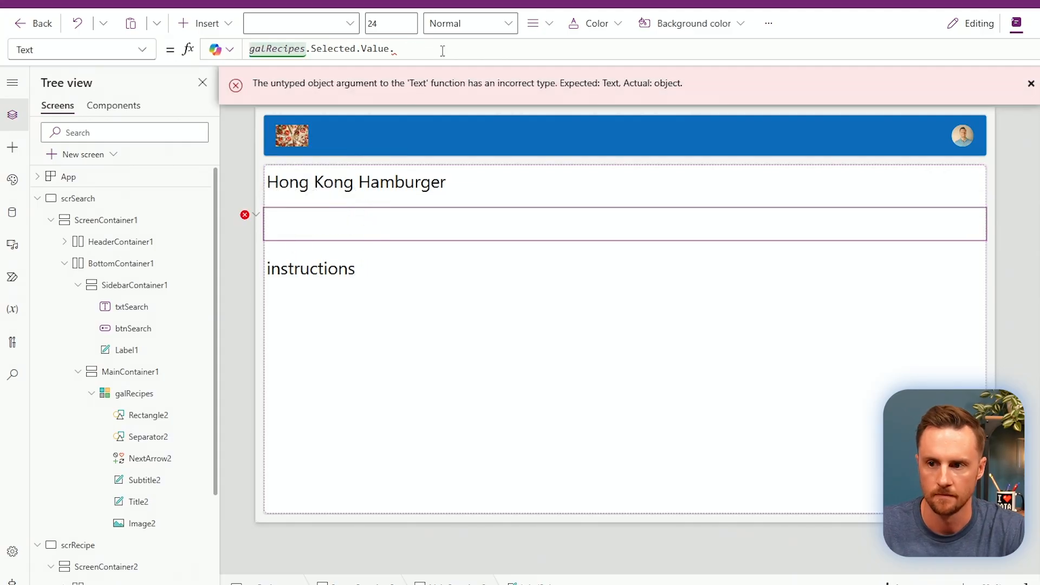
{"action": "type", "text": "ingredients"}
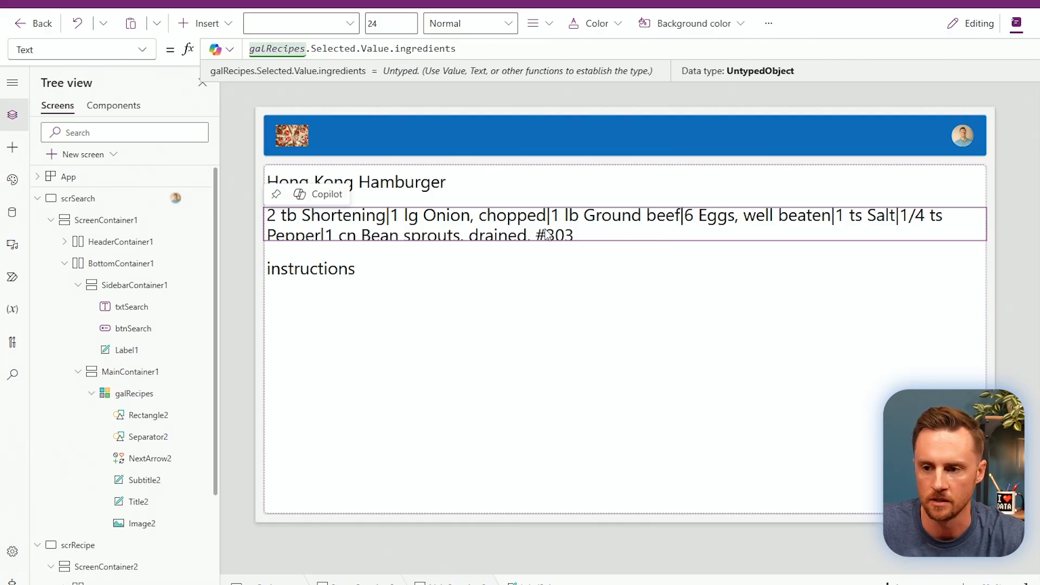
{"action": "left_click", "coordinate": [485, 236]}
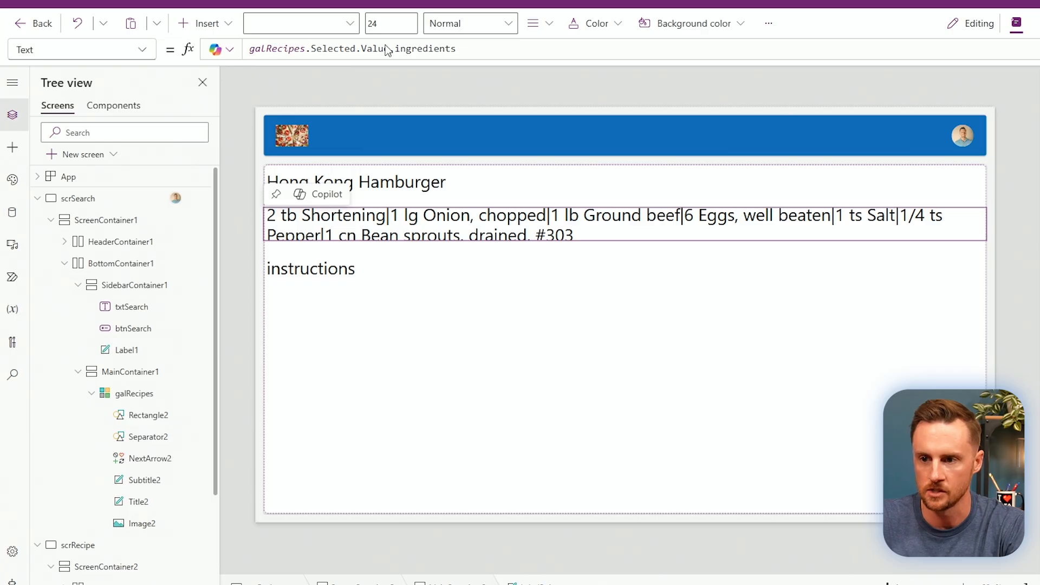
Copy the ingredients formula, then delete the ingredients label from the screen.
{"action": "left_click", "coordinate": [466, 52]}
{"action": "key", "text": "ctrl+a"}
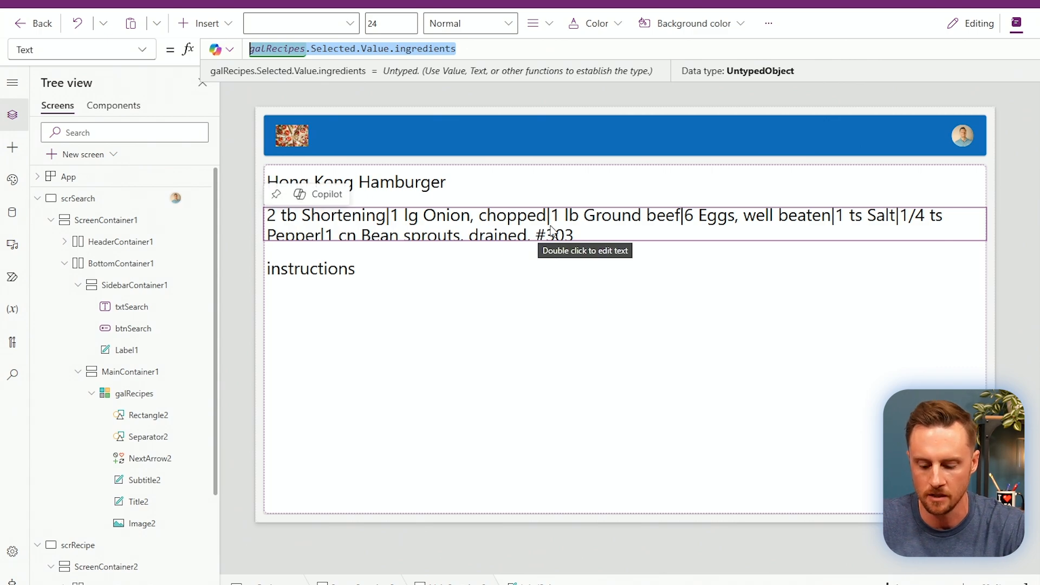
{"action": "left_click", "coordinate": [596, 223]}
{"action": "key", "text": "Delete"}
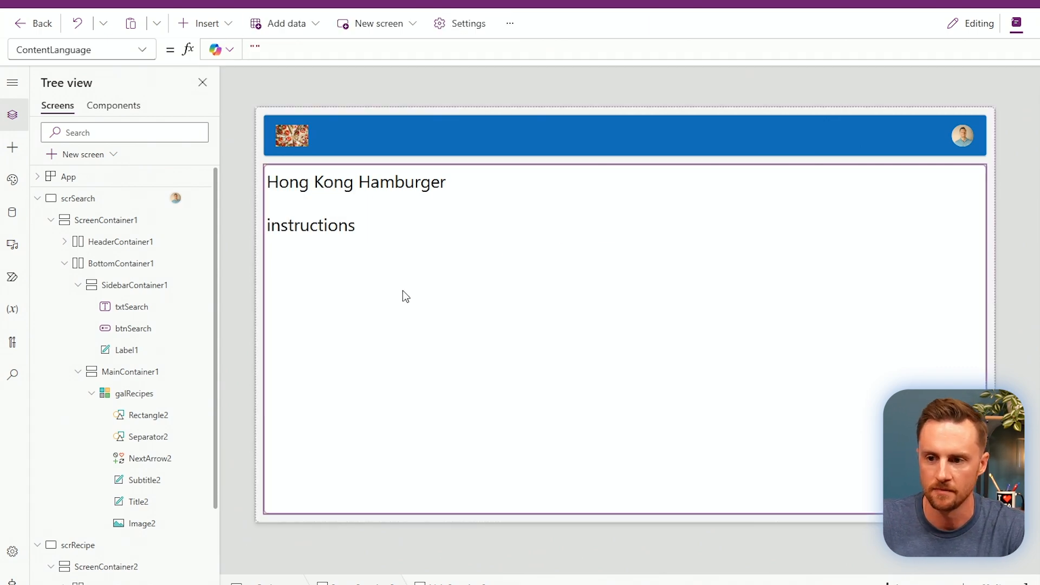
Insert a Vertical gallery on the recipe screen and move it up one place.
{"action": "left_click", "coordinate": [212, 28]}
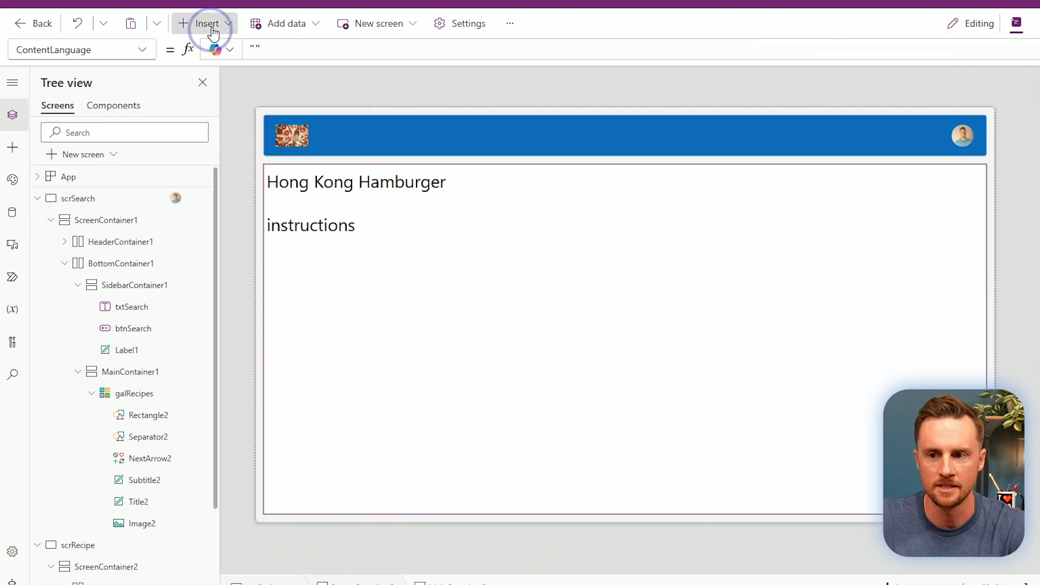
{"action": "type", "text": "ga"}
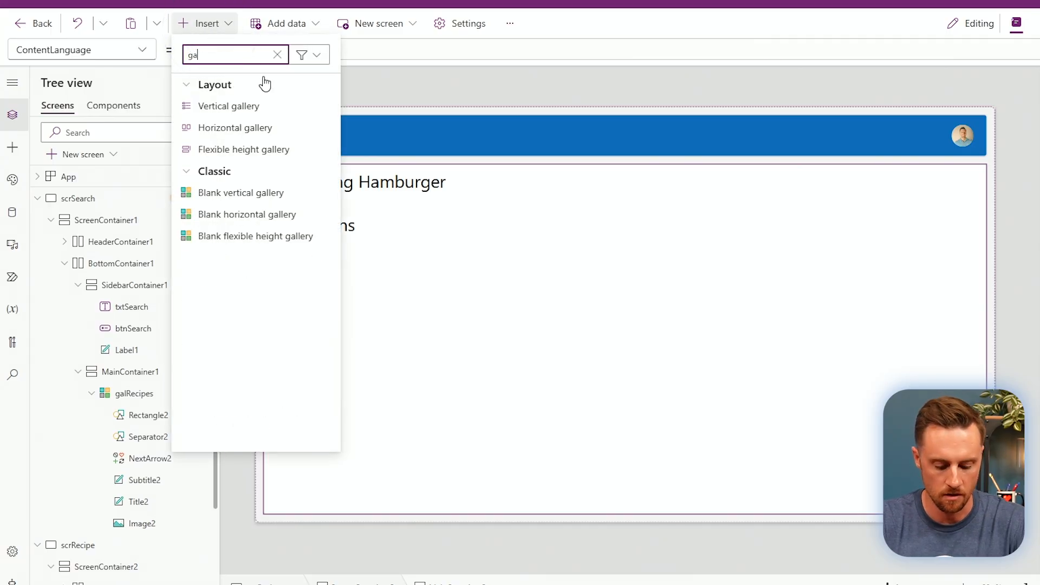
{"action": "type", "text": "ller"}
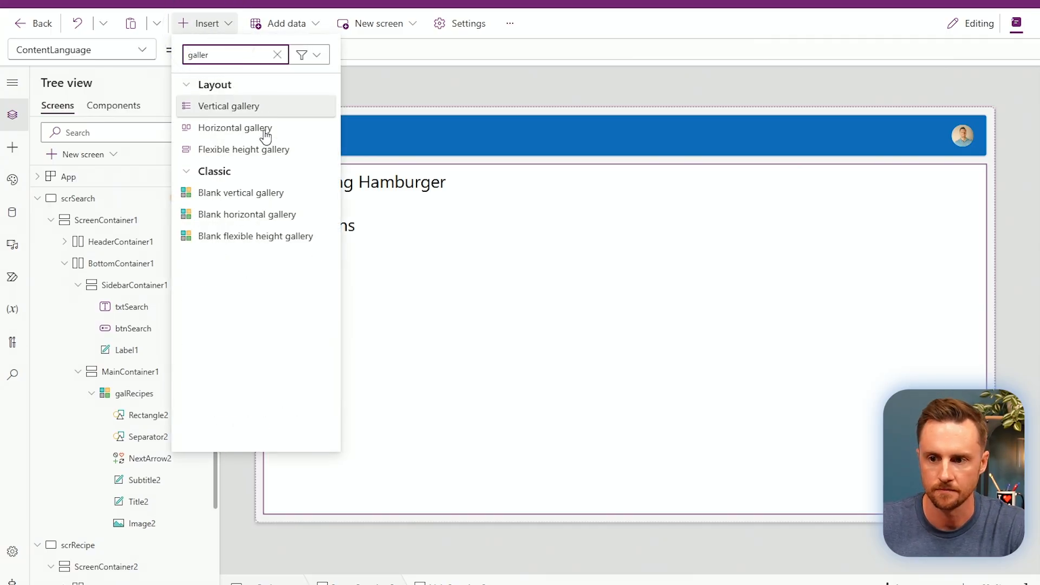
{"action": "left_click", "coordinate": [251, 107]}
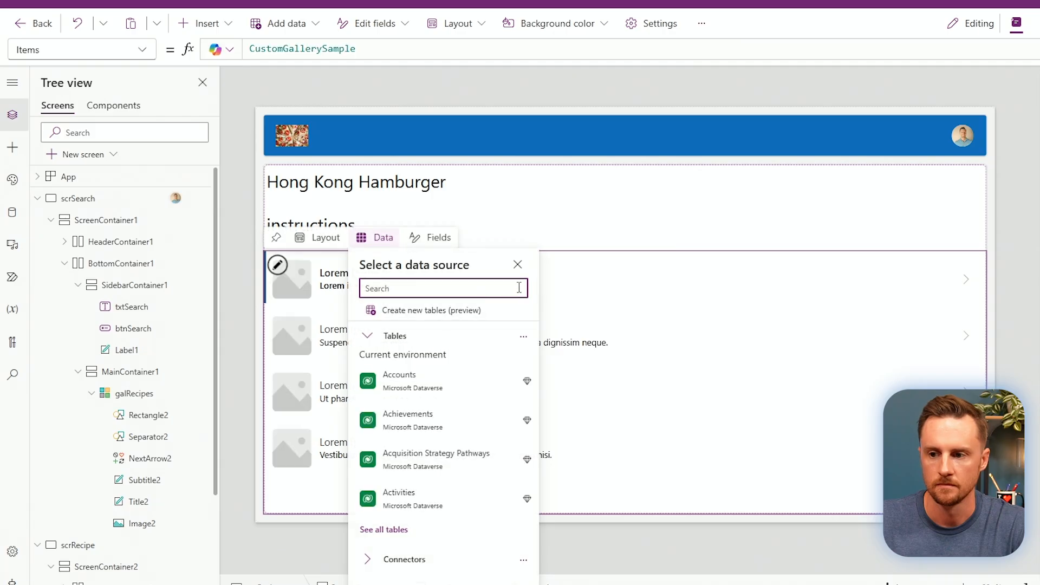
{"action": "right_click", "coordinate": [706, 271]}
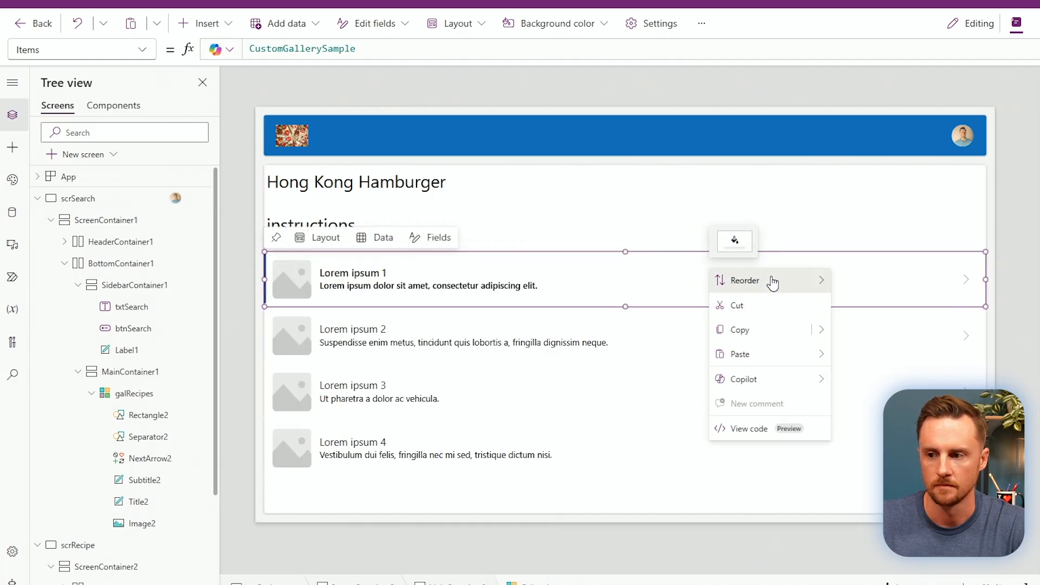
{"action": "mouse_move", "coordinate": [799, 281]}
{"action": "left_click", "coordinate": [896, 305]}
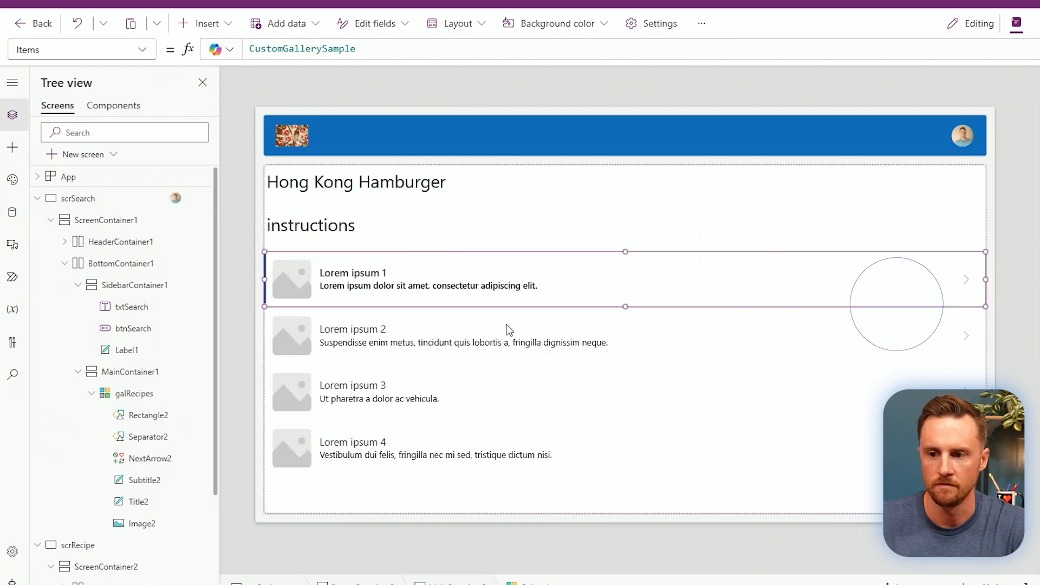
Reorder the new gallery so it sits above the instructions label.
{"action": "right_click", "coordinate": [789, 380]}
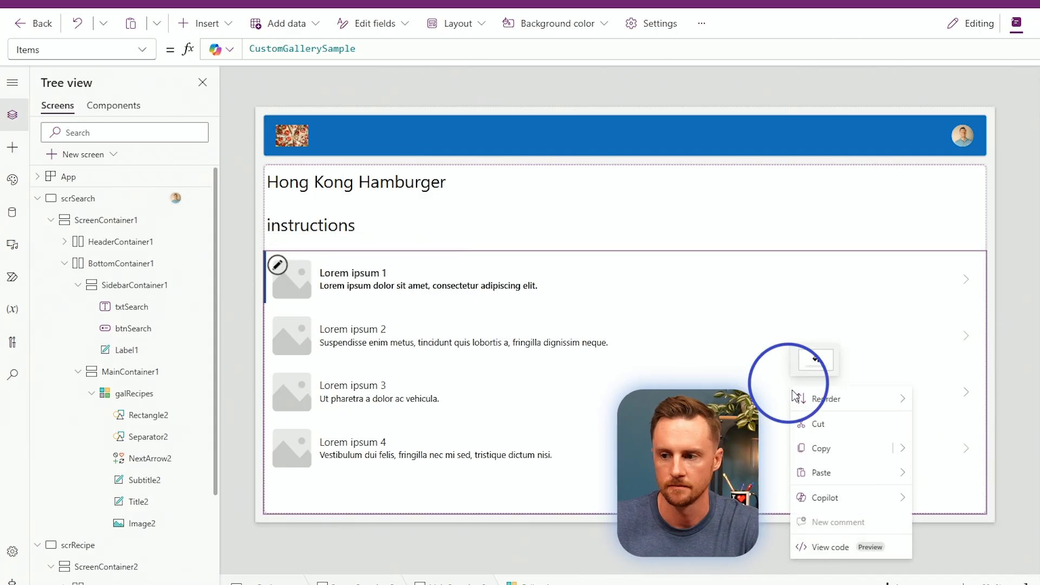
{"action": "mouse_move", "coordinate": [877, 398]}
{"action": "left_click", "coordinate": [980, 440]}
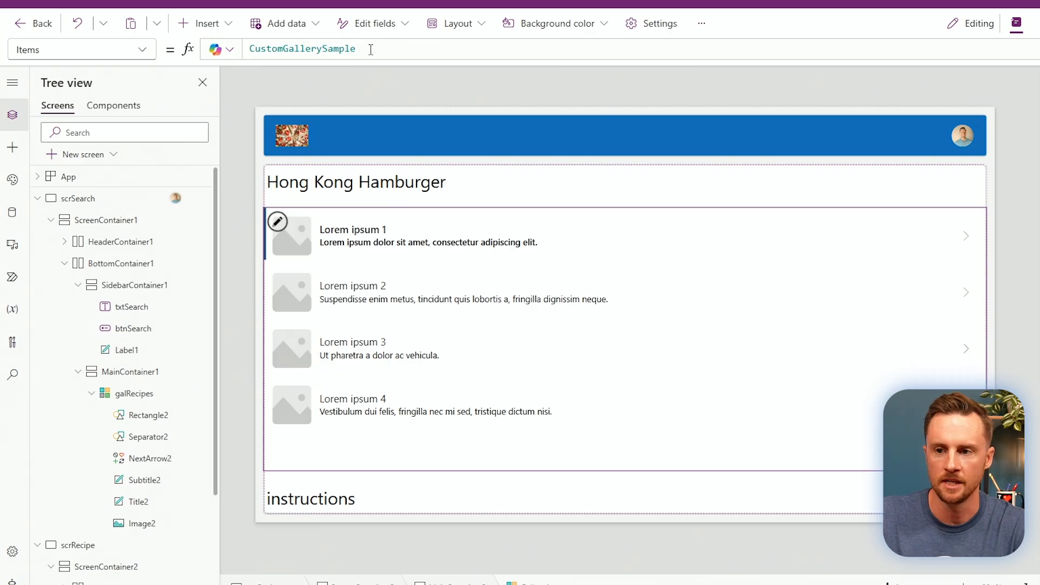
Set the gallery's Items to Split(galRecipes.Selected.Value.ingredients,"|").
{"action": "left_click_drag", "start_coordinate": [370, 50], "coordinate": [218, 59]}
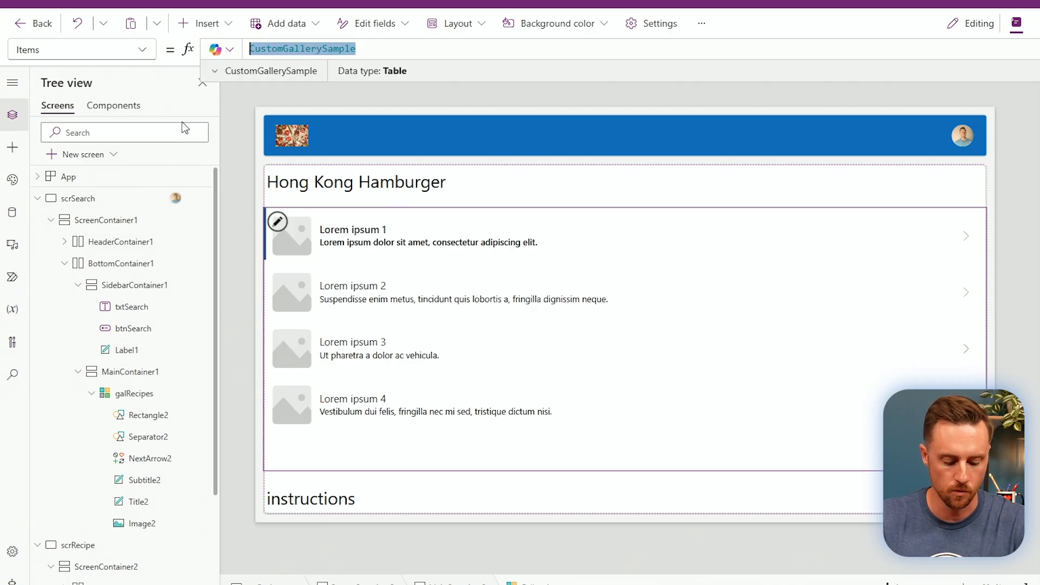
{"action": "type", "text": "Split"}
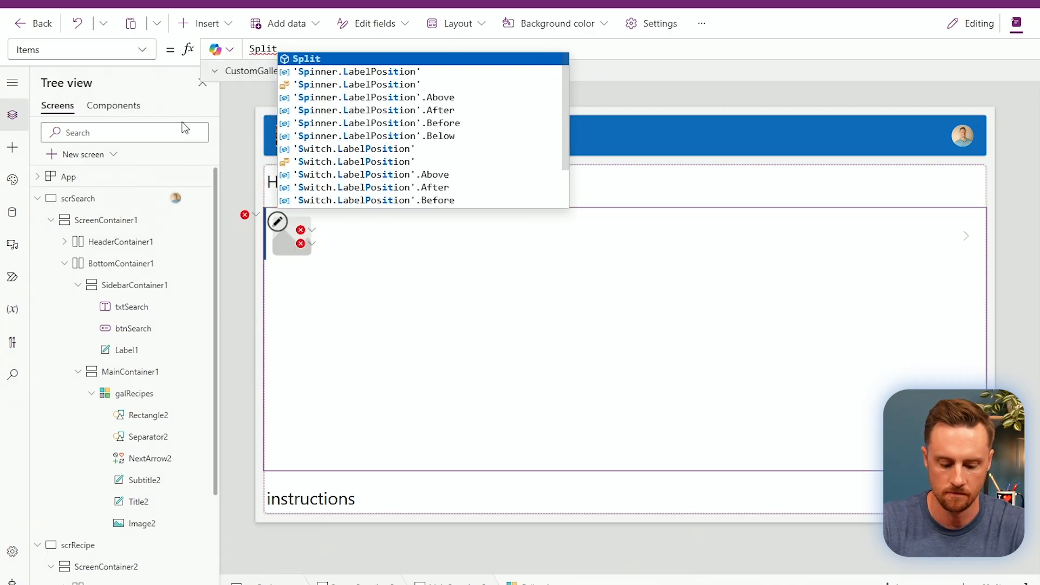
{"action": "type", "text": "(galRecipes.Selected.Value.ingredients"}
{"action": "type", "text": ","}
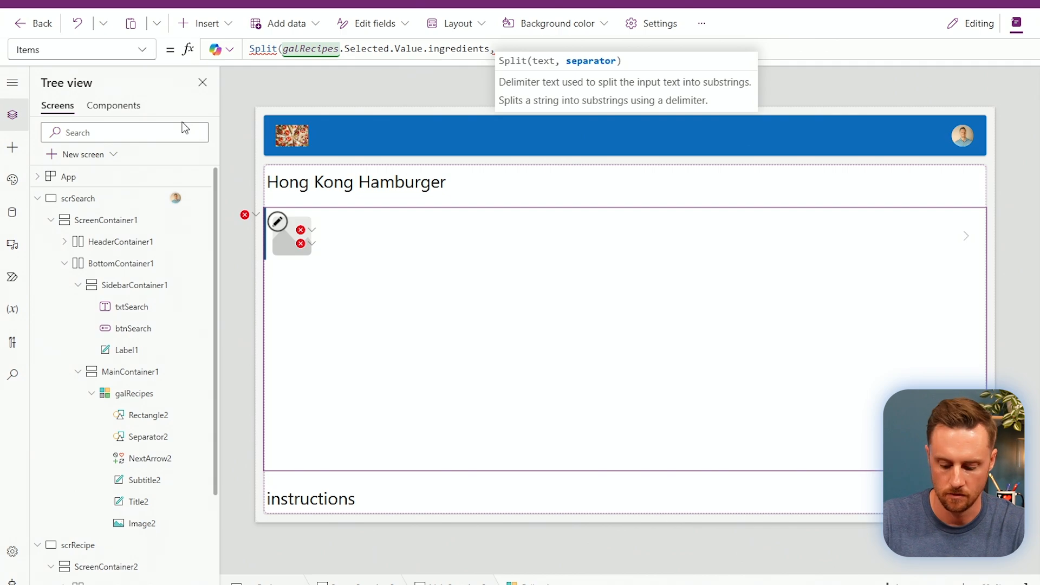
{"action": "type", "text": "\"|\")"}
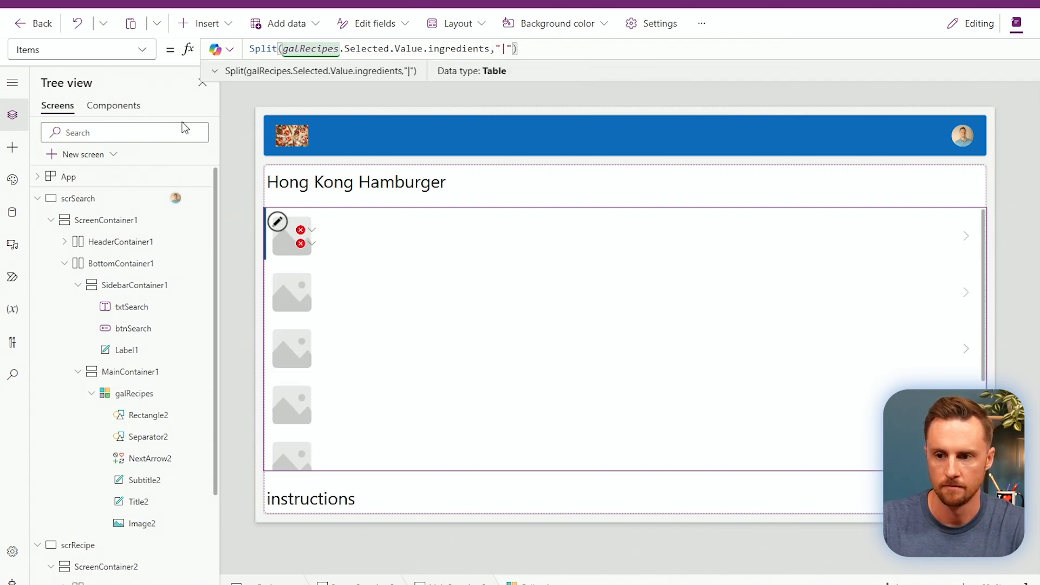
Remove the gallery row images and set the heading label's Text to ThisItem.Value.
{"action": "left_click", "coordinate": [304, 247]}
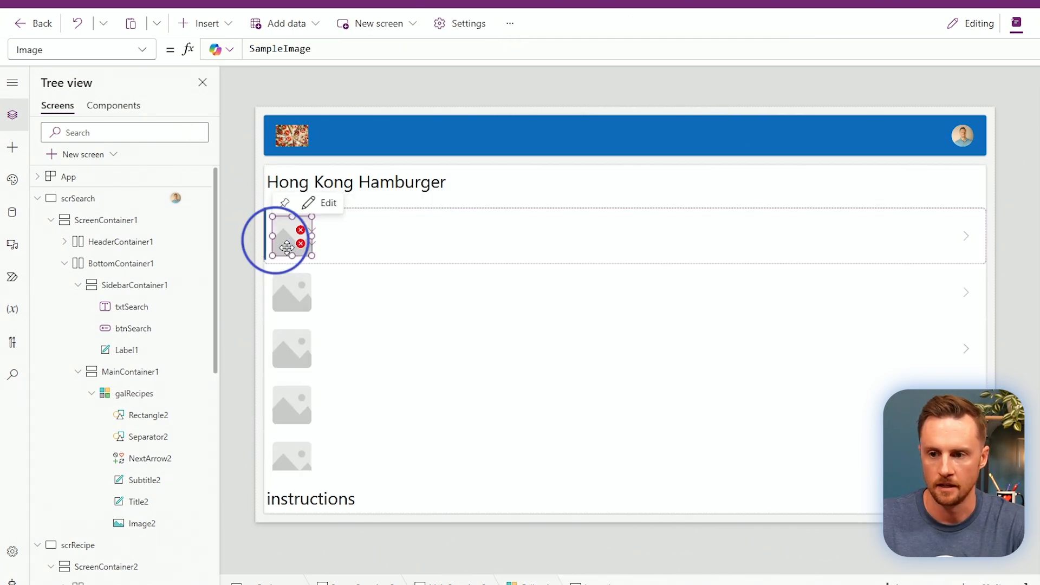
{"action": "key", "text": "Delete"}
{"action": "left_click", "coordinate": [304, 246]}
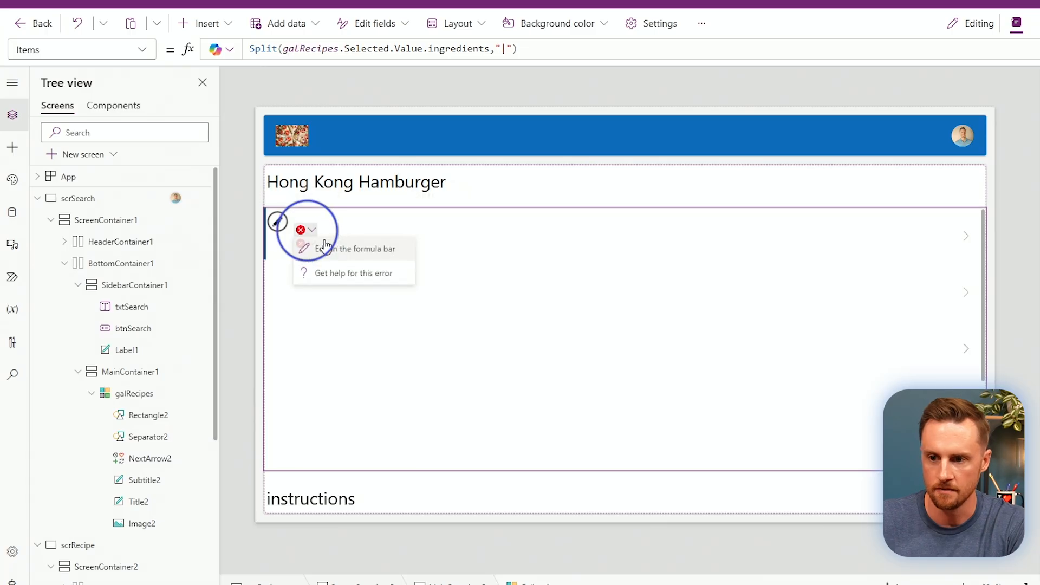
{"action": "left_click", "coordinate": [325, 248]}
{"action": "left_click_drag", "start_coordinate": [370, 50], "coordinate": [299, 50]}
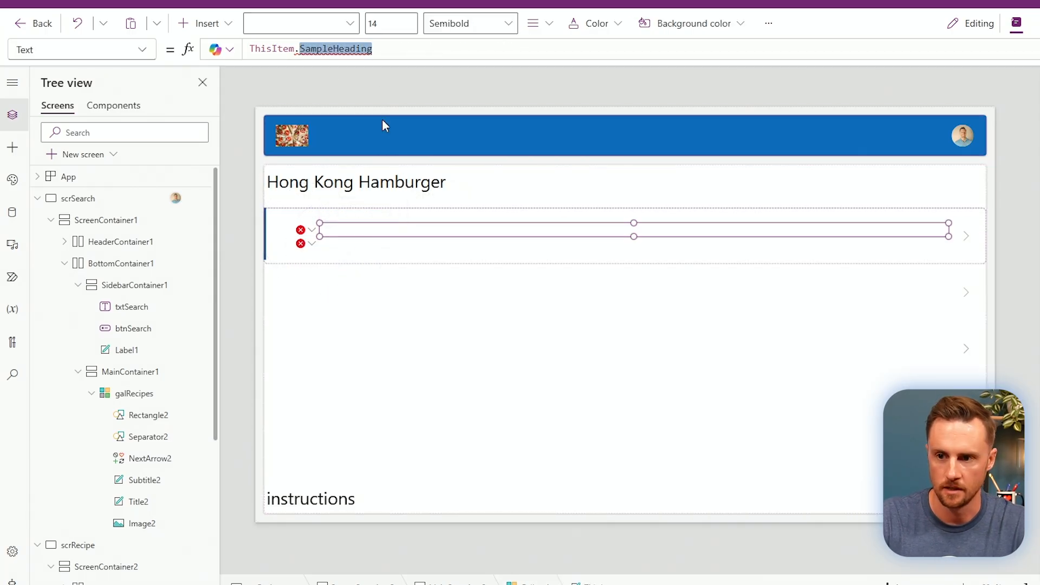
{"action": "type", "text": "Value"}
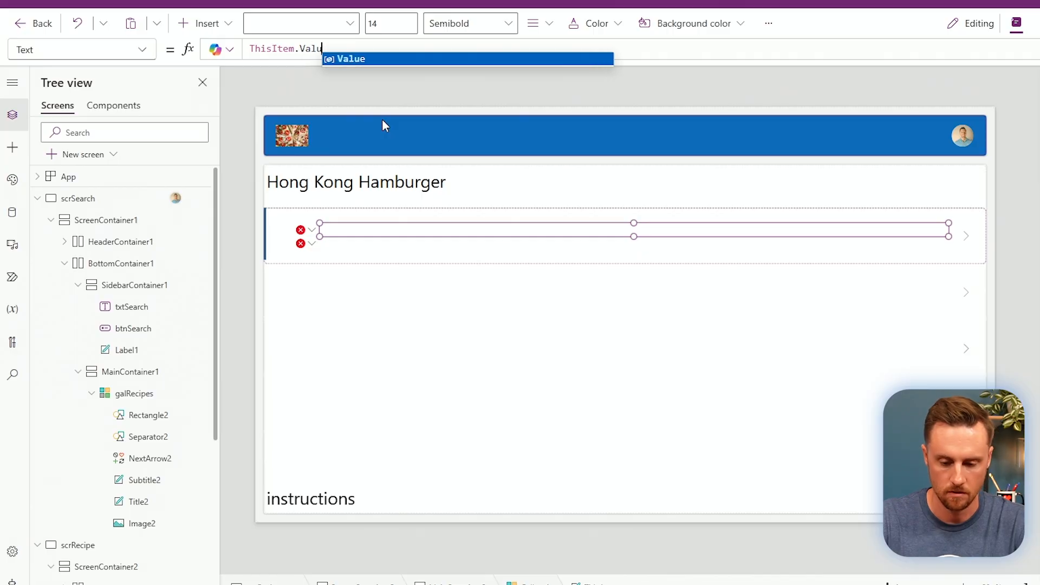
Fix the remaining broken labels, move the ingredient label to the row top, and set template size 50.
{"action": "left_click", "coordinate": [301, 243]}
{"action": "left_click", "coordinate": [327, 260]}
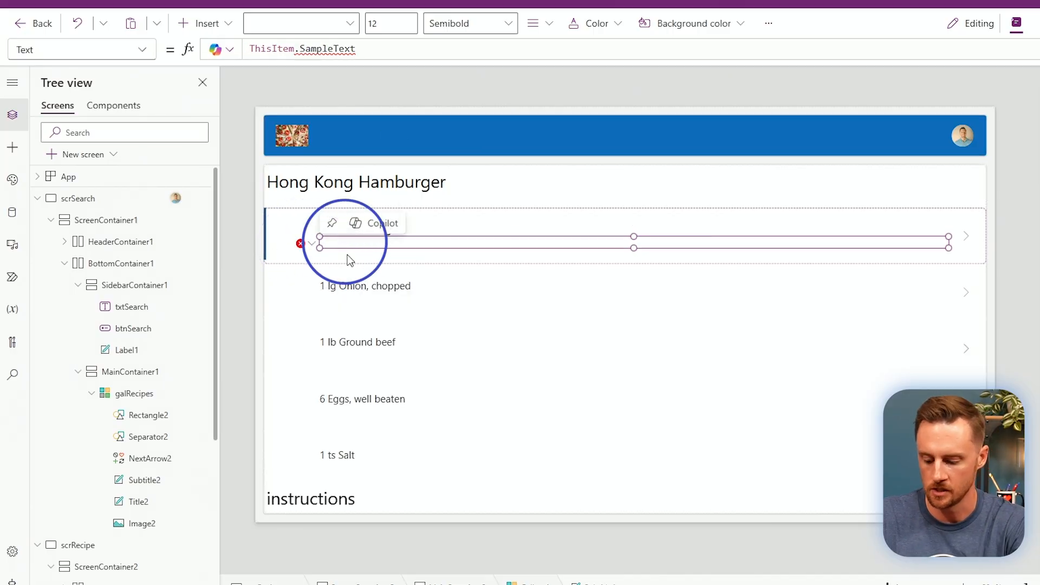
{"action": "left_click", "coordinate": [349, 256]}
{"action": "left_click", "coordinate": [301, 215]}
{"action": "left_click", "coordinate": [338, 236]}
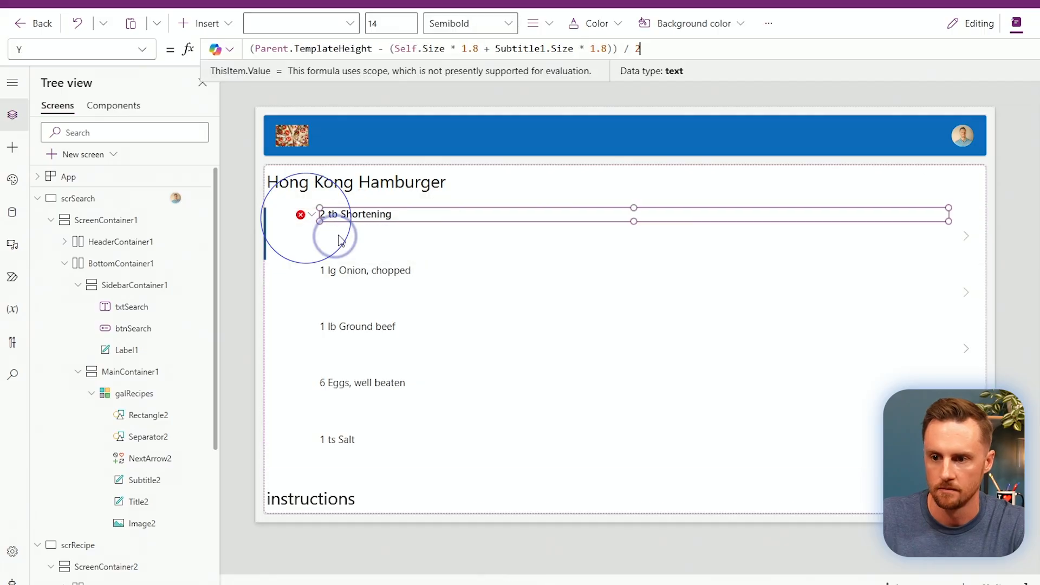
{"action": "left_click_drag", "start_coordinate": [360, 219], "coordinate": [317, 221]}
{"action": "left_click", "coordinate": [399, 244]}
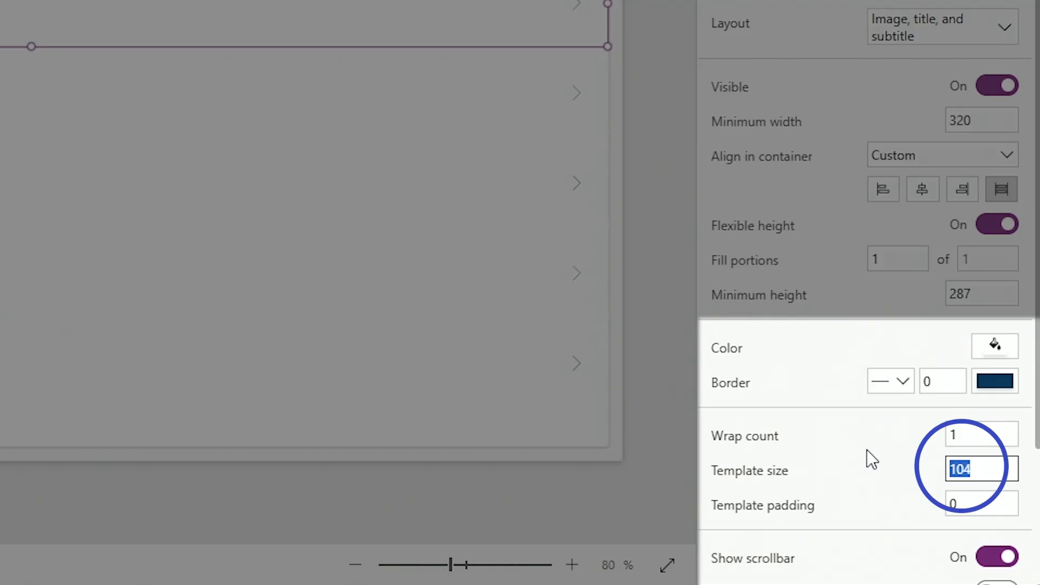
{"action": "type", "text": "50"}
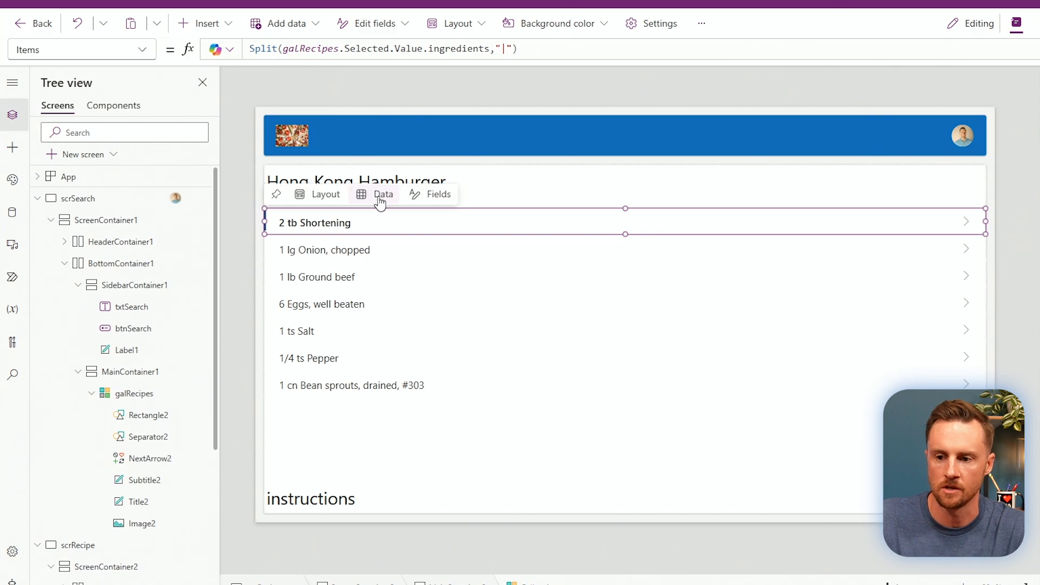
Set the bottom label's Text to galRecipes.Selected.Value.instructions and its font size to 15.
{"action": "left_click", "coordinate": [427, 501]}
{"action": "type", "text": "Galr"}
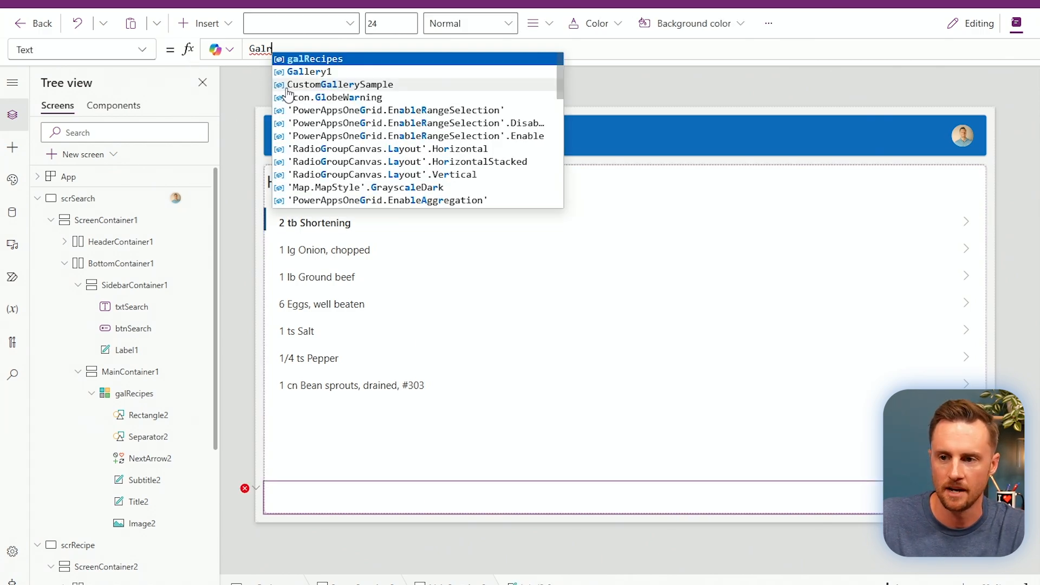
{"action": "key", "text": "Tab"}
{"action": "type", "text": ".Selected"}
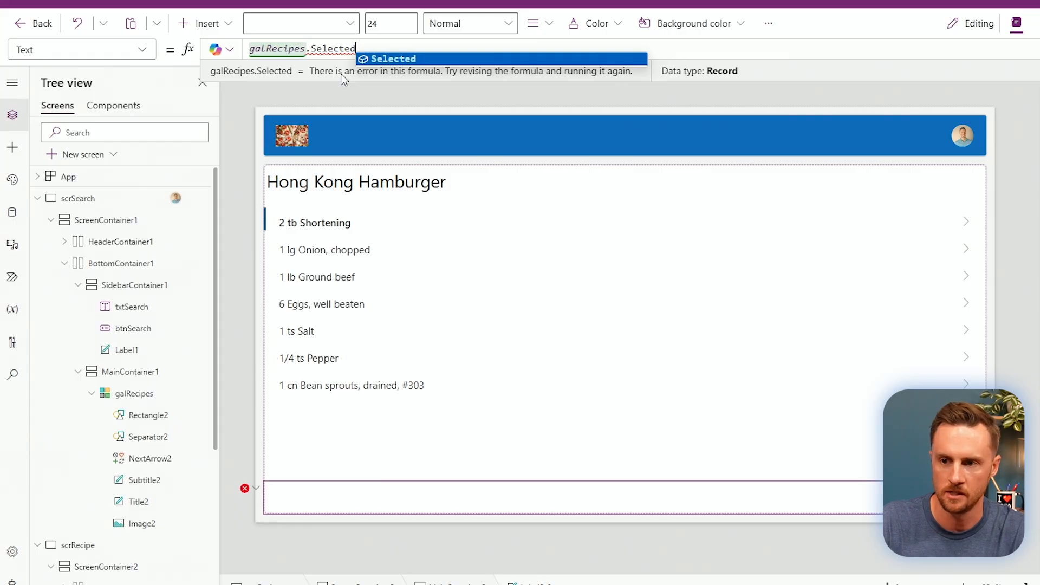
{"action": "type", "text": ".Valu"}
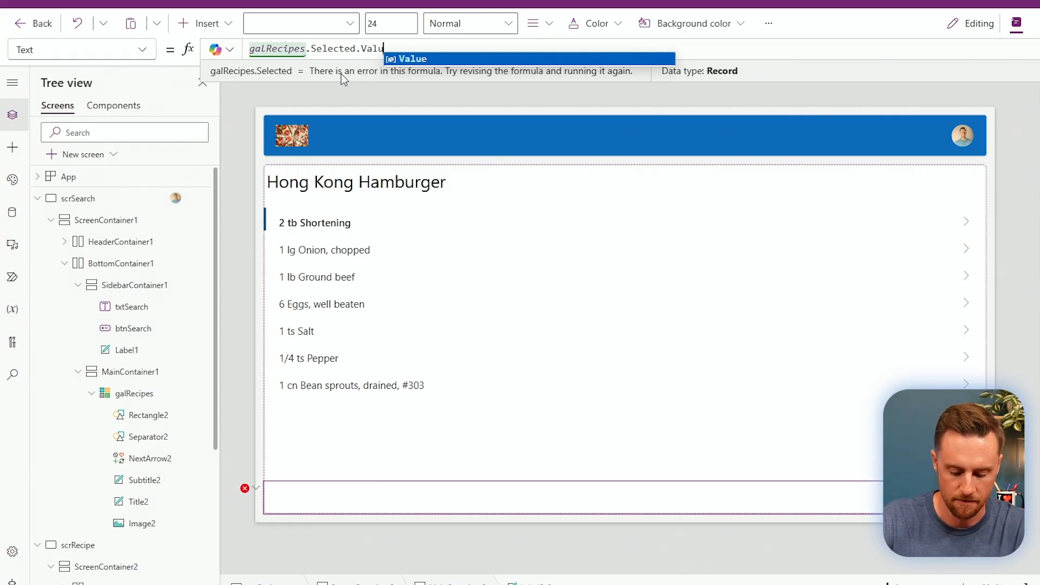
{"action": "type", "text": "e.instruct"}
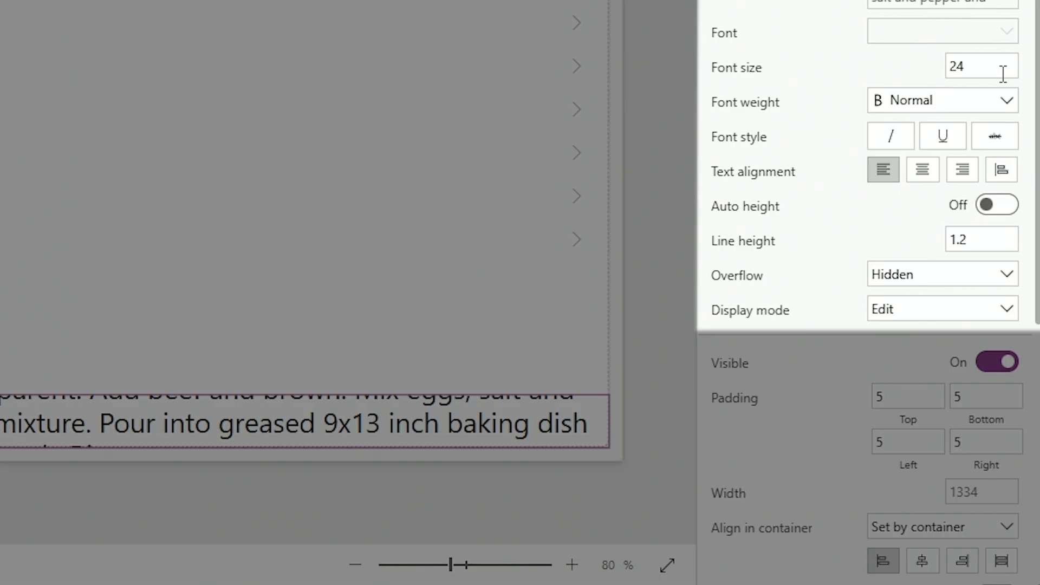
{"action": "left_click", "coordinate": [1003, 72]}
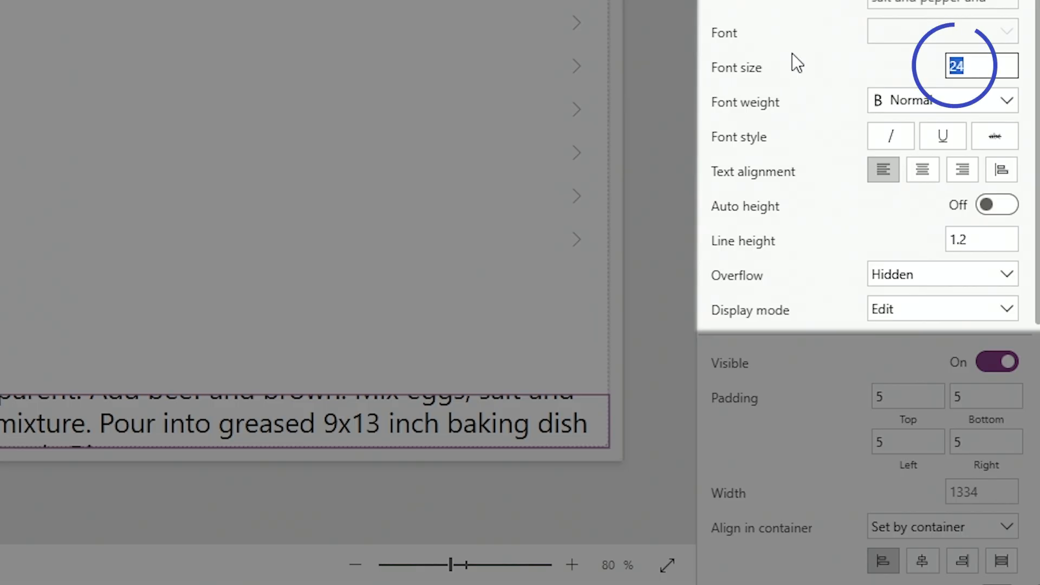
{"action": "type", "text": "15"}
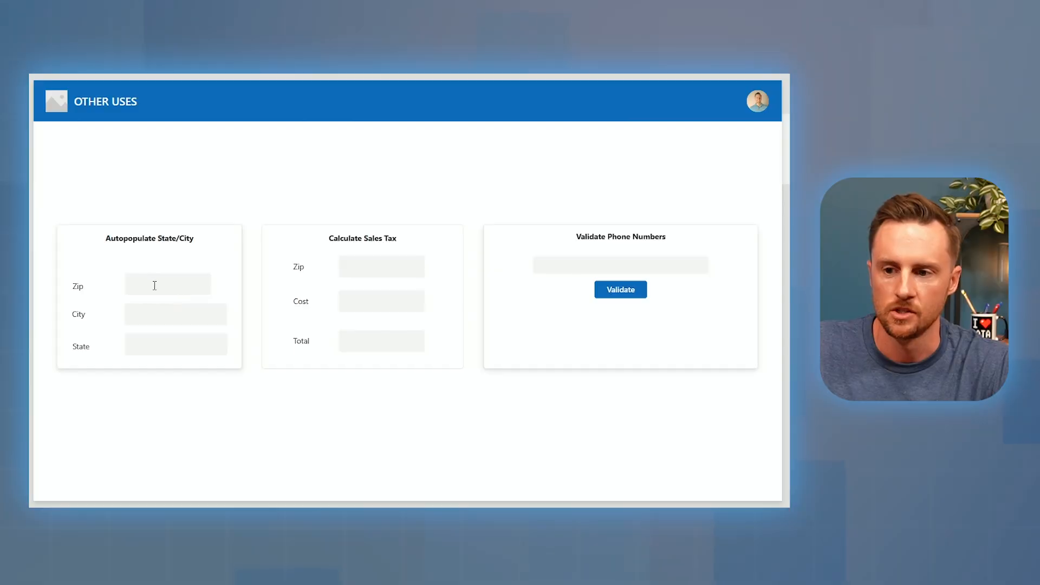
Look up zip 32086 so City and State auto-fill with Saint Augustine, FL.
{"action": "left_click", "coordinate": [153, 284]}
{"action": "type", "text": "32086"}
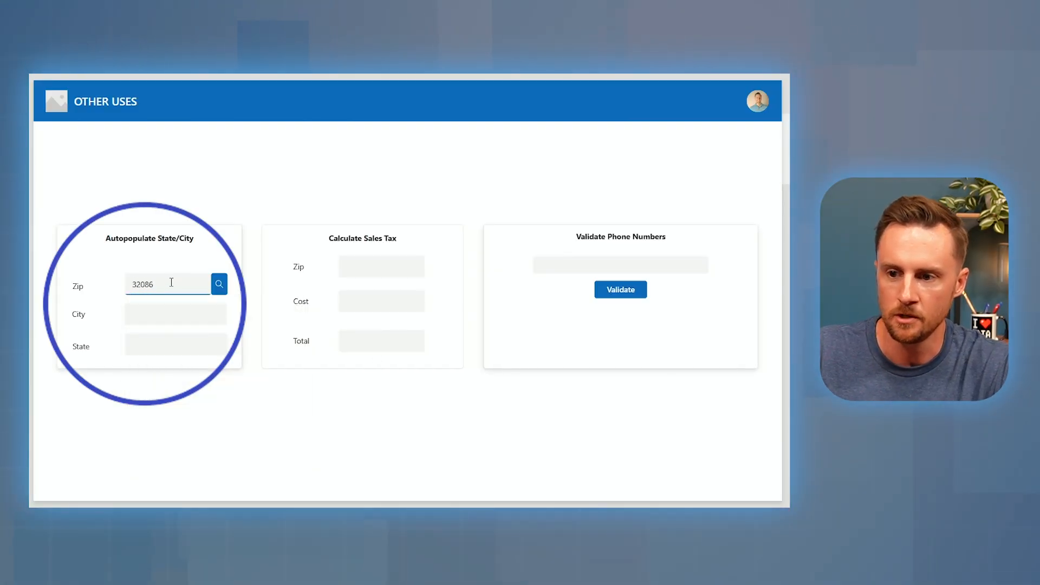
{"action": "left_click", "coordinate": [220, 286]}
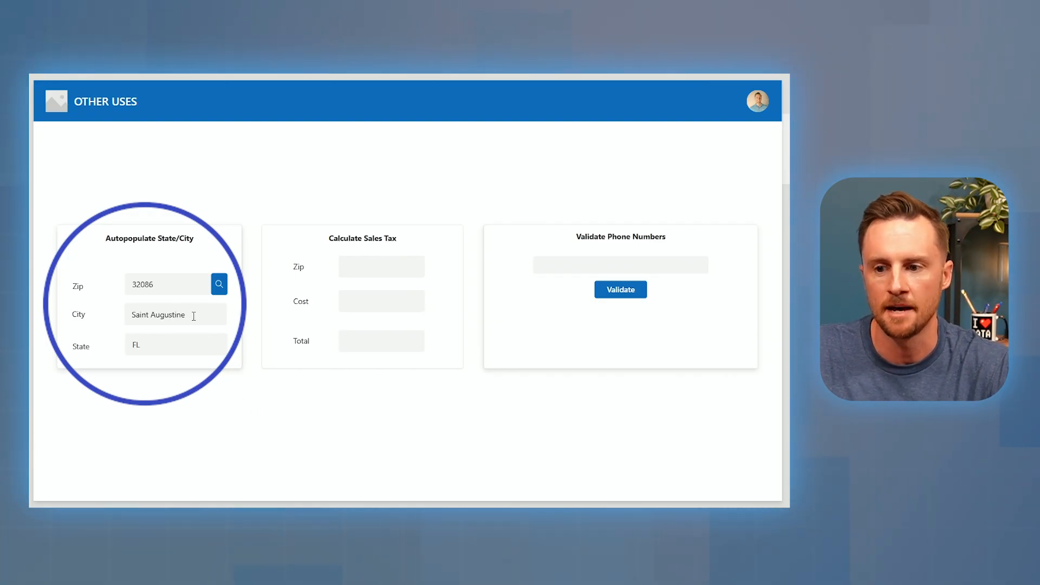
{"action": "left_click_drag", "start_coordinate": [194, 316], "coordinate": [129, 316]}
{"action": "left_click", "coordinate": [138, 345]}
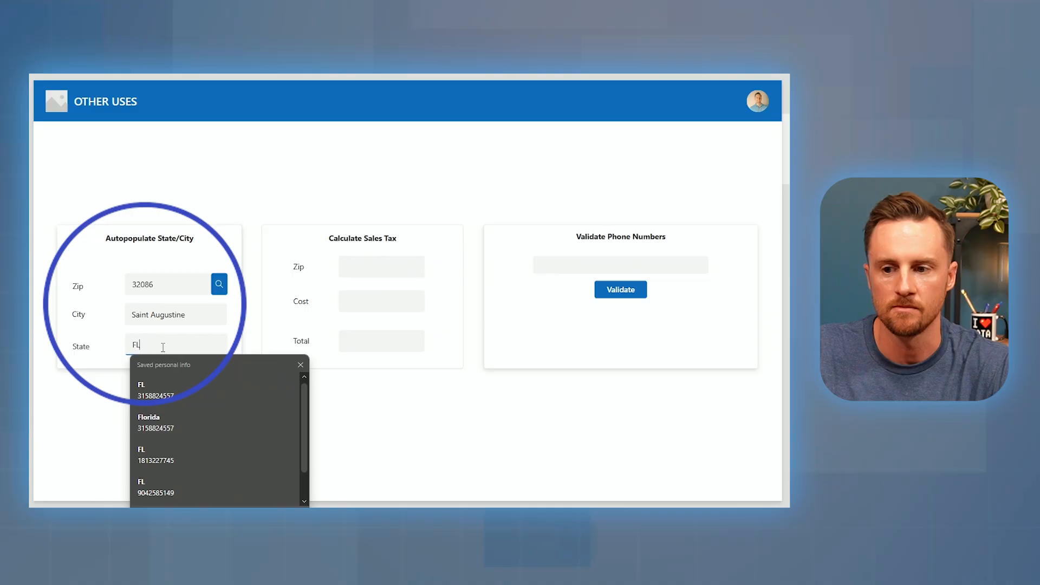
{"action": "left_click", "coordinate": [100, 366]}
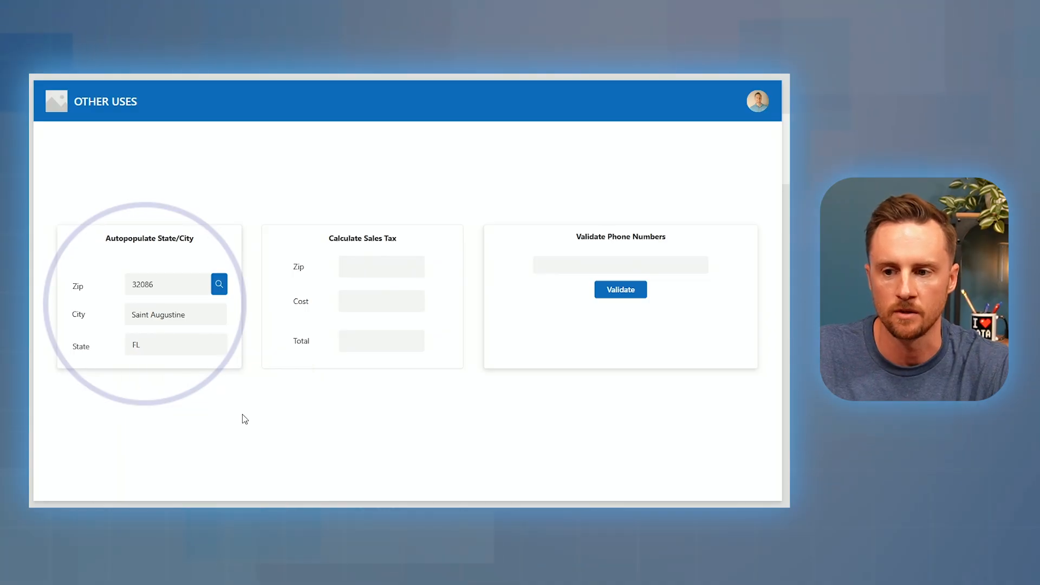
Calculate sales tax for zip 13031 and cost 987, giving a $1,065.96 total.
{"action": "left_click", "coordinate": [370, 267]}
{"action": "type", "text": "1"}
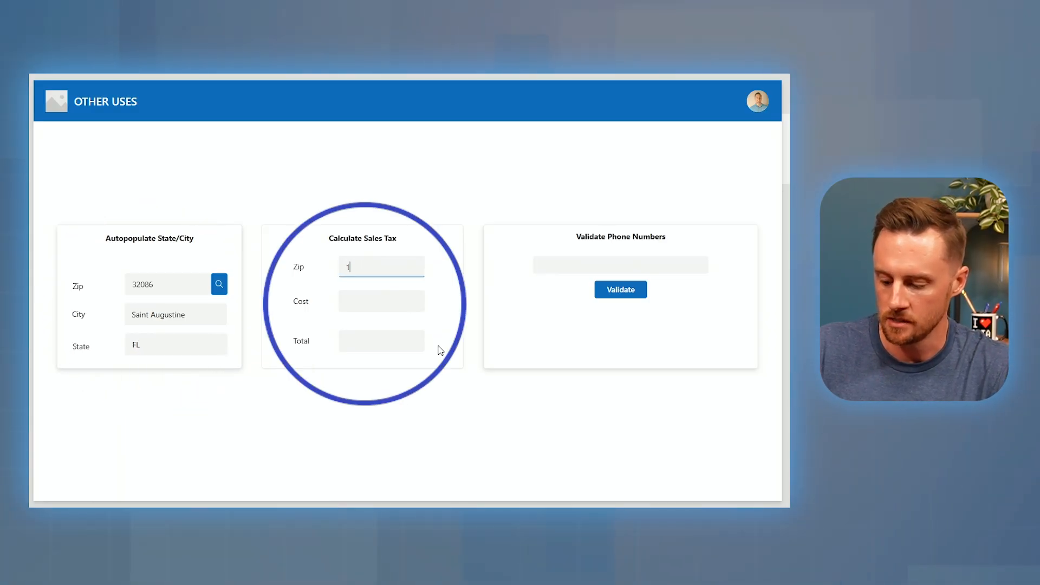
{"action": "type", "text": "3031"}
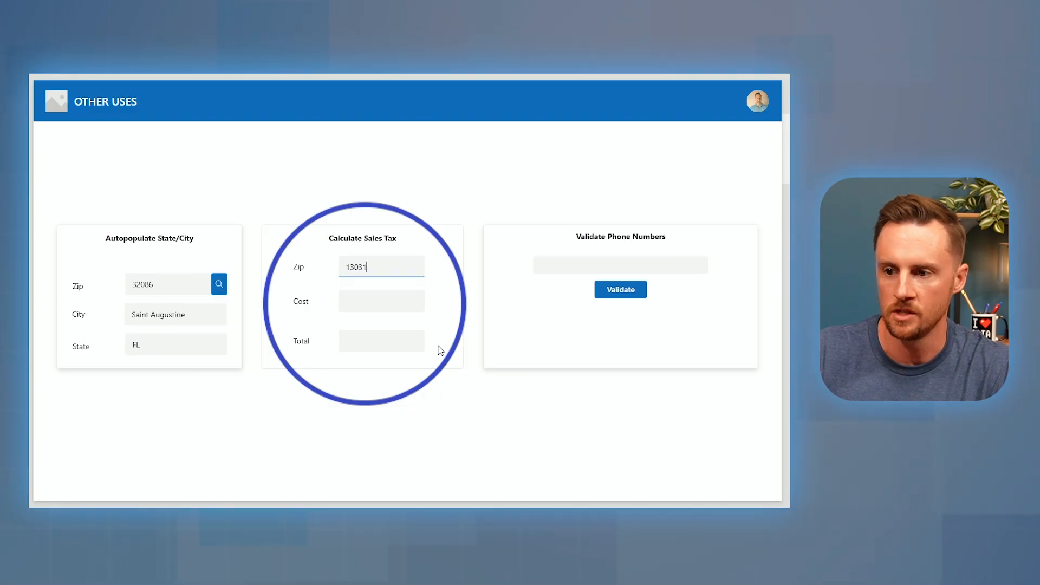
{"action": "left_click", "coordinate": [385, 308]}
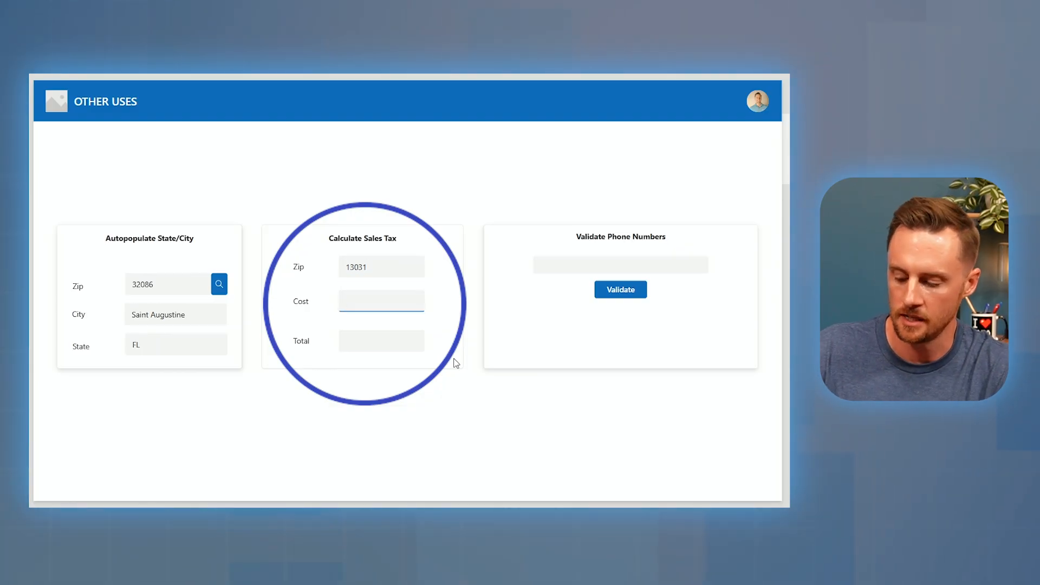
{"action": "type", "text": "987"}
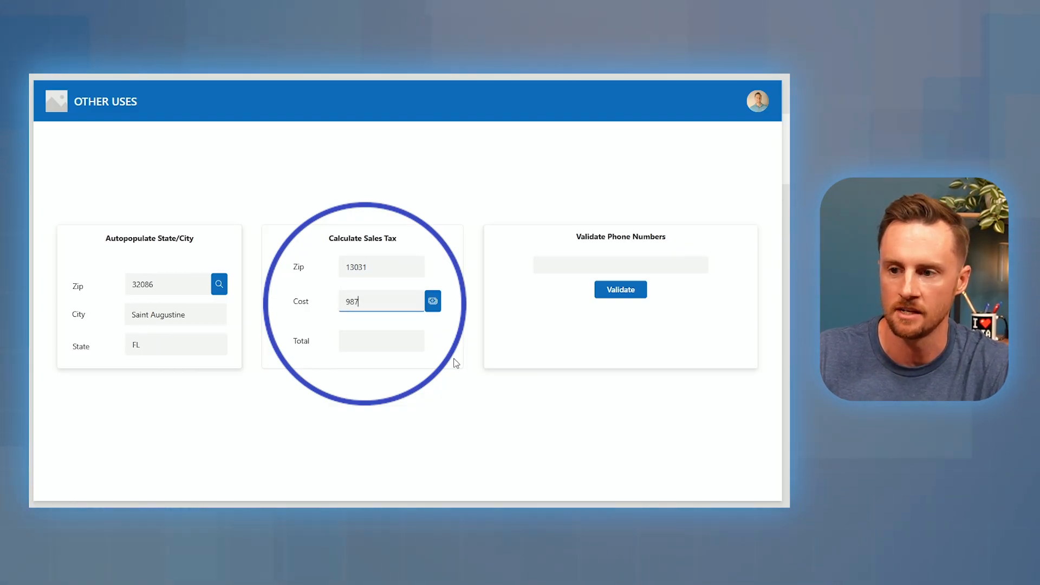
{"action": "left_click", "coordinate": [439, 309]}
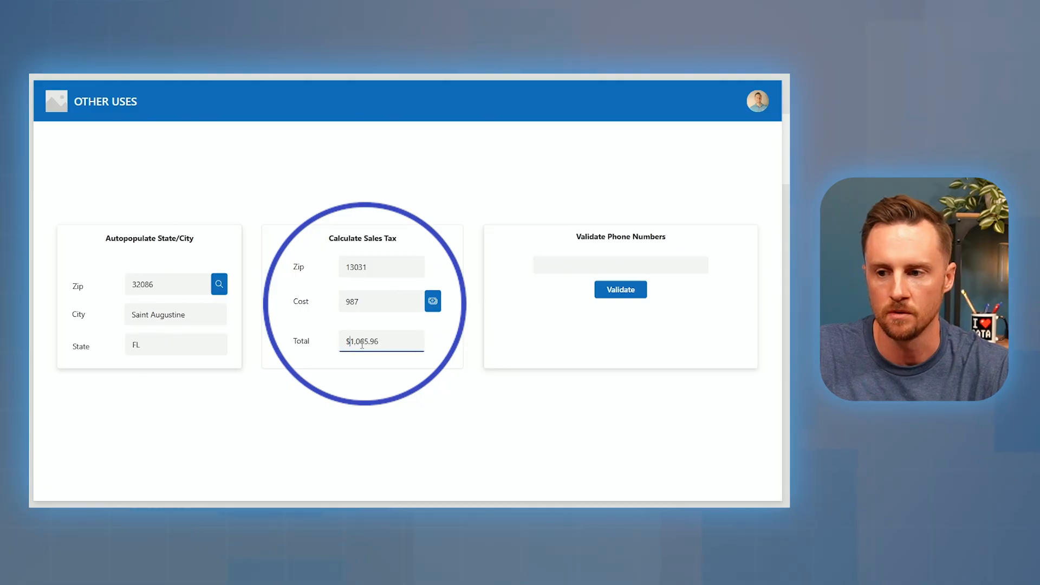
{"action": "left_click_drag", "start_coordinate": [362, 344], "coordinate": [420, 362]}
{"action": "left_click", "coordinate": [404, 344]}
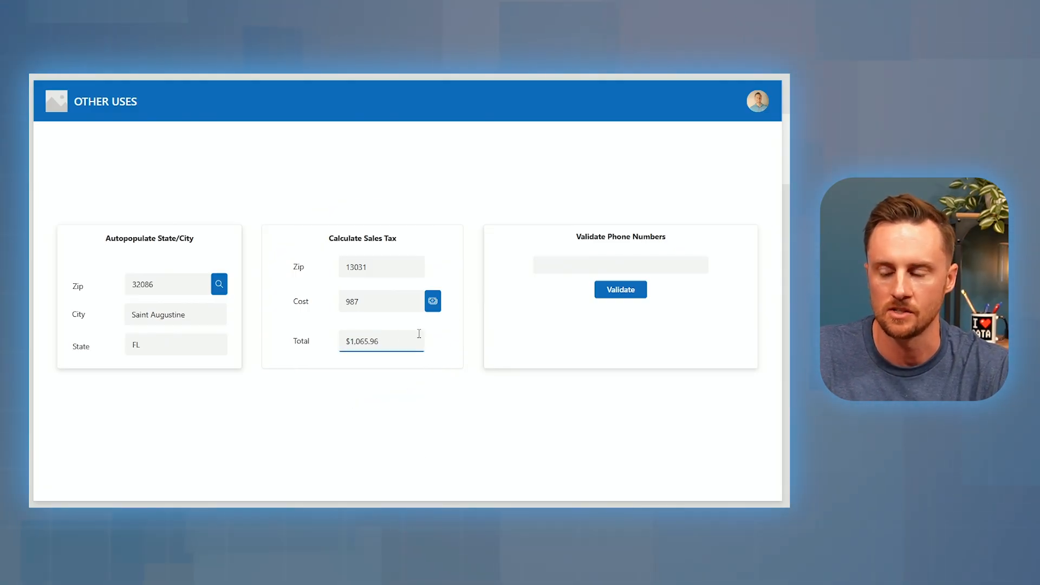
{"action": "left_click", "coordinate": [538, 265]}
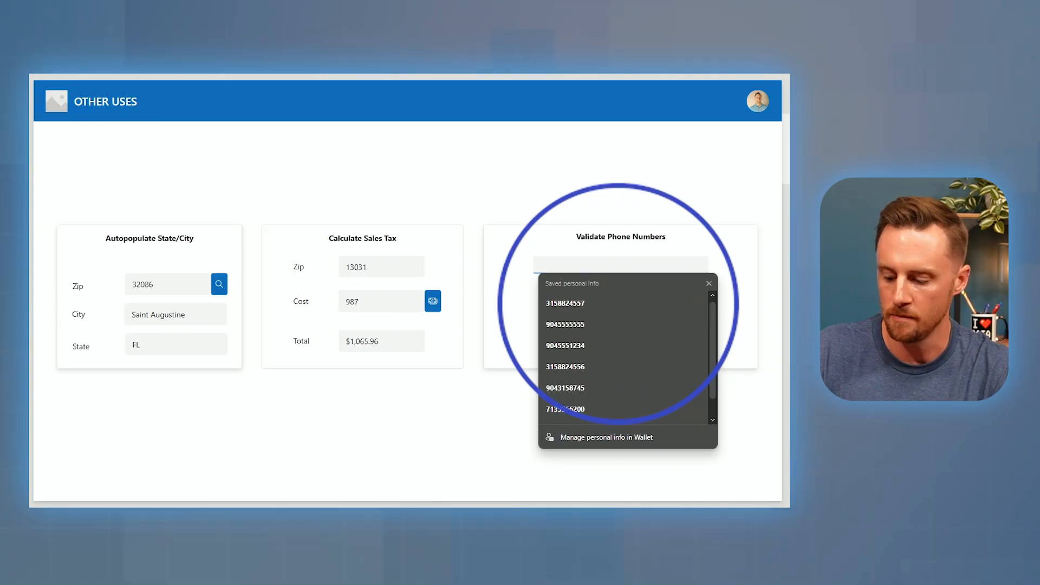
Validate a phone number that comes back Invalid, then replace it with one that validates as Valid.
{"action": "type", "text": "555"}
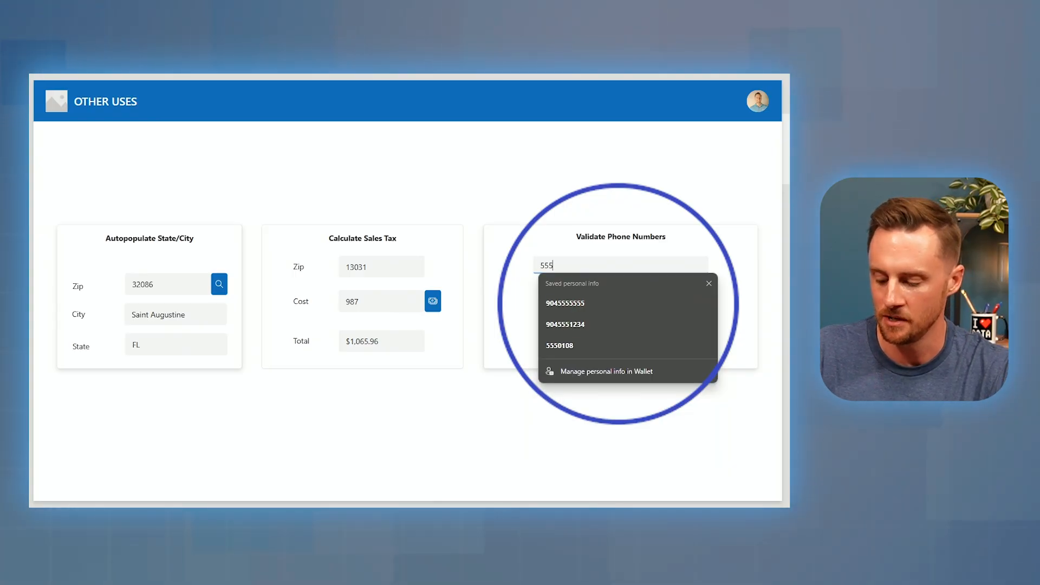
{"action": "type", "text": "6668888"}
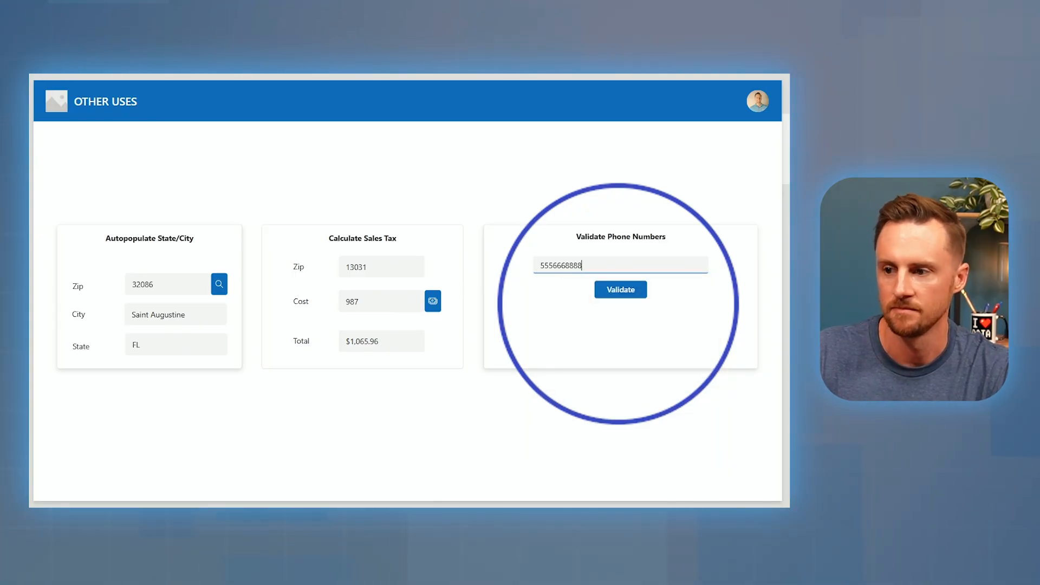
{"action": "left_click", "coordinate": [599, 293]}
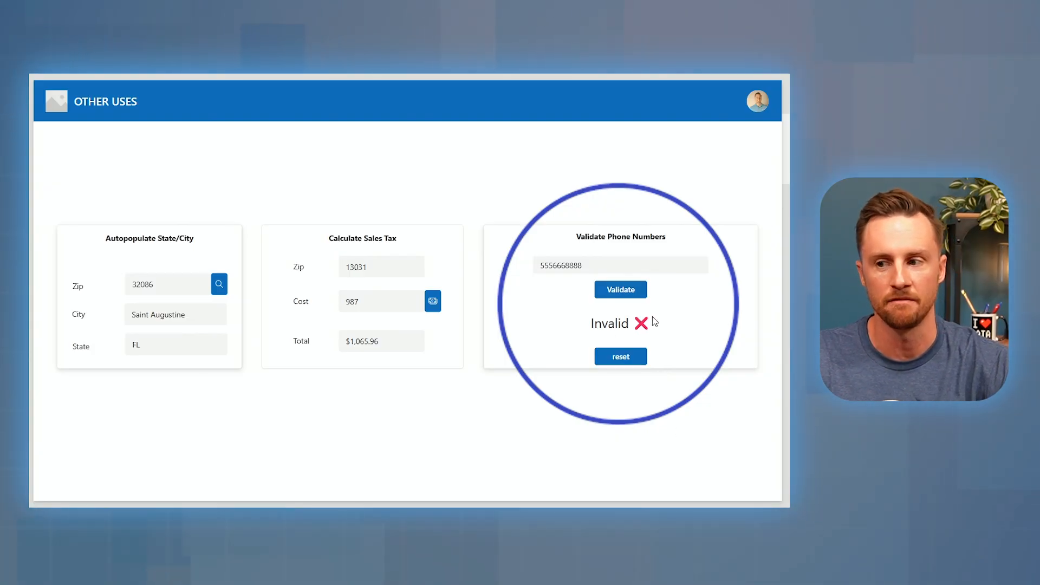
{"action": "left_click_drag", "start_coordinate": [593, 266], "coordinate": [473, 288]}
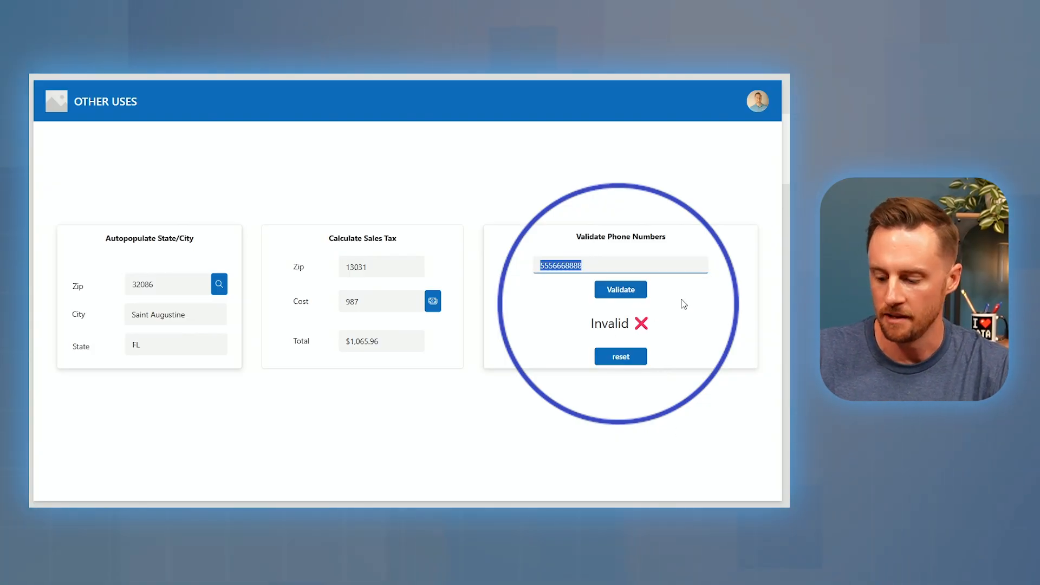
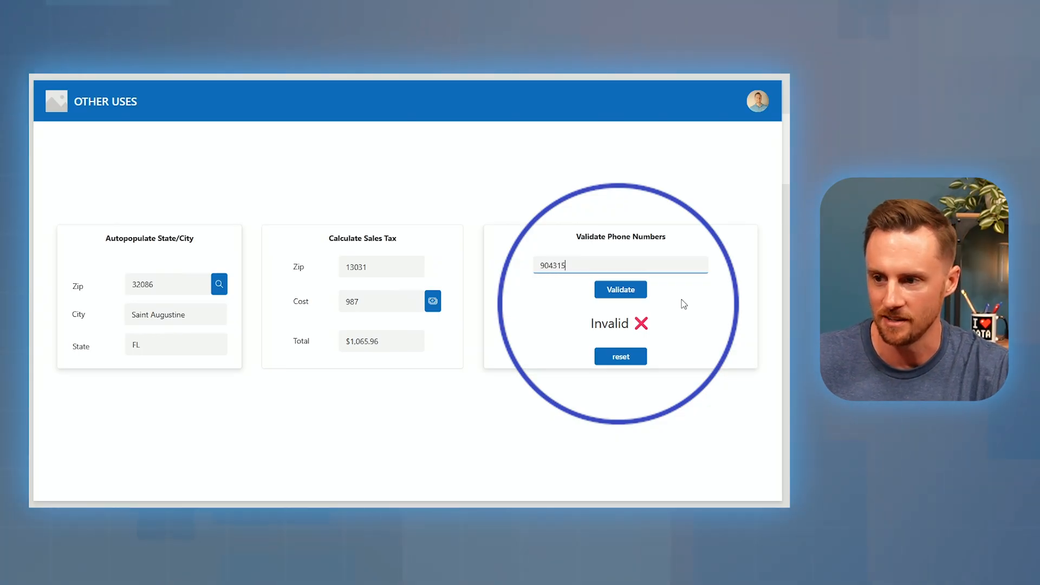
{"action": "left_click", "coordinate": [617, 291]}
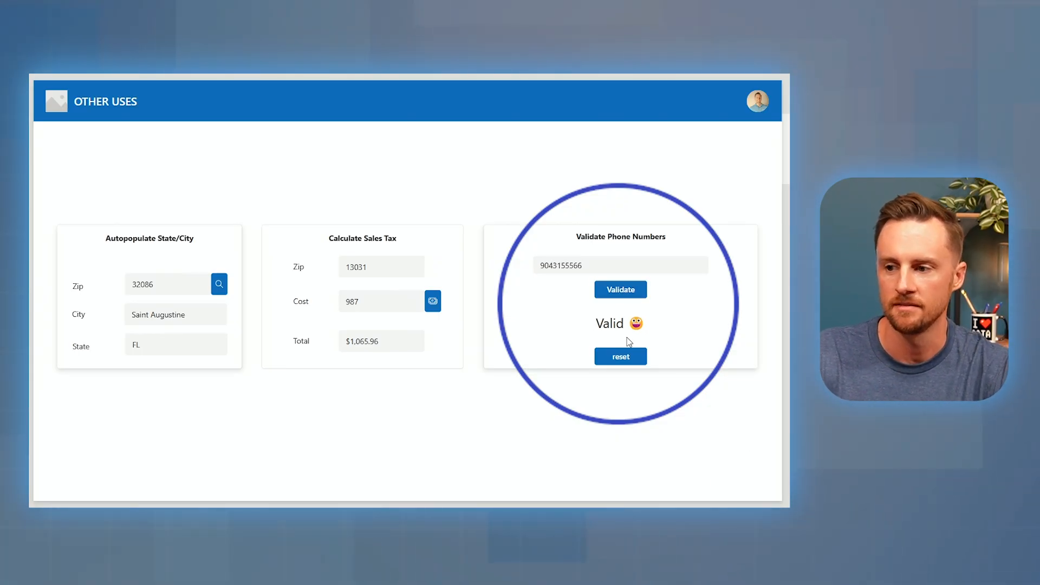